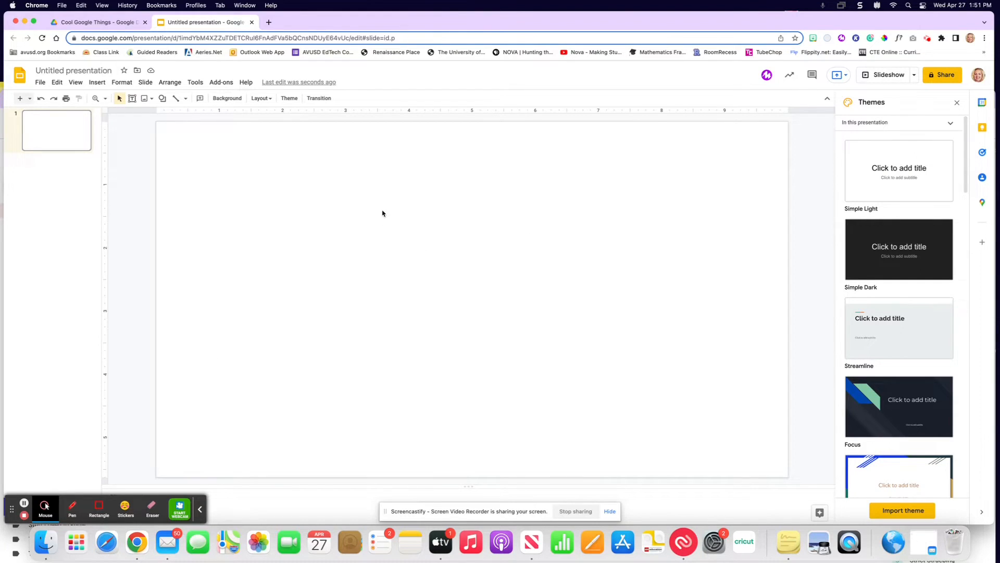
- Set the presentation's page size to a custom 11 × 8.5 inches
left_click(40, 84)
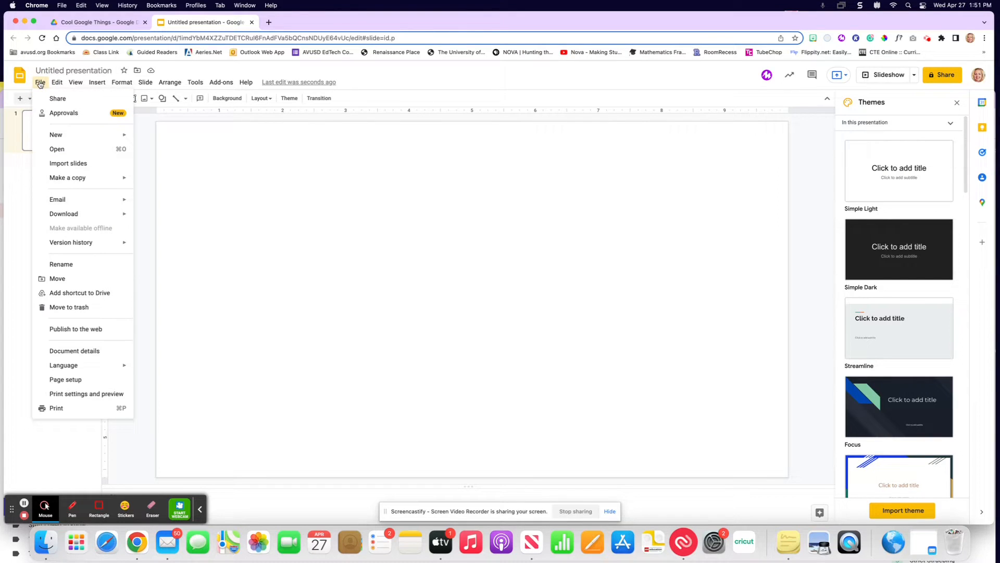
left_click(68, 380)
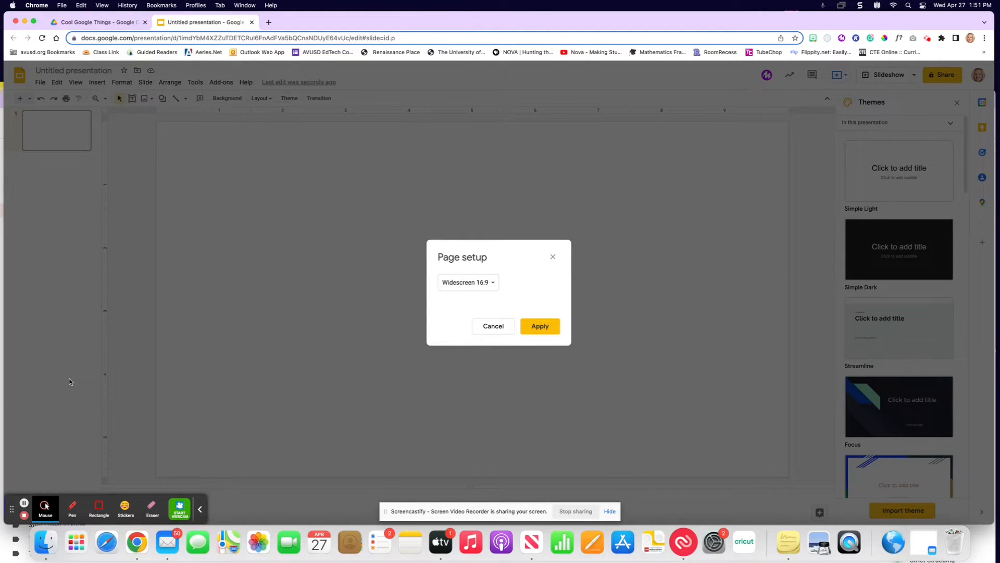
left_click(493, 284)
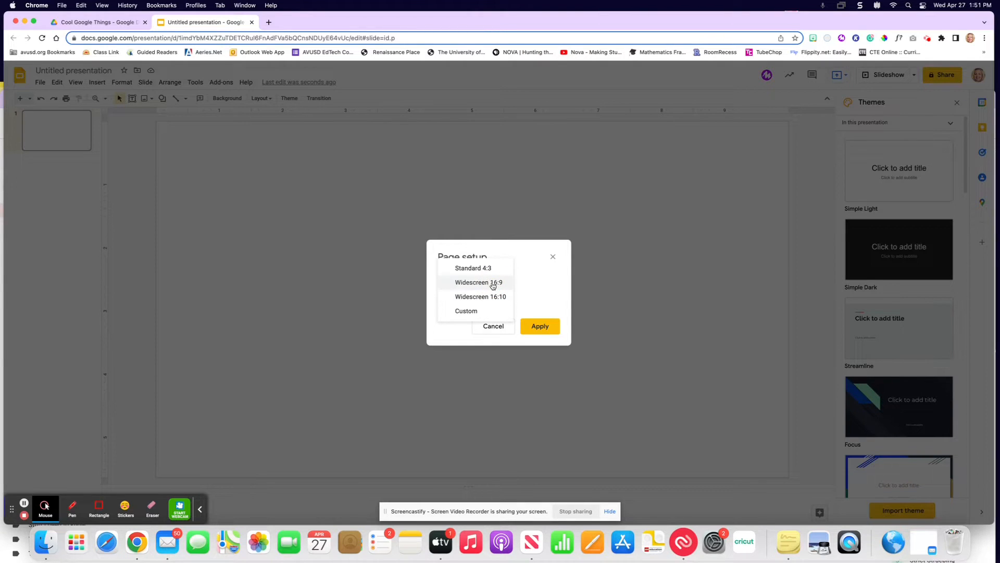
left_click(466, 311)
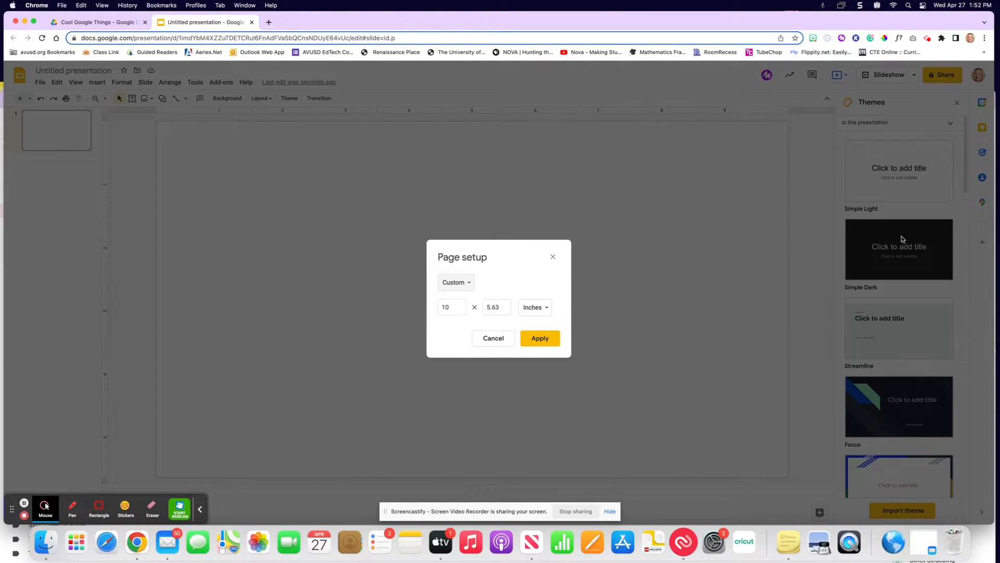
left_click(451, 308)
key("BackSpace")
left_click(503, 306)
key("BackSpace")
key("BackSpace")
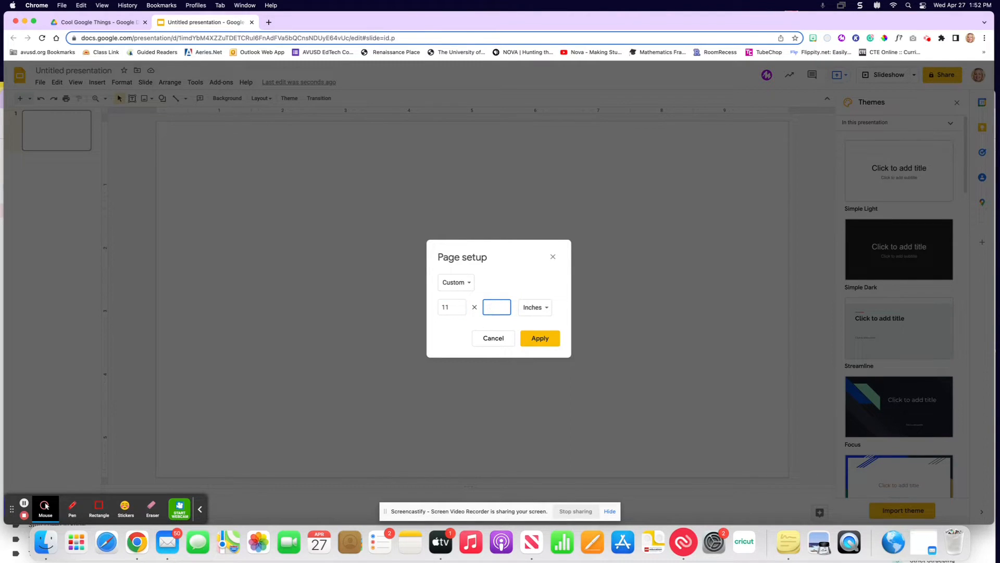
type("8.5")
left_click(536, 336)
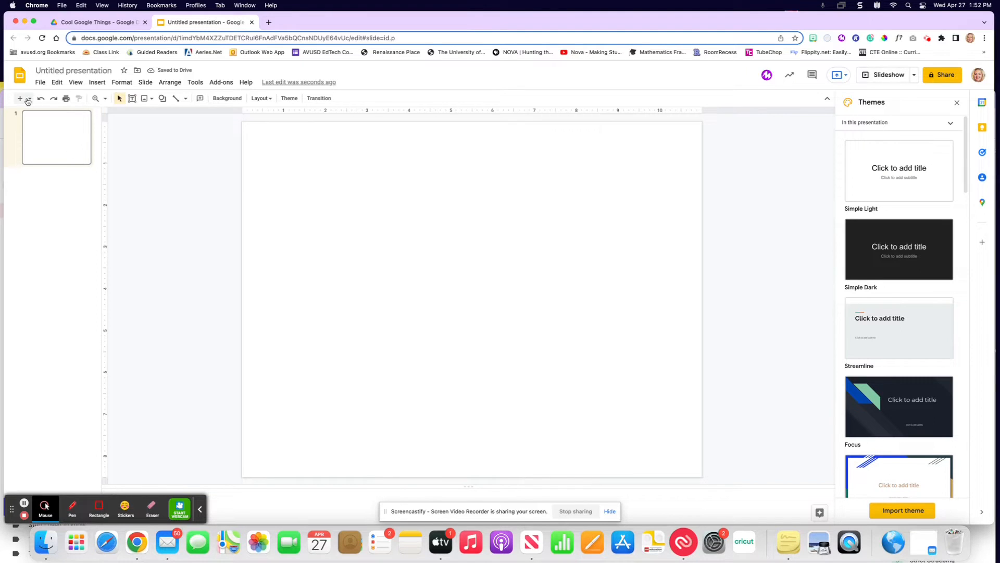
- Review the custom page dimensions in the page setup and apply them as they are
left_click(40, 83)
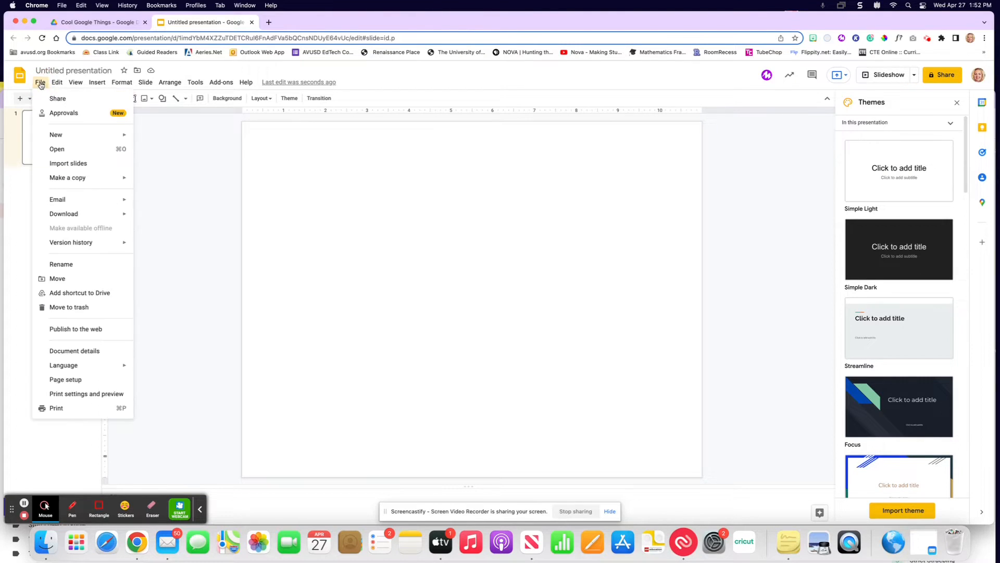
left_click(74, 381)
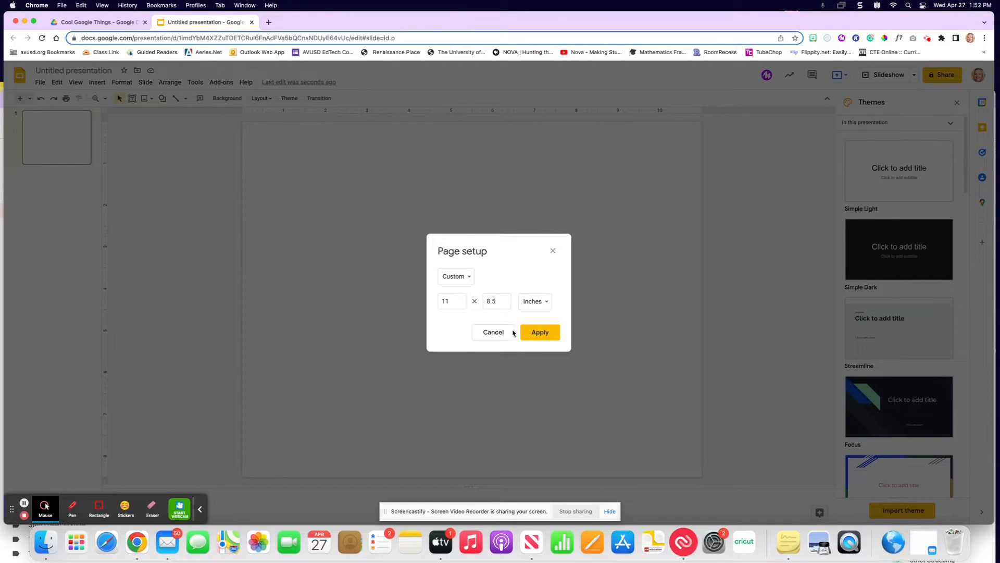
left_click(541, 335)
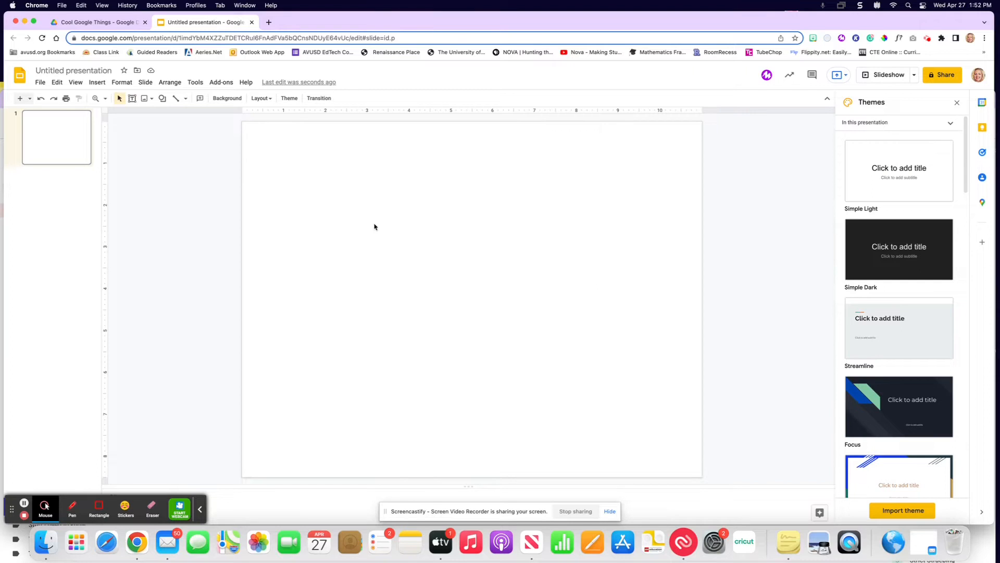
- Try a portrait page size of 8.5 × 11 inches and undo the change
left_click(40, 82)
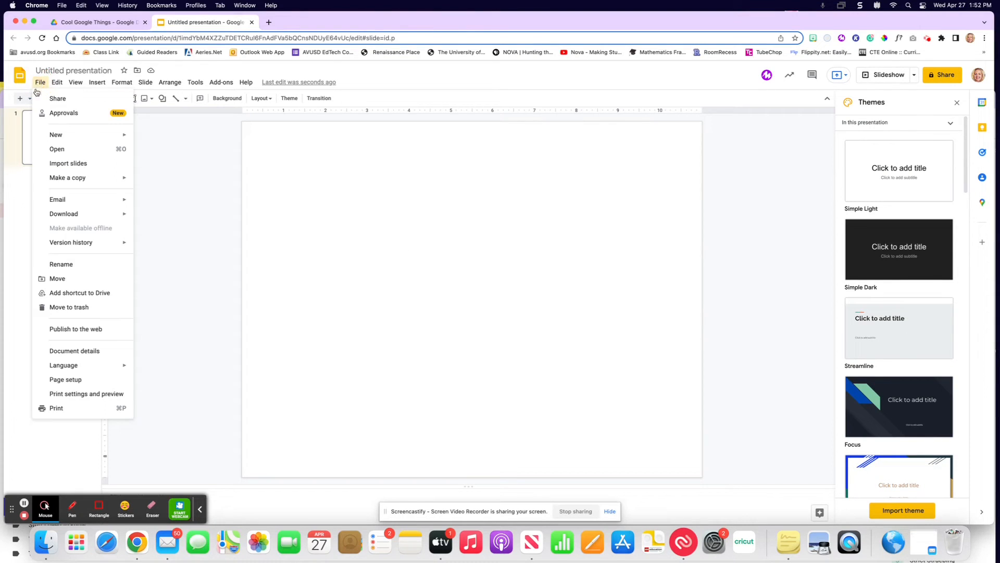
left_click(108, 383)
left_click(451, 301)
key("BackSpace")
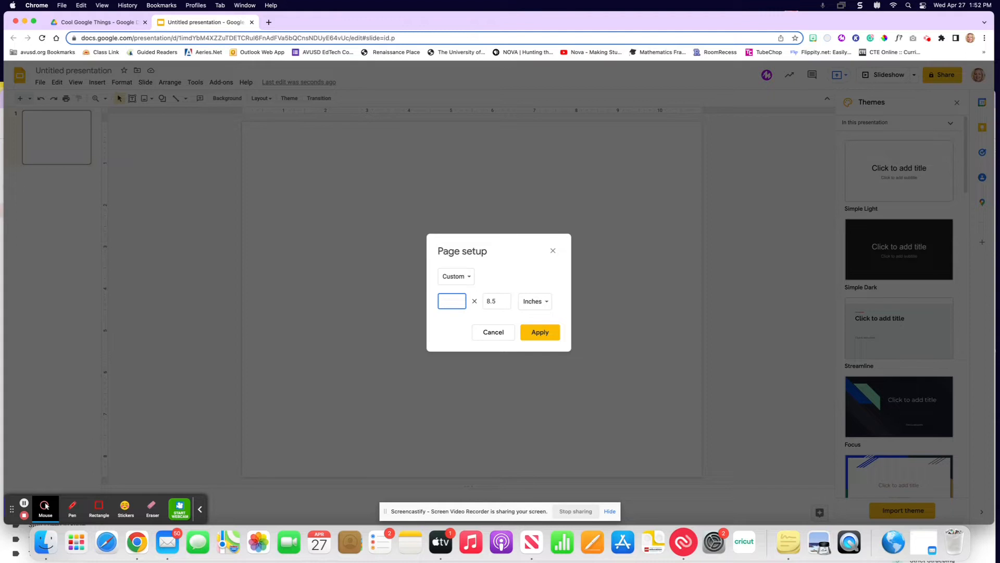
type("8.5")
left_click(503, 305)
key("BackSpace")
type("11")
left_click(540, 333)
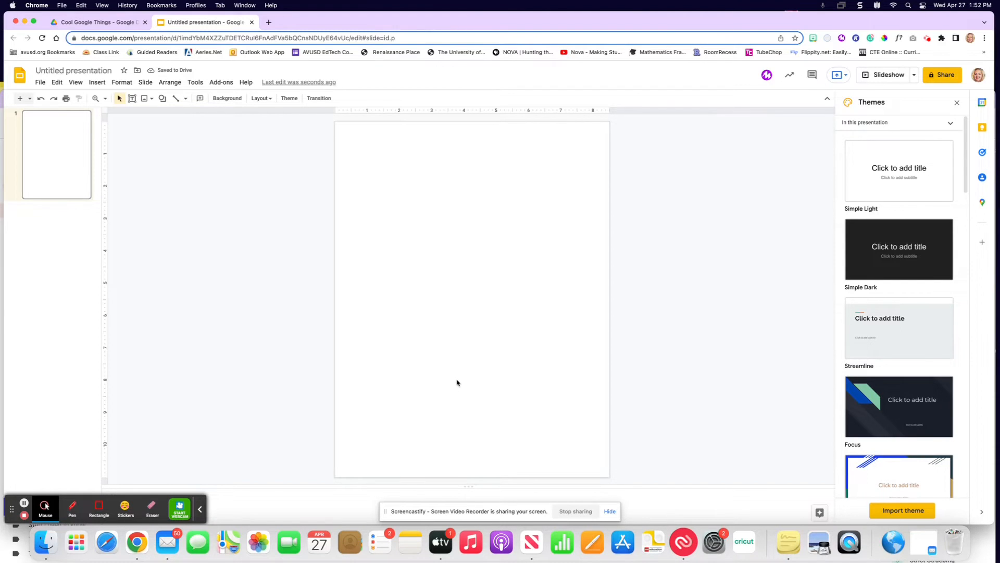
left_click(40, 99)
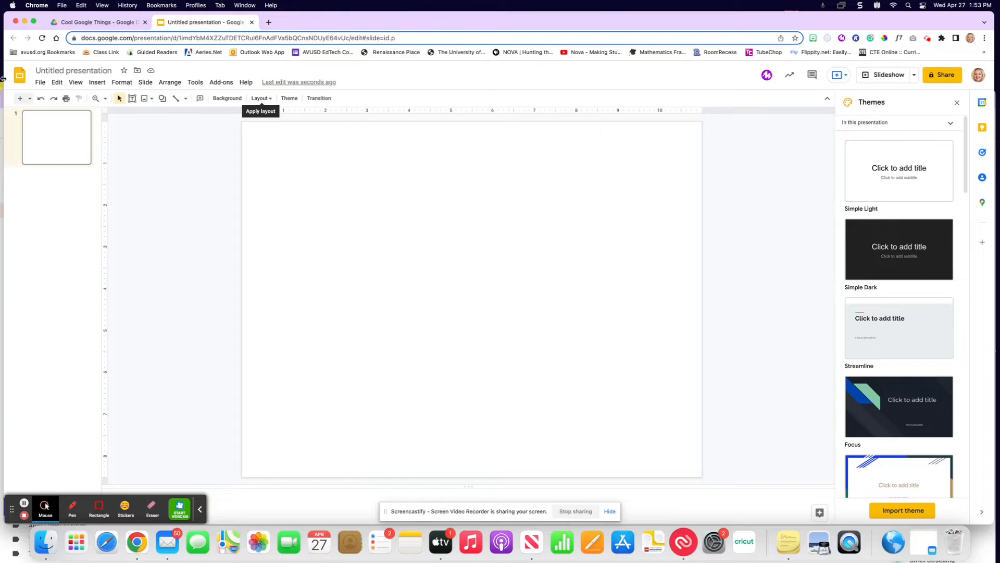
left_click(40, 83)
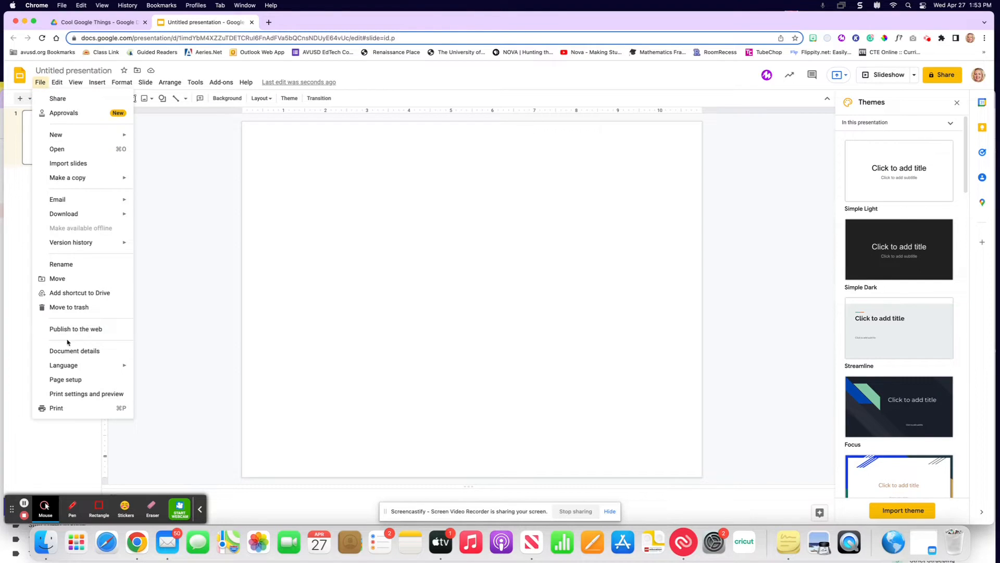
left_click(199, 263)
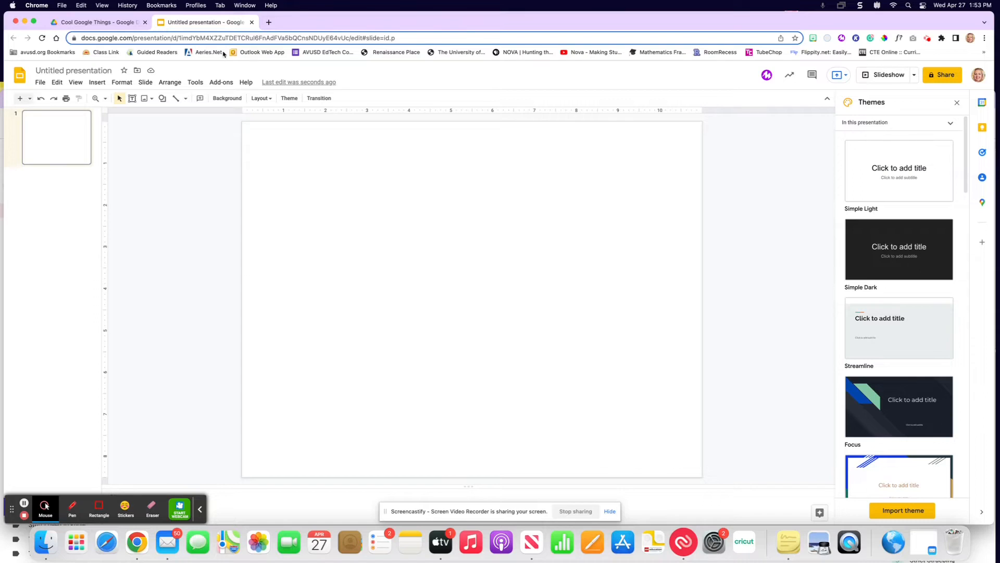
- Give the slide background the teal radial gradient from the Simple Light colors and add it to the theme
left_click(217, 101)
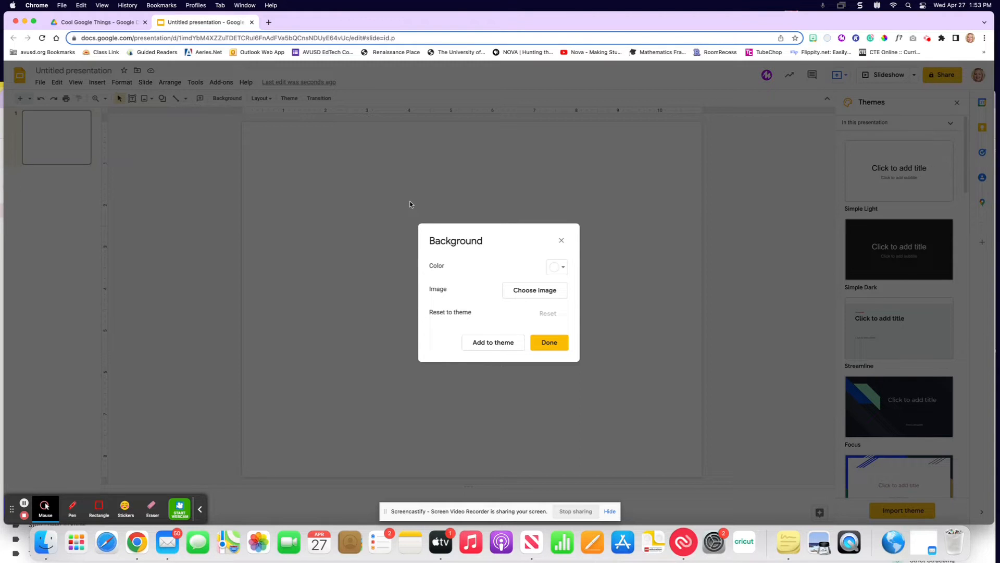
left_click(560, 269)
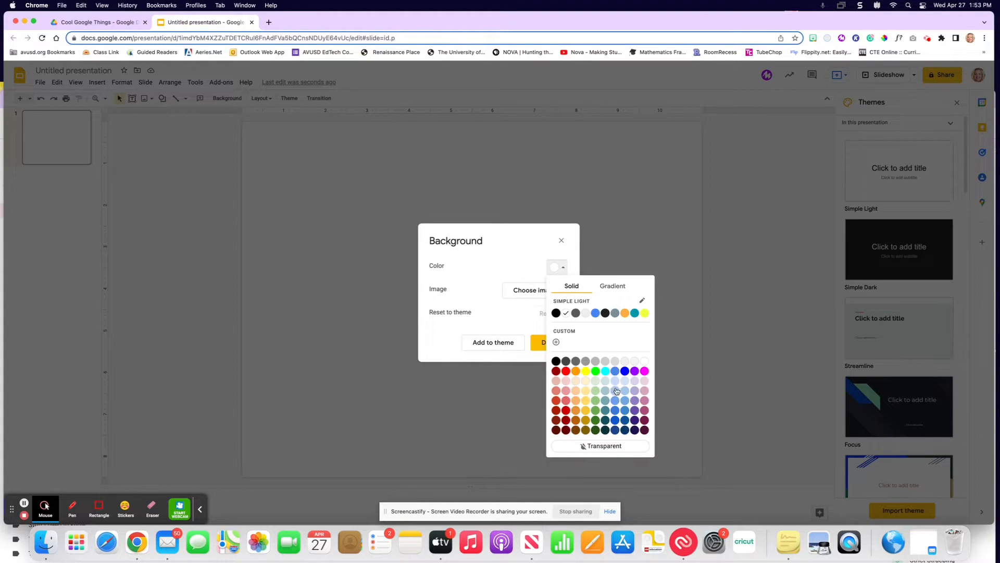
left_click(613, 287)
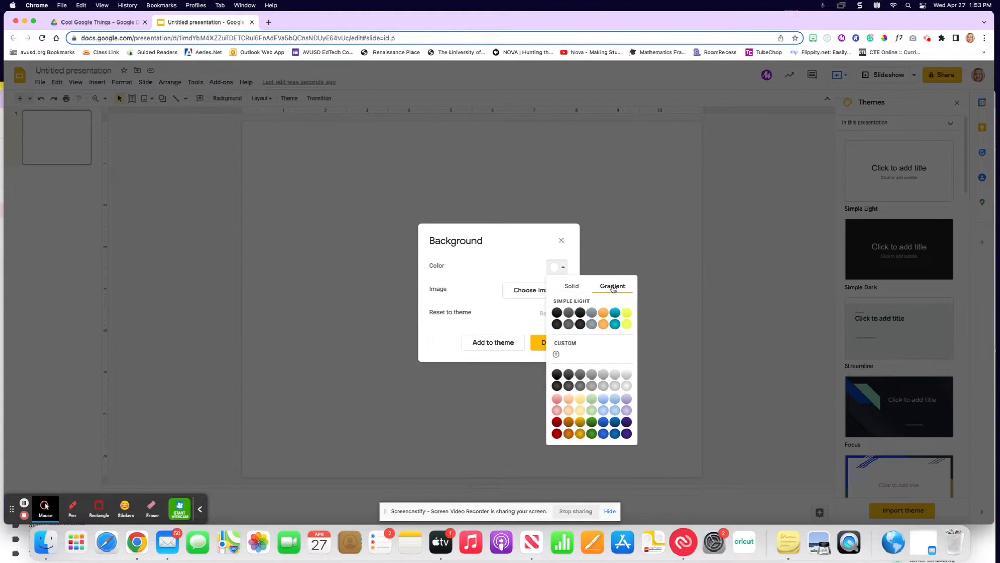
left_click(575, 287)
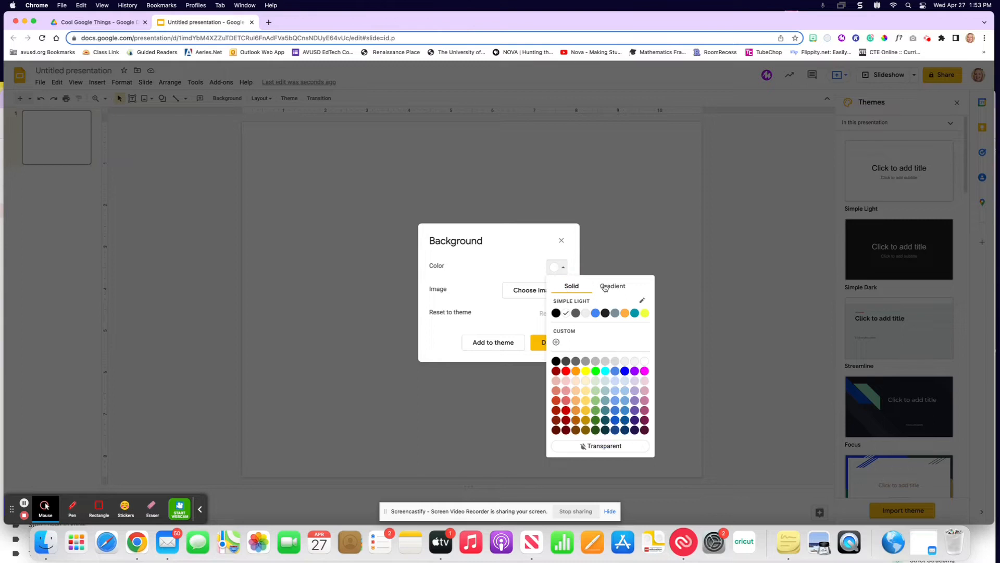
left_click(623, 287)
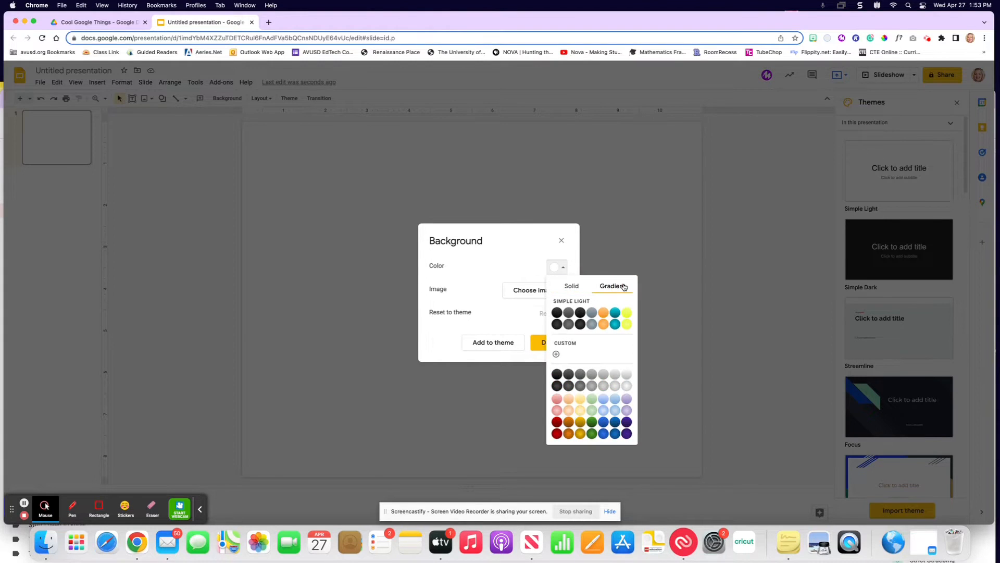
left_click(614, 323)
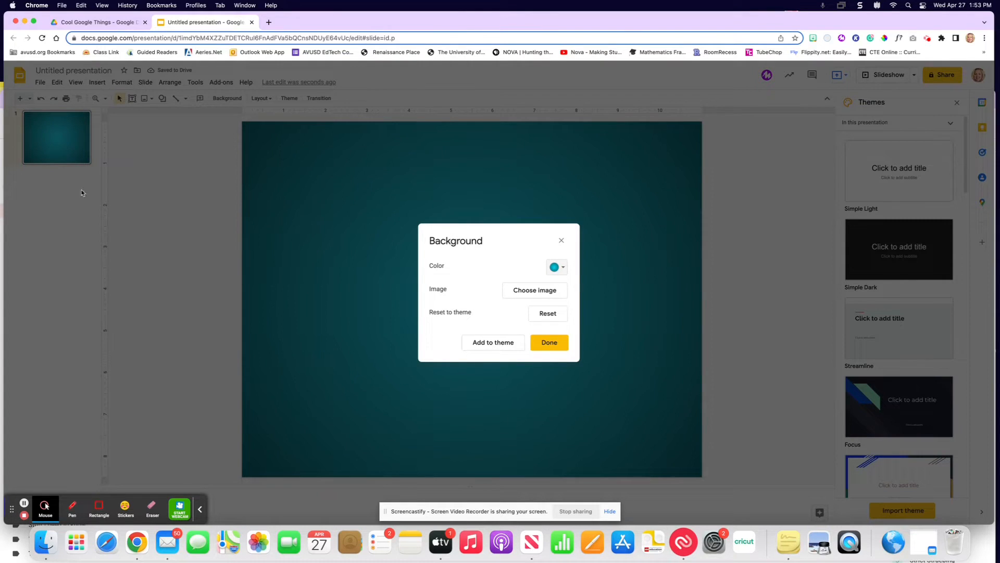
left_click(503, 344)
left_click(556, 267)
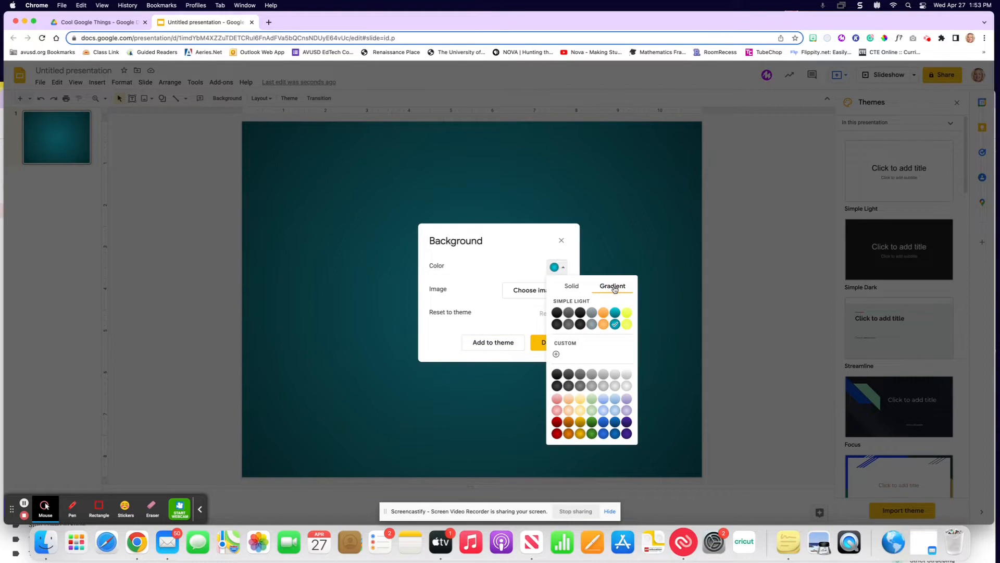
left_click(557, 355)
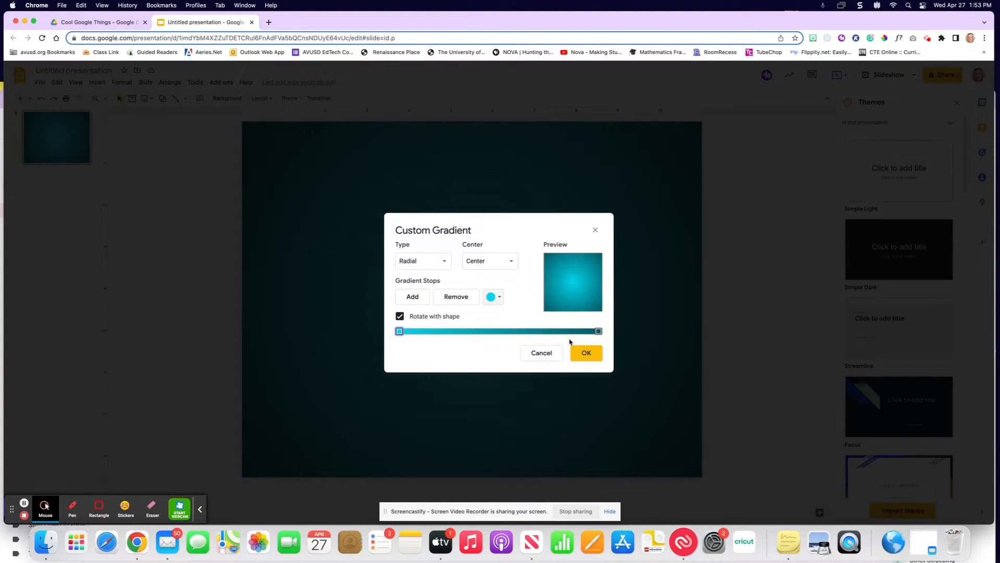
left_click(594, 229)
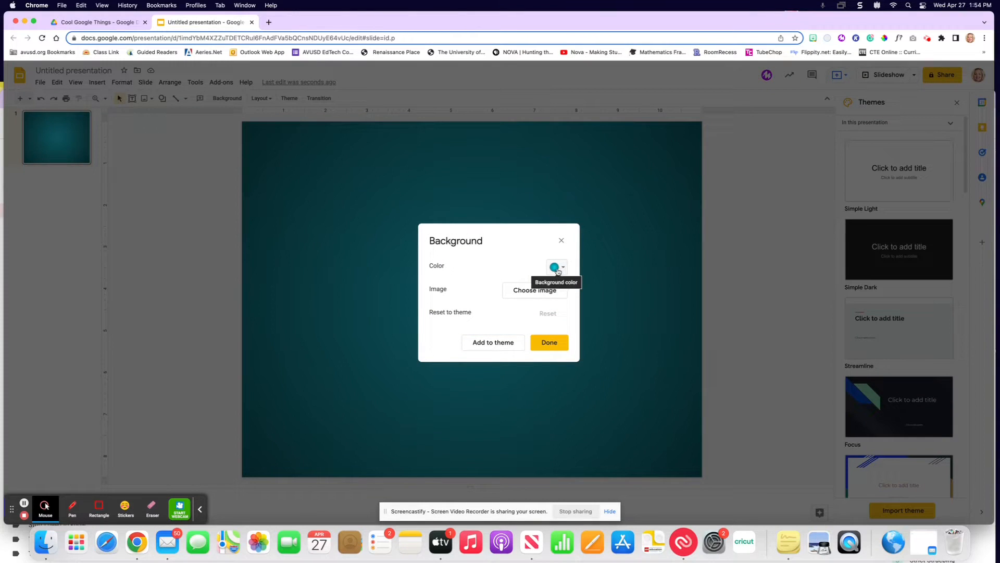
- Start a custom gradient for the background color, try the Linear type and set the type back to Radial
left_click(558, 269)
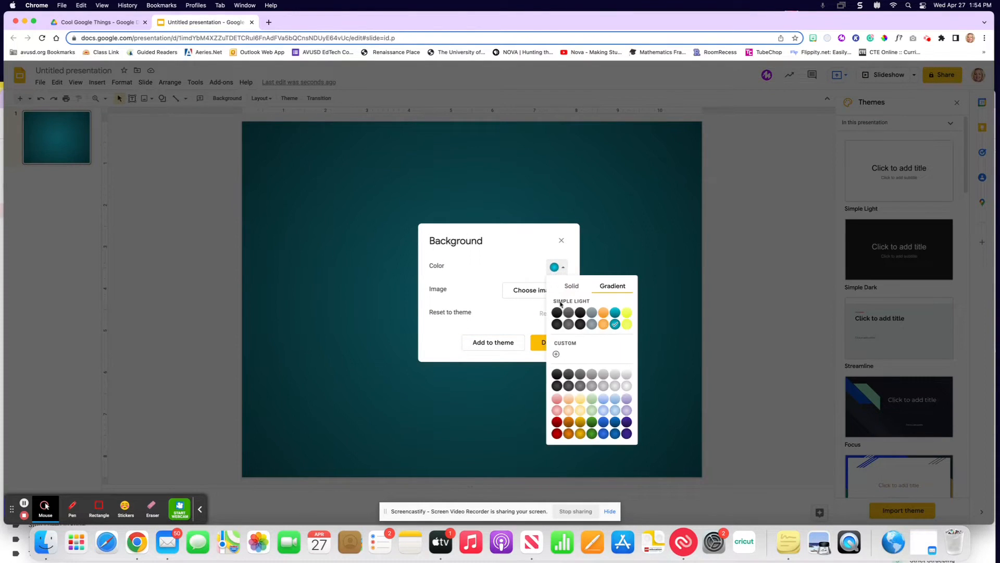
left_click(556, 354)
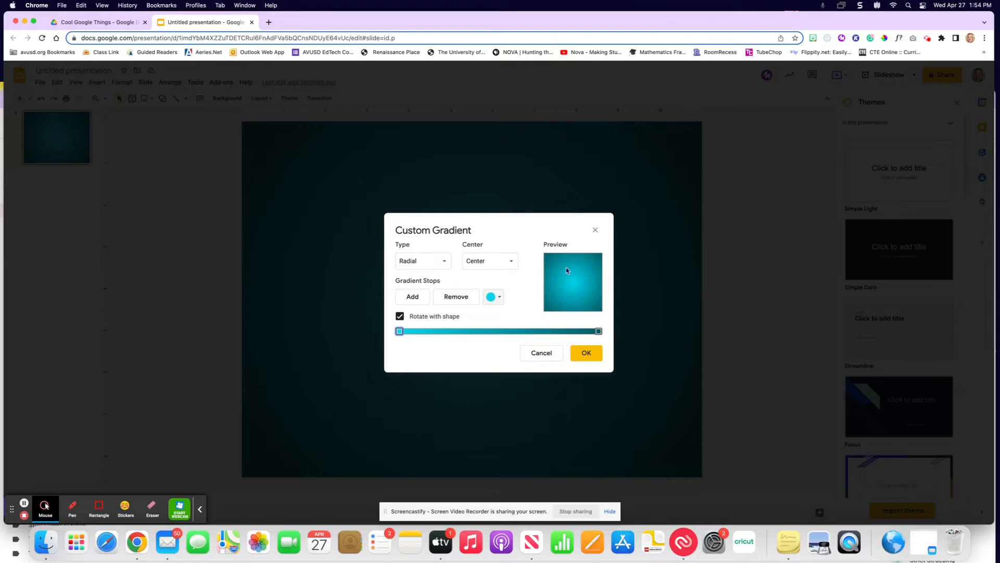
left_click(433, 262)
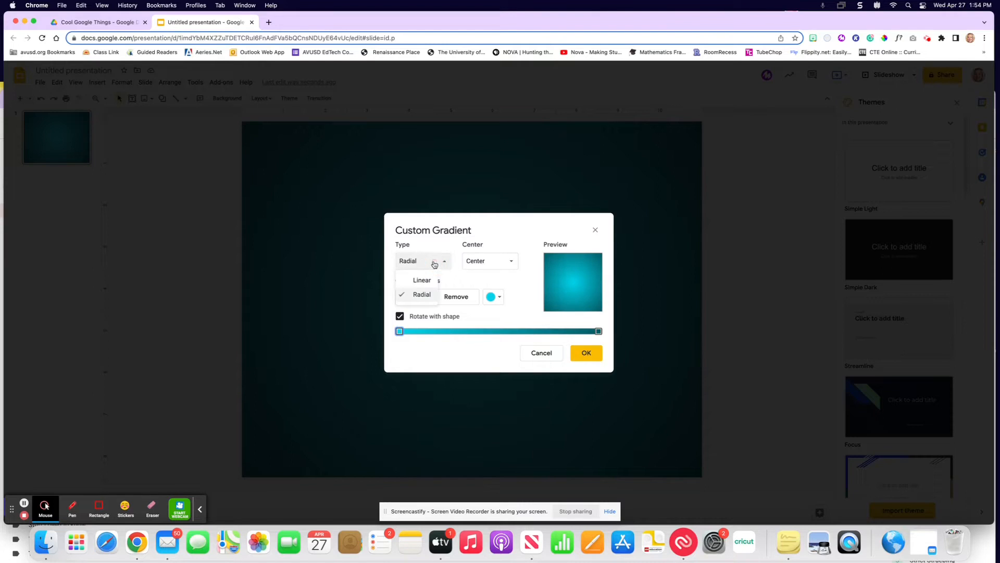
left_click(429, 281)
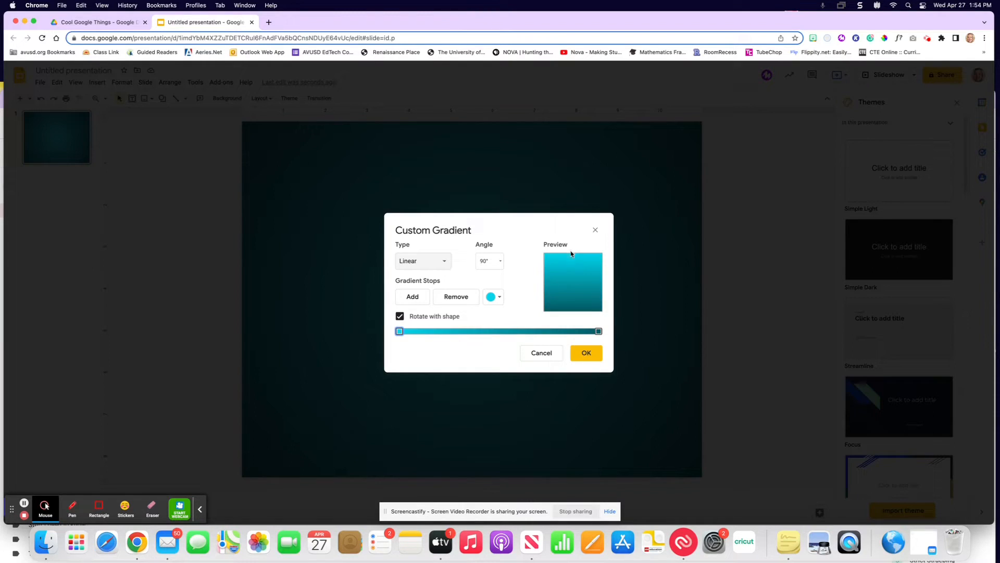
left_click(439, 261)
left_click(420, 294)
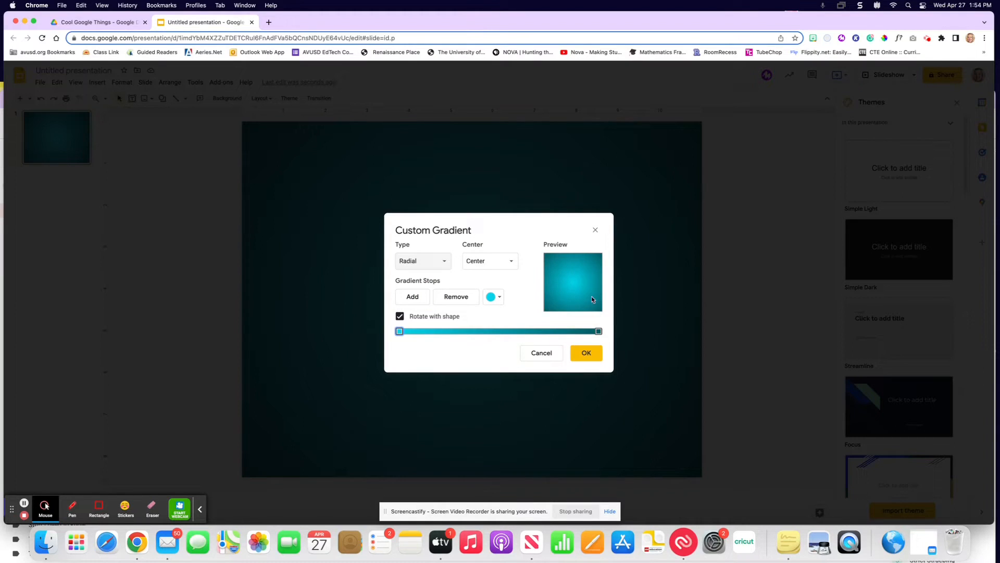
- Try the Top left and Top right centers for the radial gradient and set its center to Bottom left
left_click(500, 266)
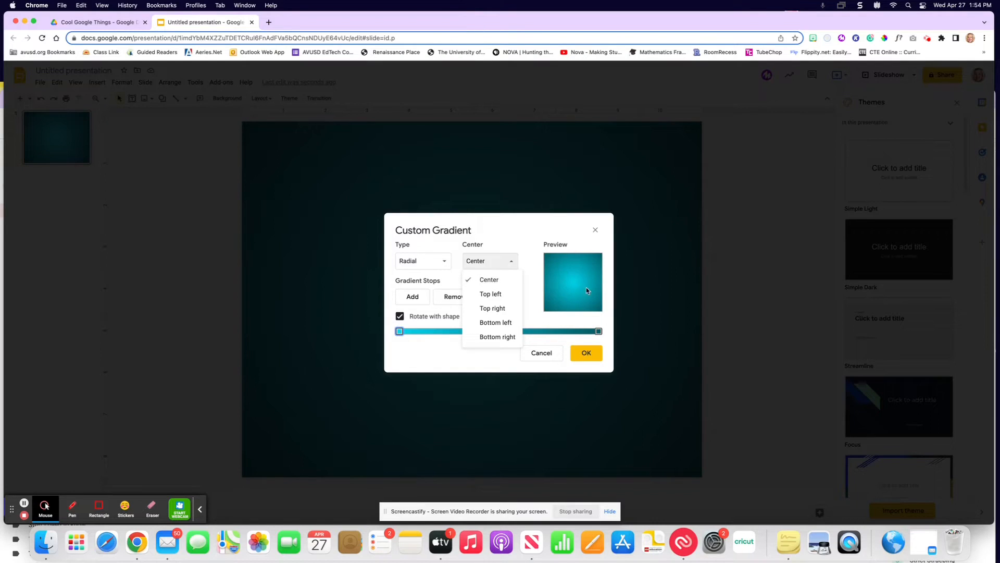
left_click(493, 293)
left_click(479, 267)
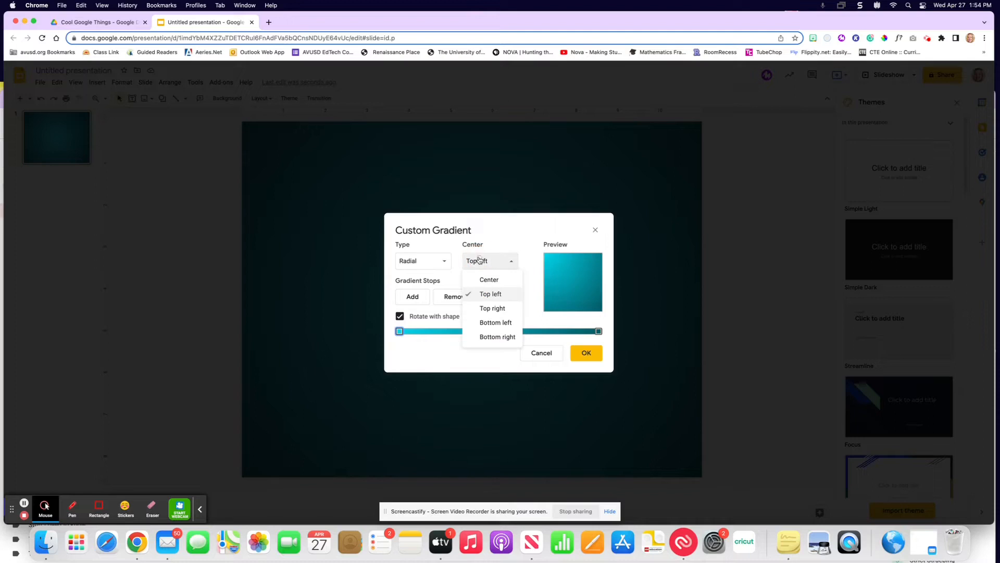
left_click(484, 307)
left_click(499, 260)
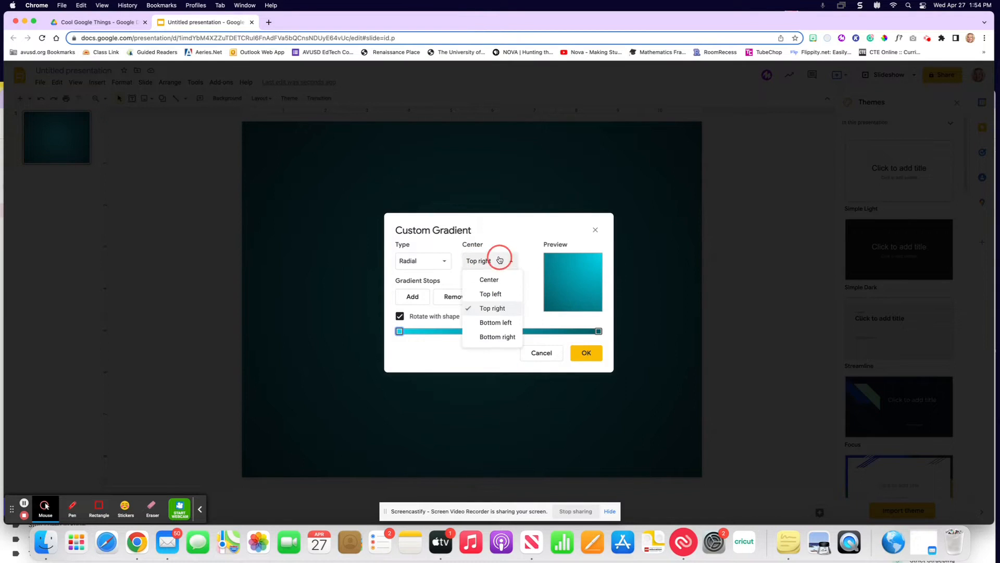
left_click(496, 322)
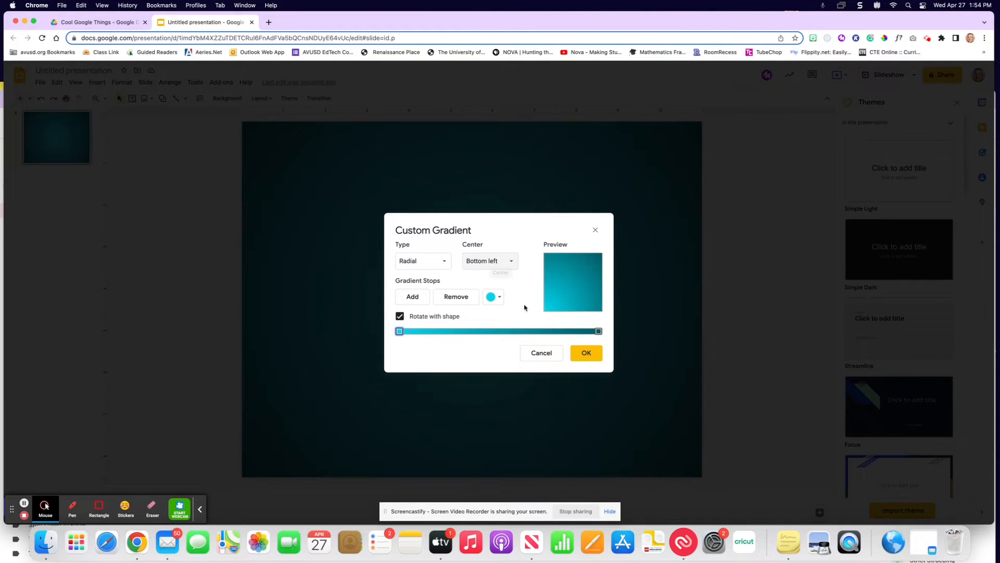
- Add two gradient stops to the custom gradient and color them yellow and purple in order from the cyan end
left_click(410, 299)
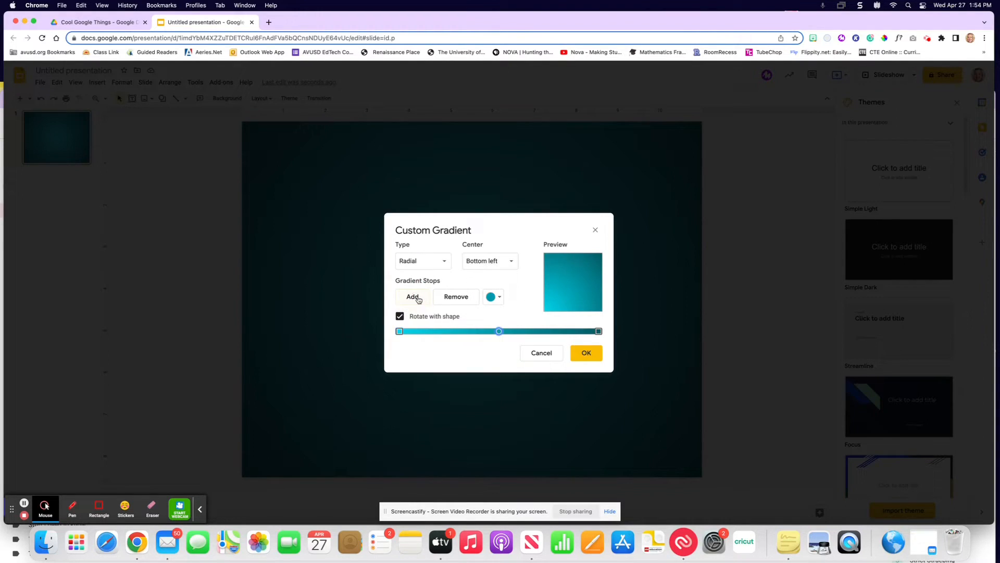
left_click(492, 298)
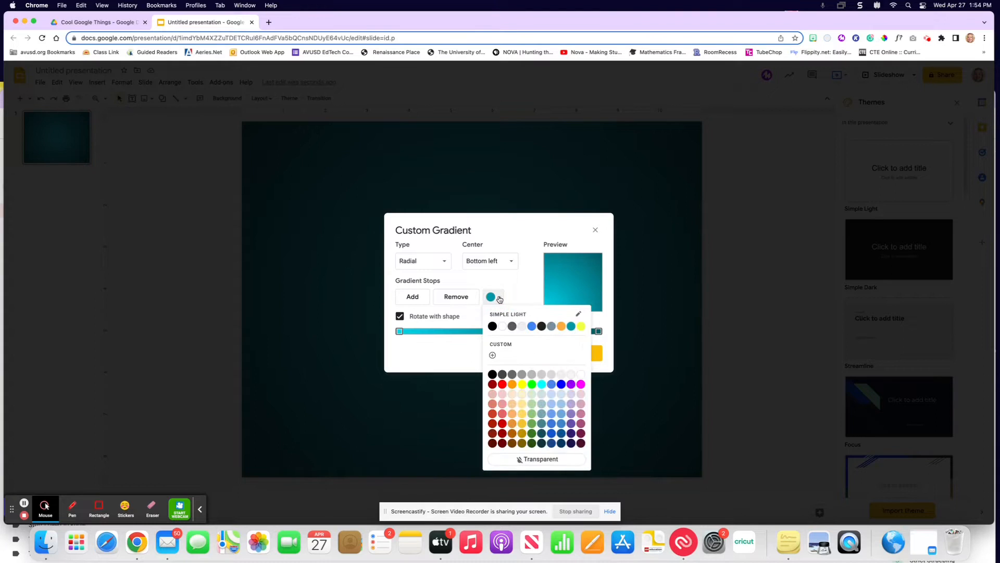
left_click(522, 386)
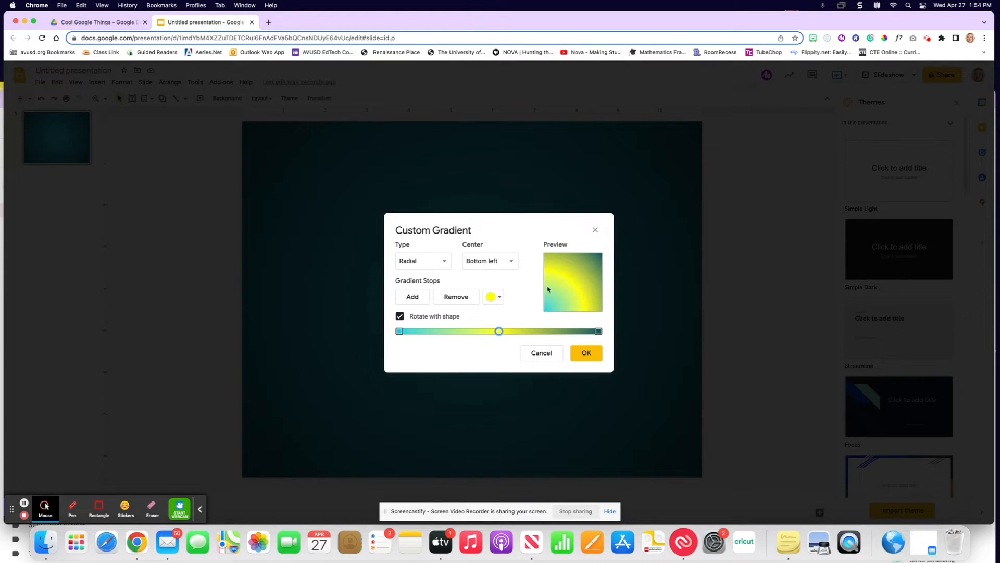
left_click(412, 298)
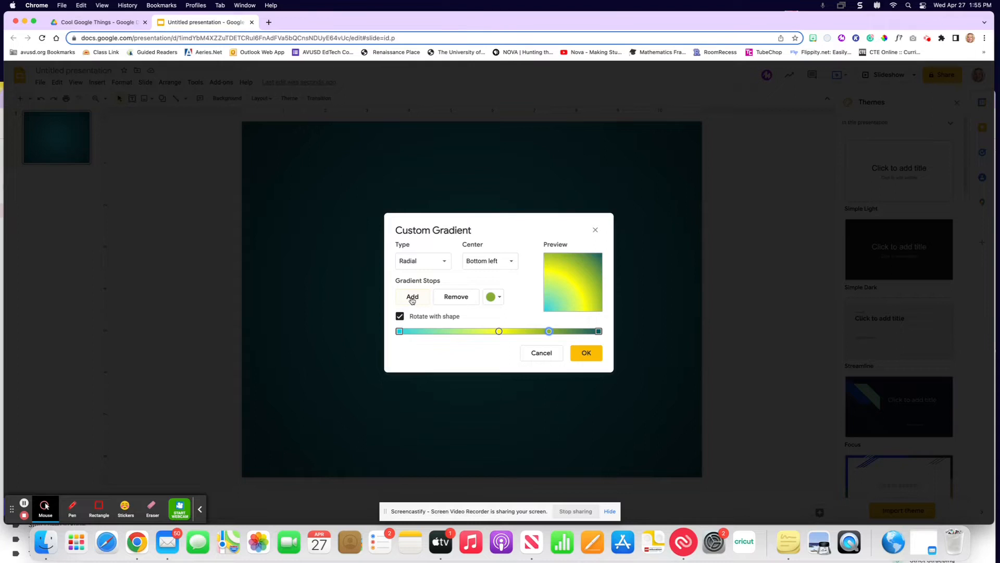
left_click(496, 298)
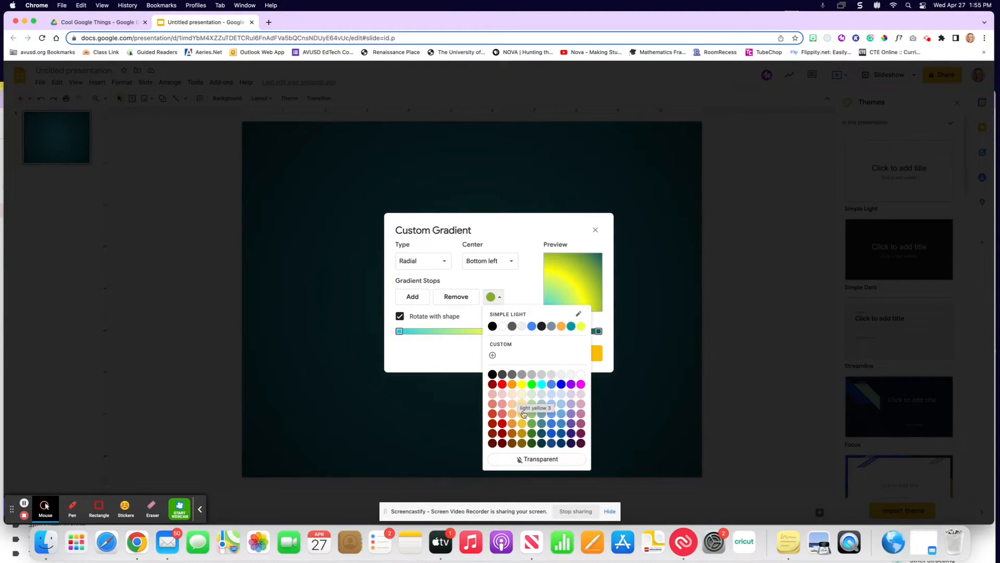
left_click(572, 385)
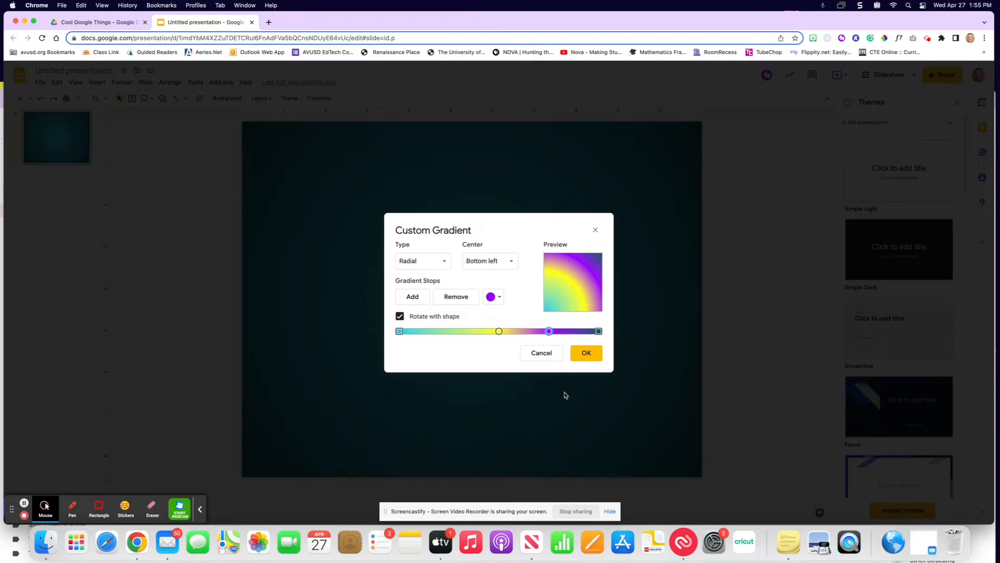
- Add a red gradient stop after the purple one and shift the yellow, purple and red stops slightly toward the cyan end
left_click(411, 297)
left_click(500, 298)
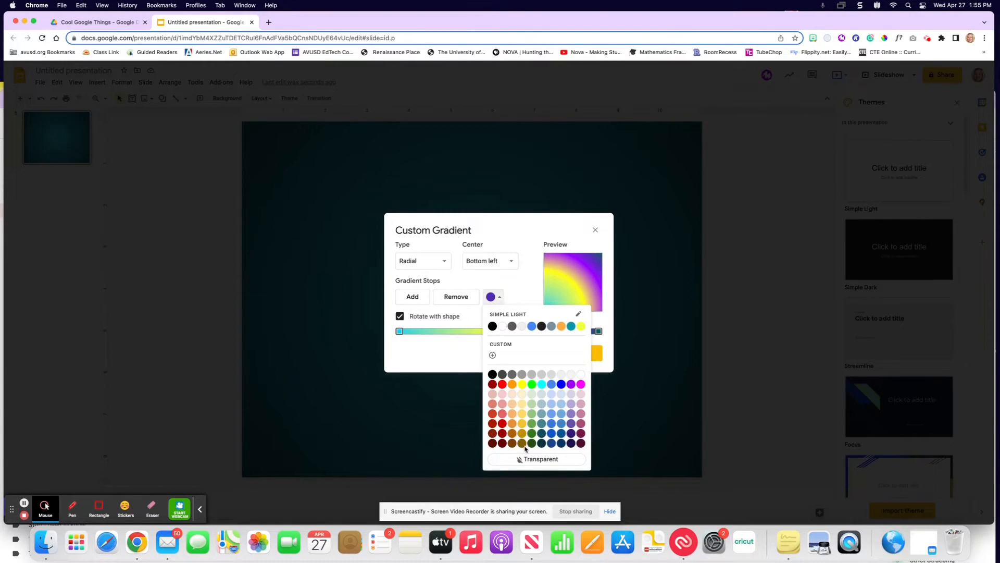
left_click(502, 384)
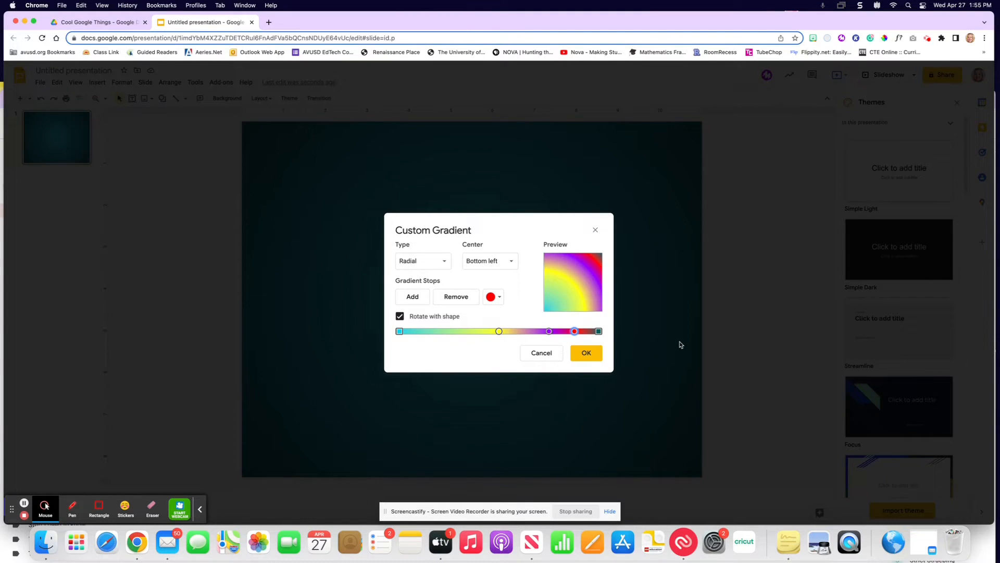
left_click_drag(575, 332, 495, 331)
mouse_move(399, 332)
left_mouse_down()
mouse_move(425, 332)
mouse_move(408, 333)
left_mouse_up()
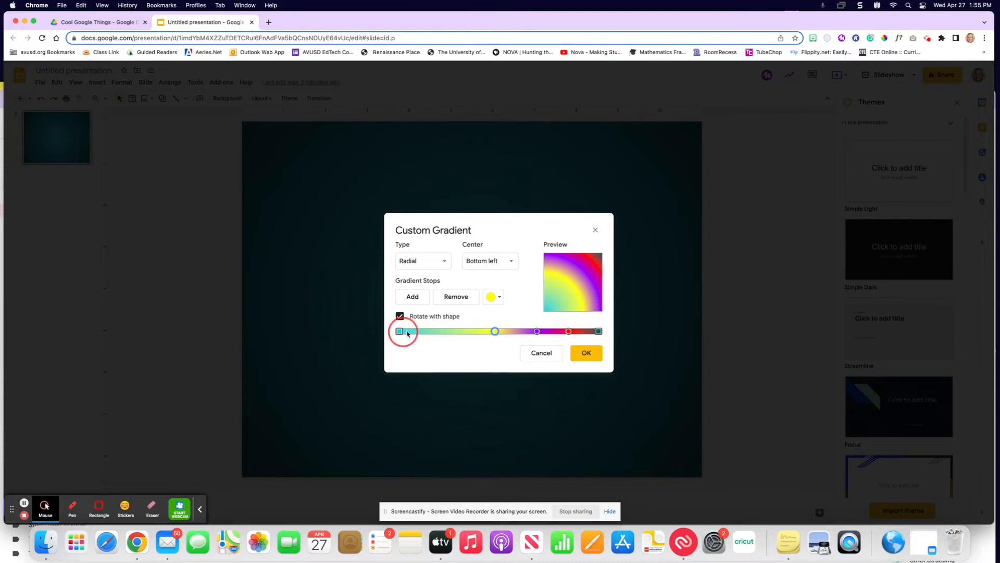
left_click(598, 330)
- Try the Linear gradient type at angles of 180° and 90° and set the type back to Radial
left_click(432, 261)
left_click(424, 277)
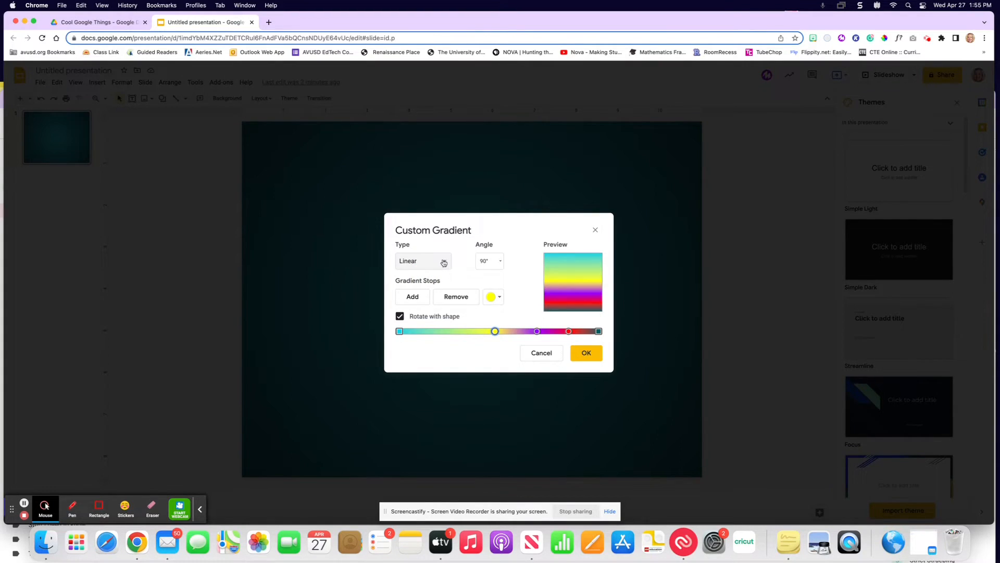
left_click(499, 261)
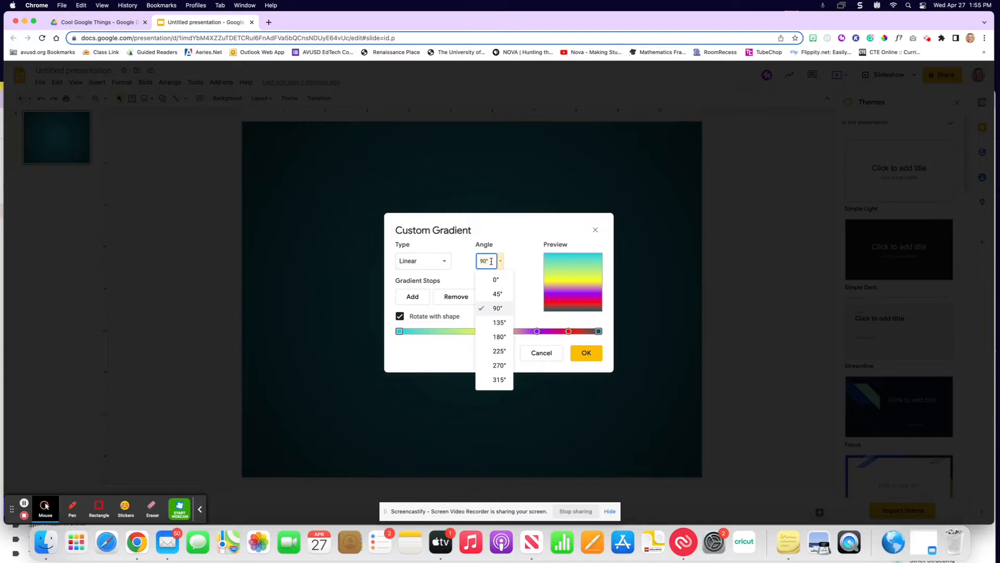
left_click(502, 337)
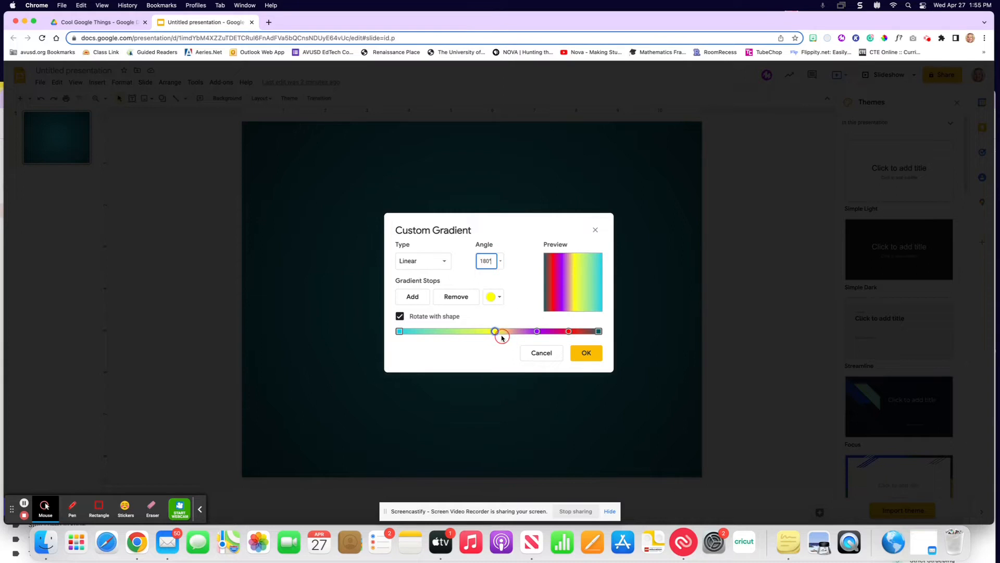
left_click(500, 260)
left_click(497, 308)
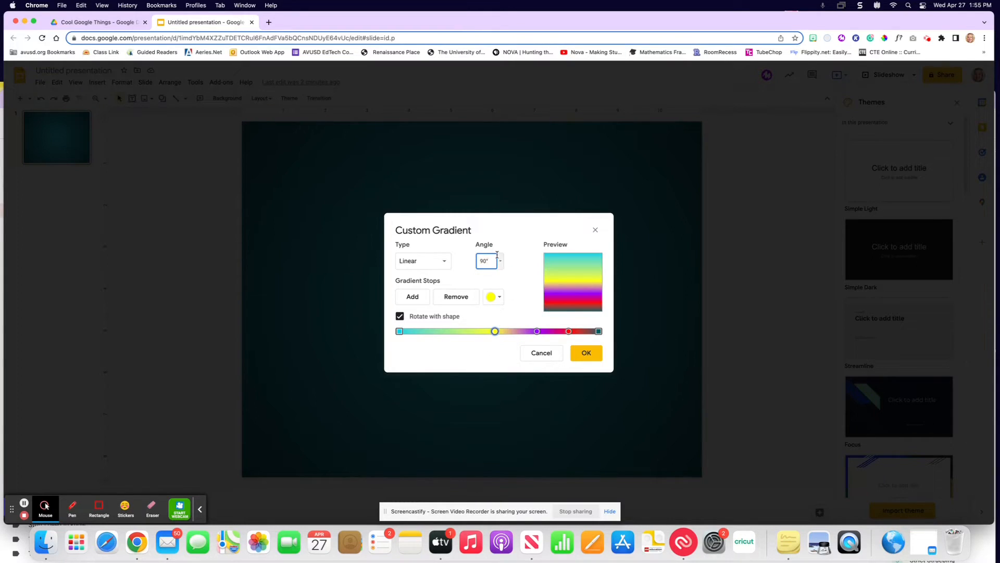
left_click(431, 265)
left_click(418, 295)
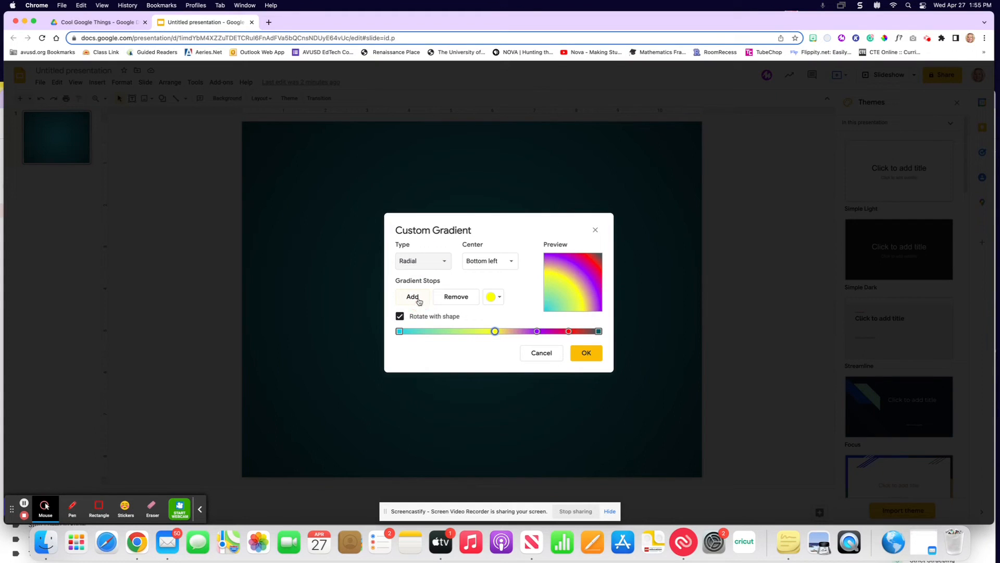
- Try the Center position for the radial gradient and set its center to Top right
left_click(502, 261)
left_click(500, 279)
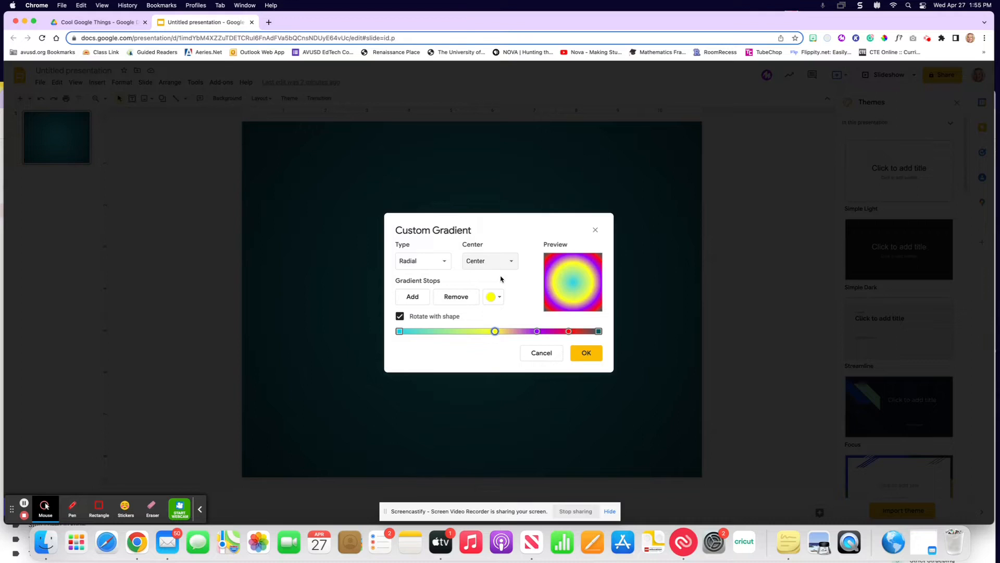
left_click(510, 261)
left_click(496, 307)
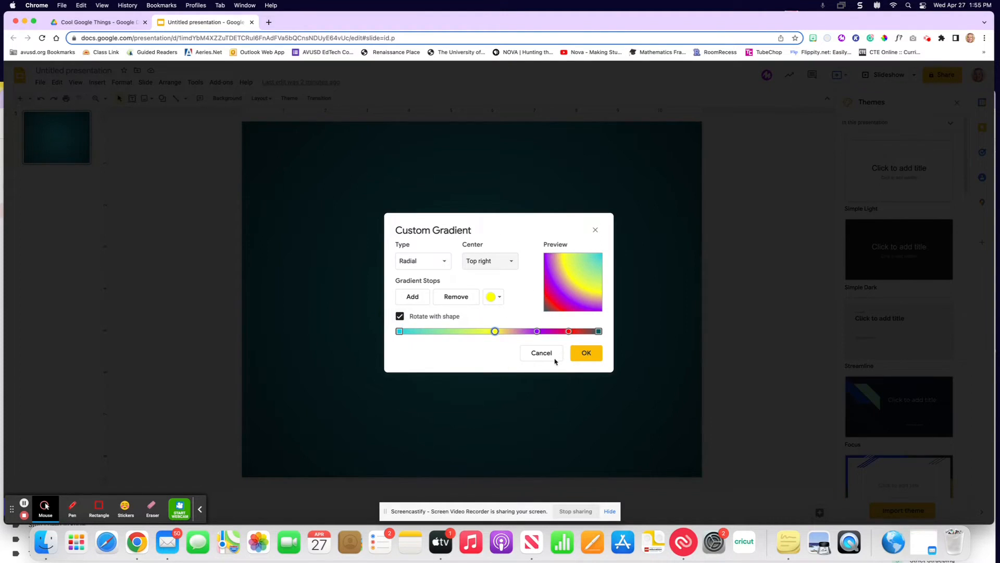
- Remove the yellow gradient stop and add a new yellow stop between the cyan and purple stops
left_click(460, 297)
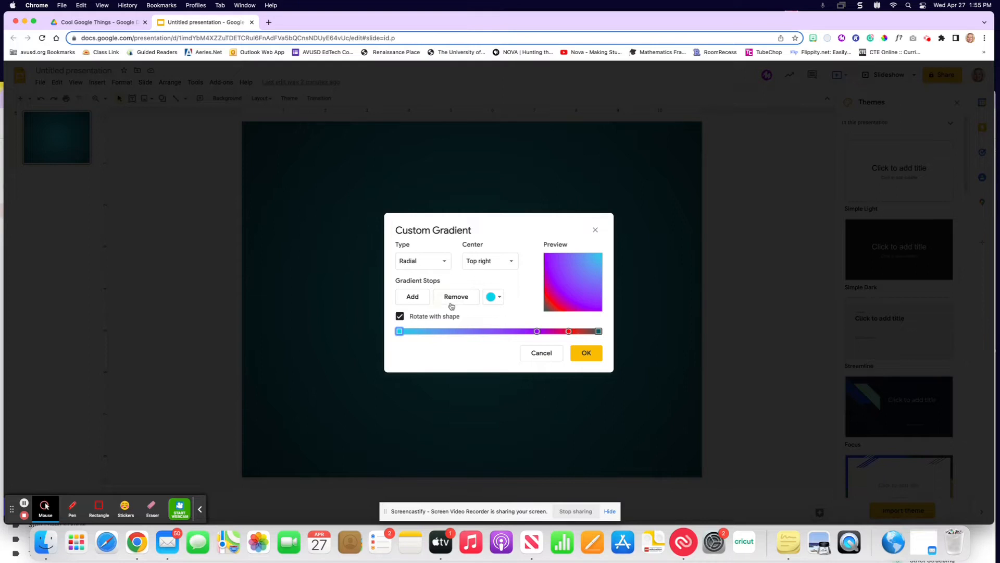
left_click(410, 300)
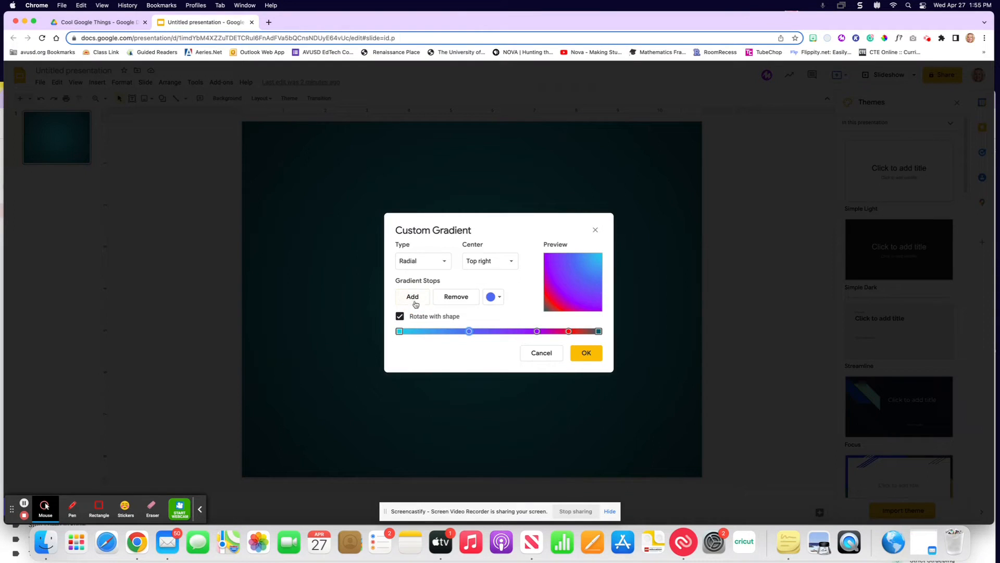
left_click(495, 301)
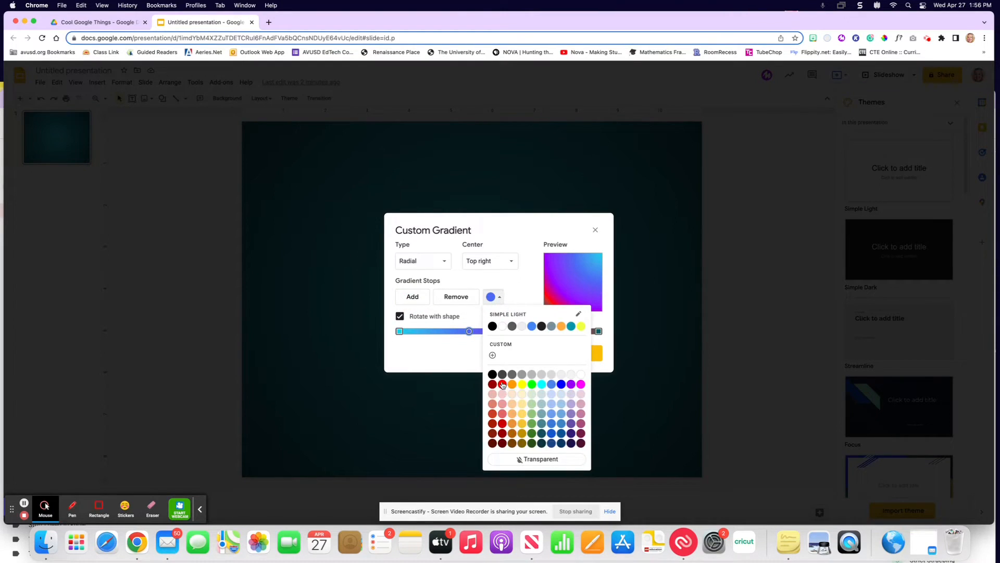
left_click(521, 384)
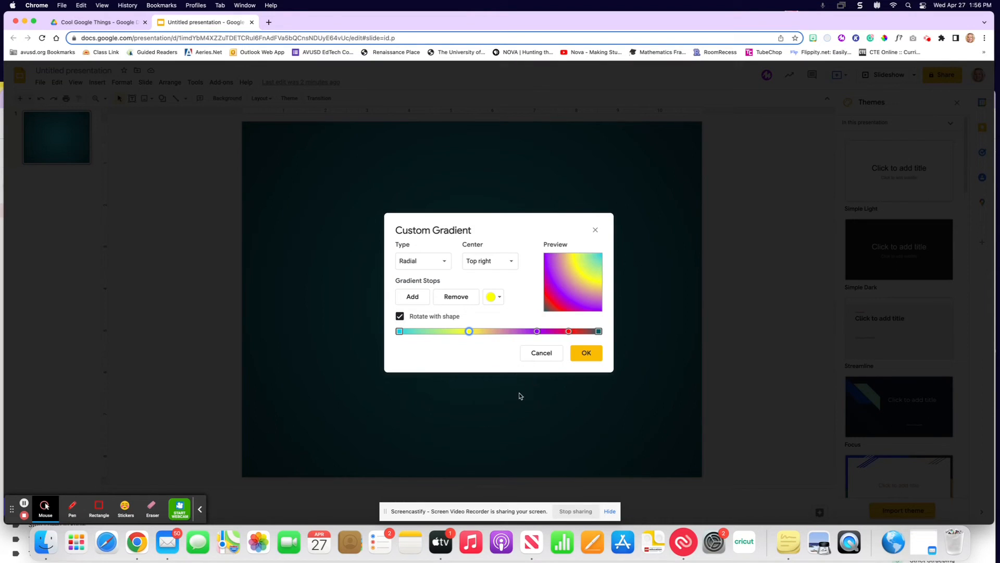
- Apply the custom gradient as the slide background, add it to the theme and finish the background settings
left_click(588, 353)
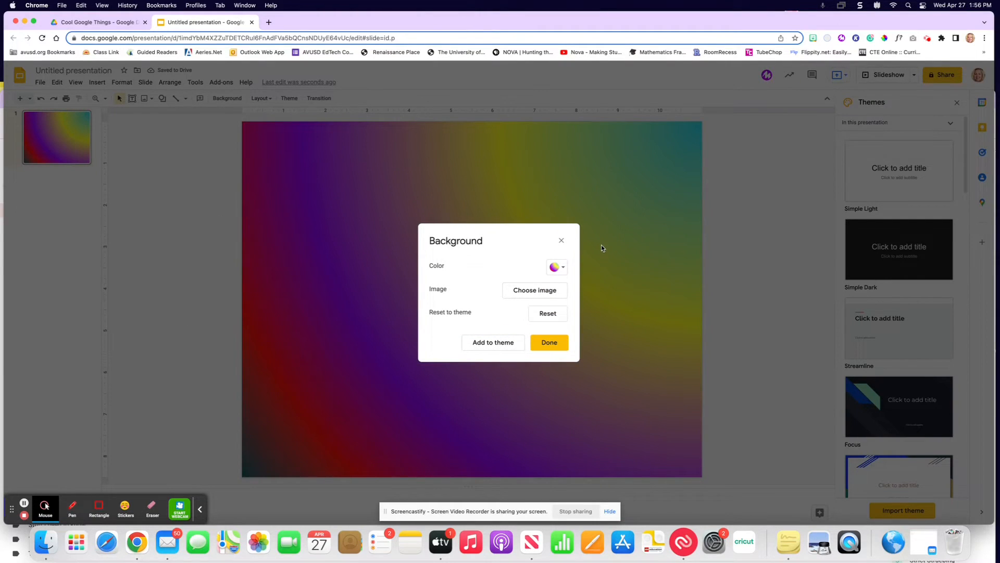
left_click(513, 342)
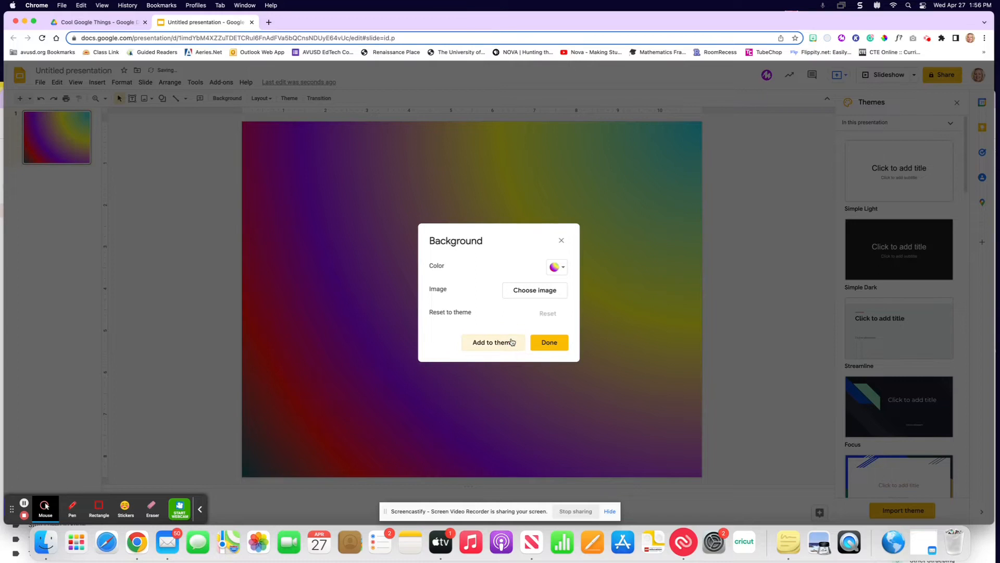
left_click(554, 344)
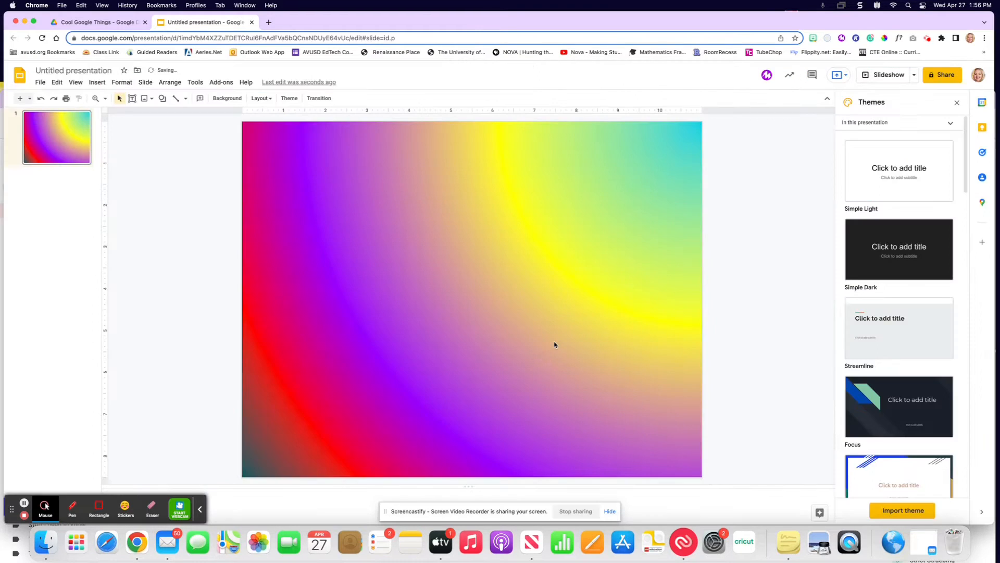
- Add four new slides with the Blank layout after the first slide
left_click(30, 99)
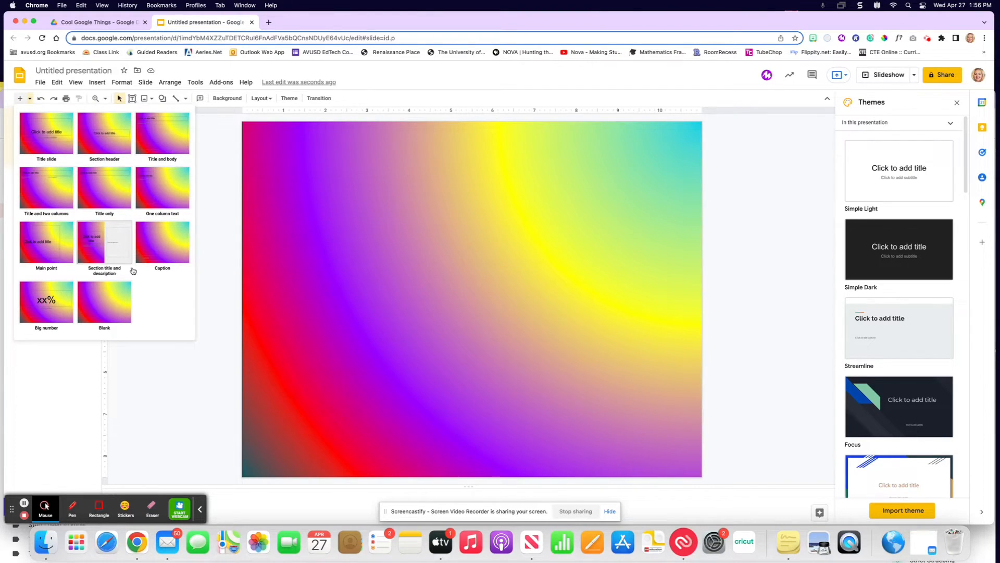
left_click(114, 297)
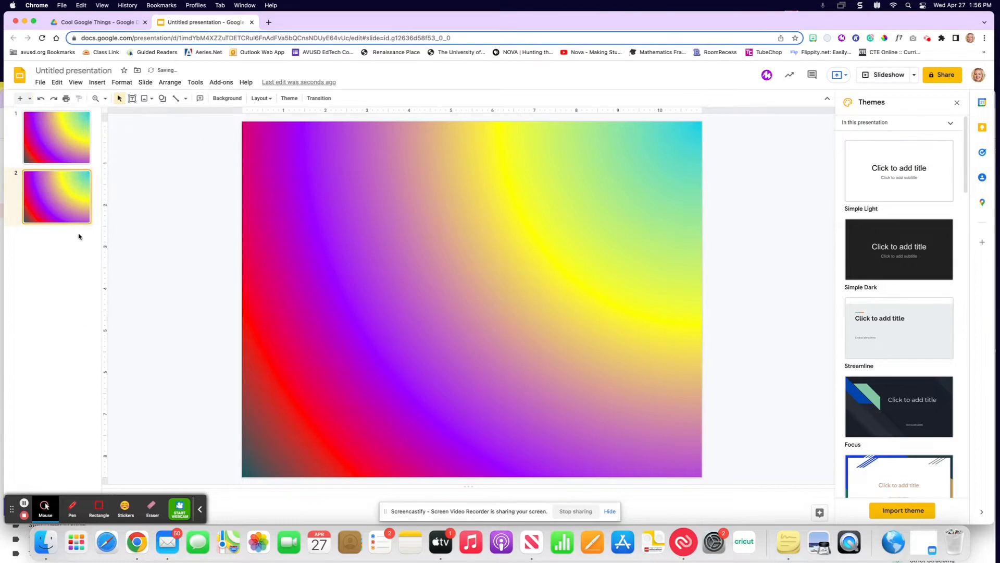
left_click(30, 98)
left_click(96, 295)
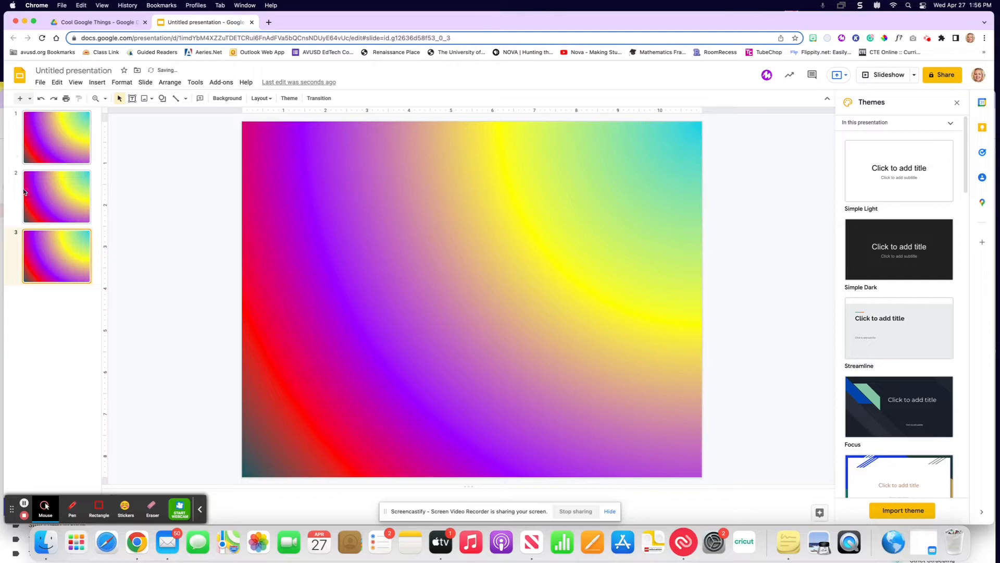
left_click(55, 101)
left_click(54, 101)
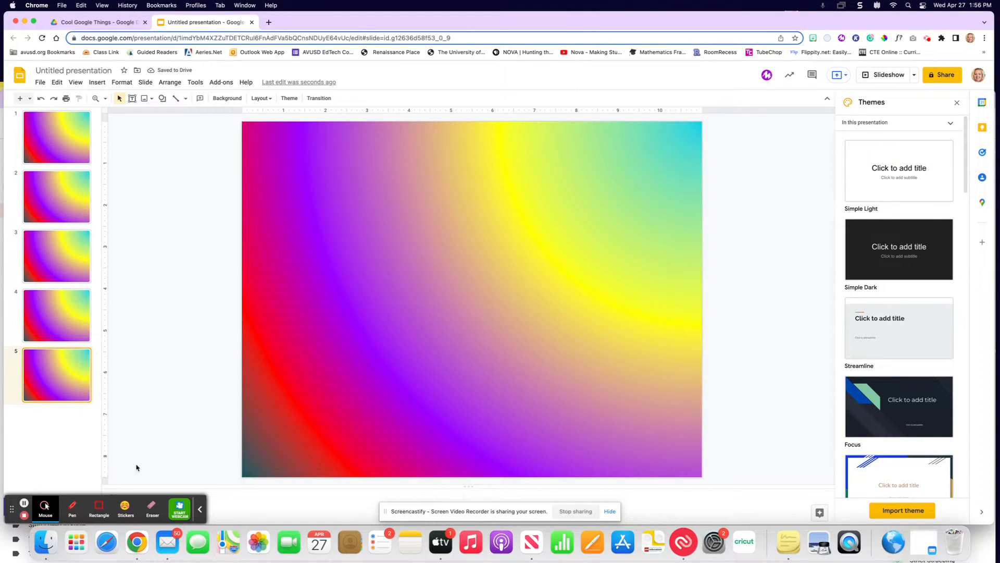
- Start choosing a background image for slide 5, look at the Camera and Photos sources and switch to Google Image Search
left_click(227, 98)
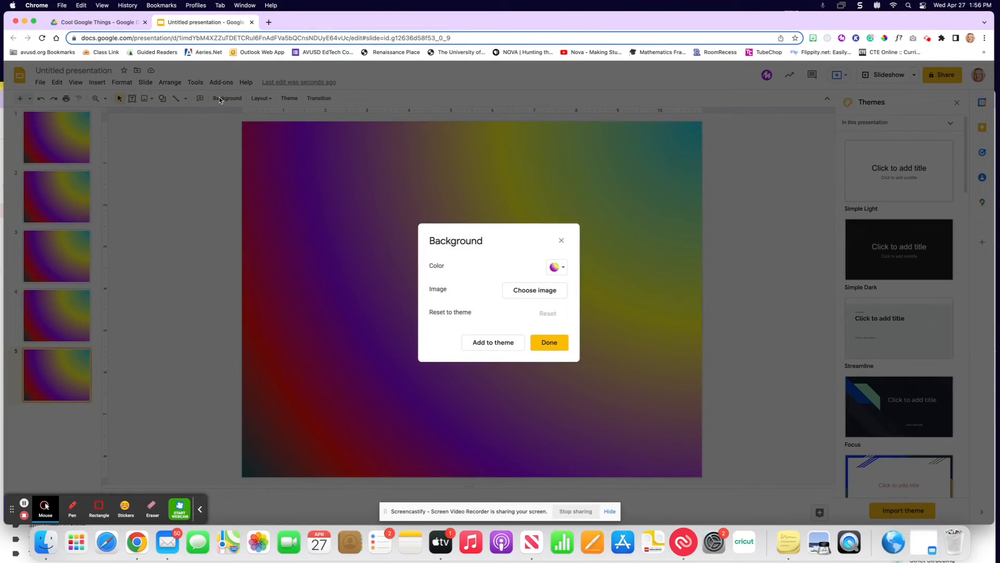
left_click(540, 293)
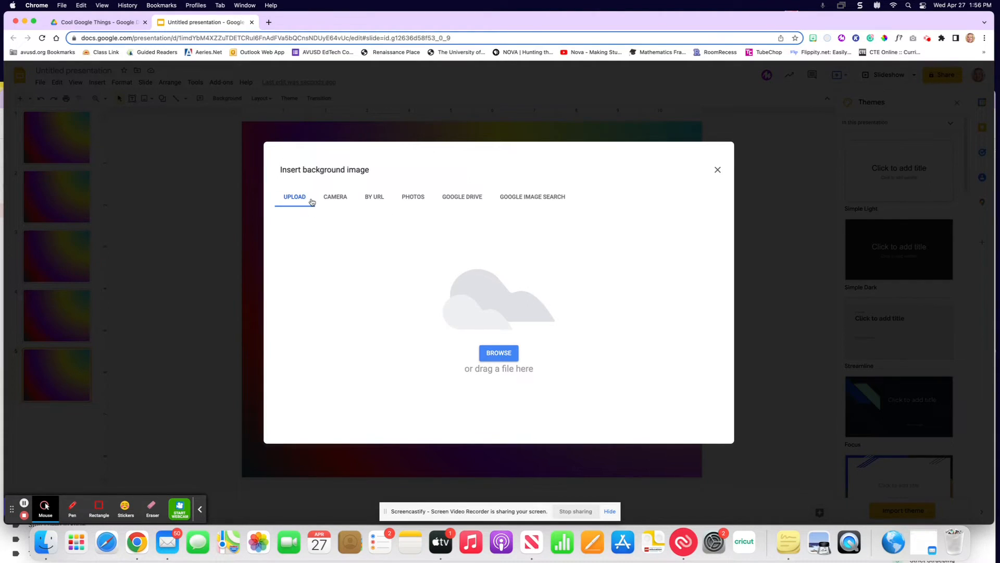
left_click(338, 197)
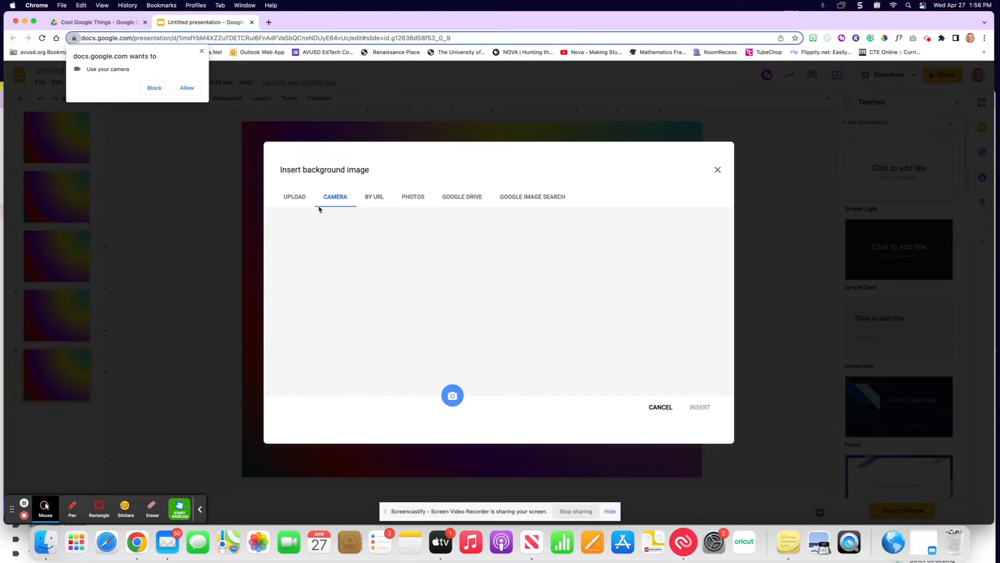
left_click(423, 199)
left_click(534, 197)
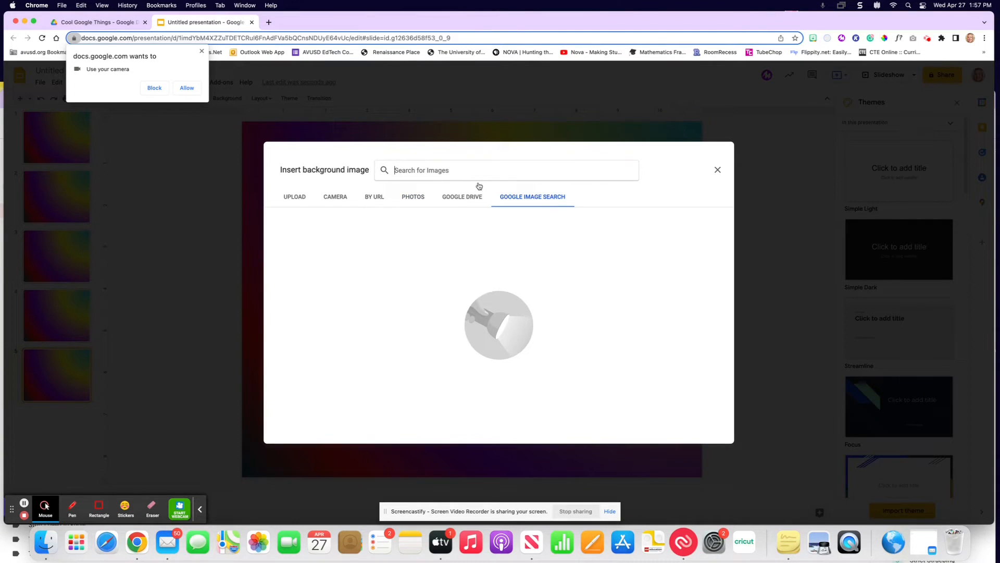
- Search Google Images for "dog.png" and insert the cartoon dog with the brown star eye patch as slide 5's background
left_click(455, 168)
type("dog")
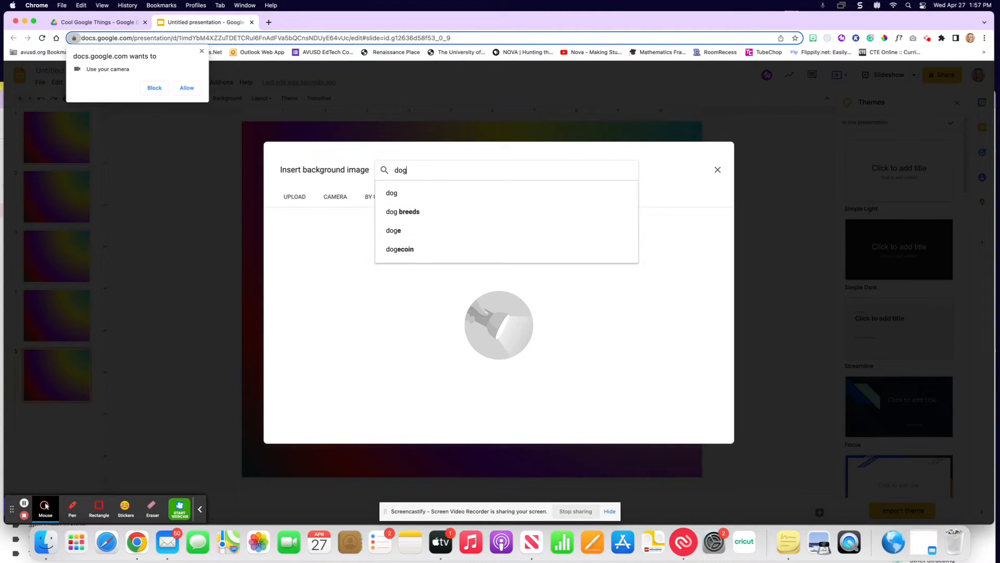
type(".png")
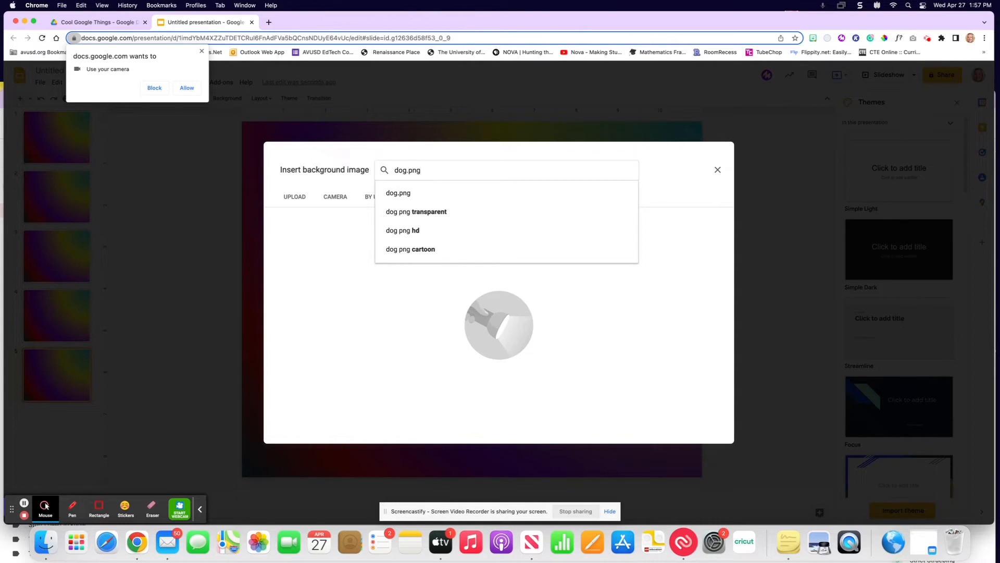
key("Return")
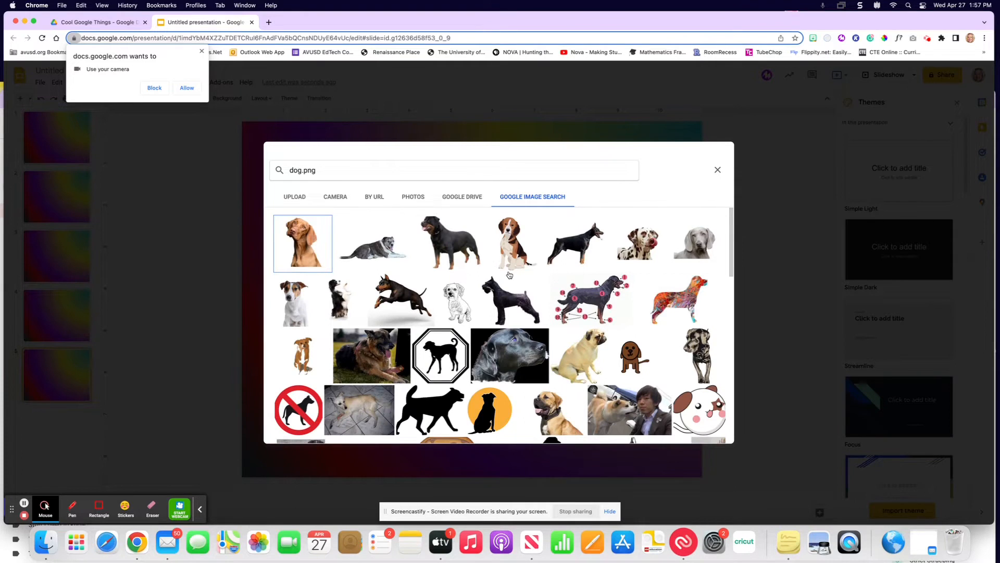
scroll(510, 275, "down", 2)
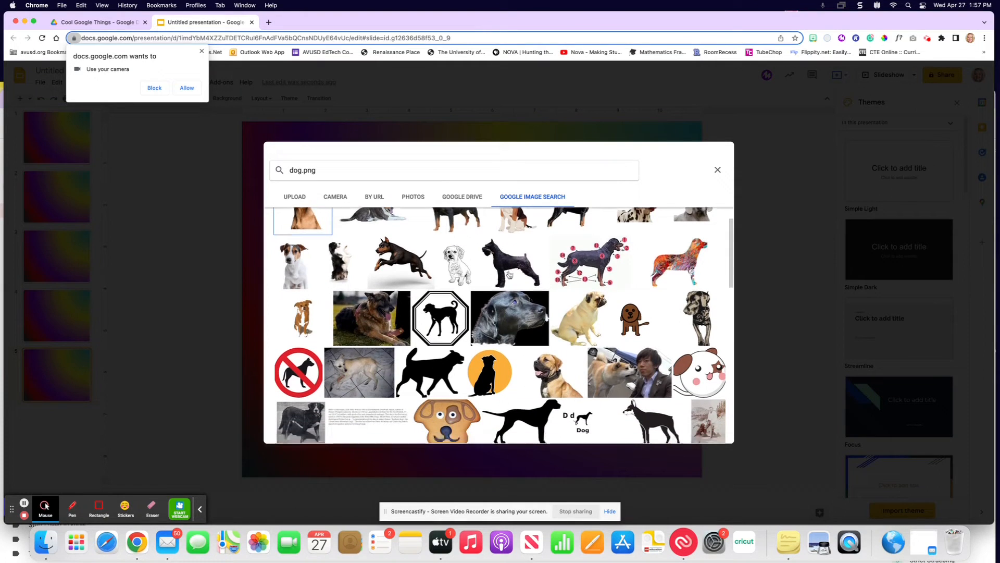
left_click(698, 376)
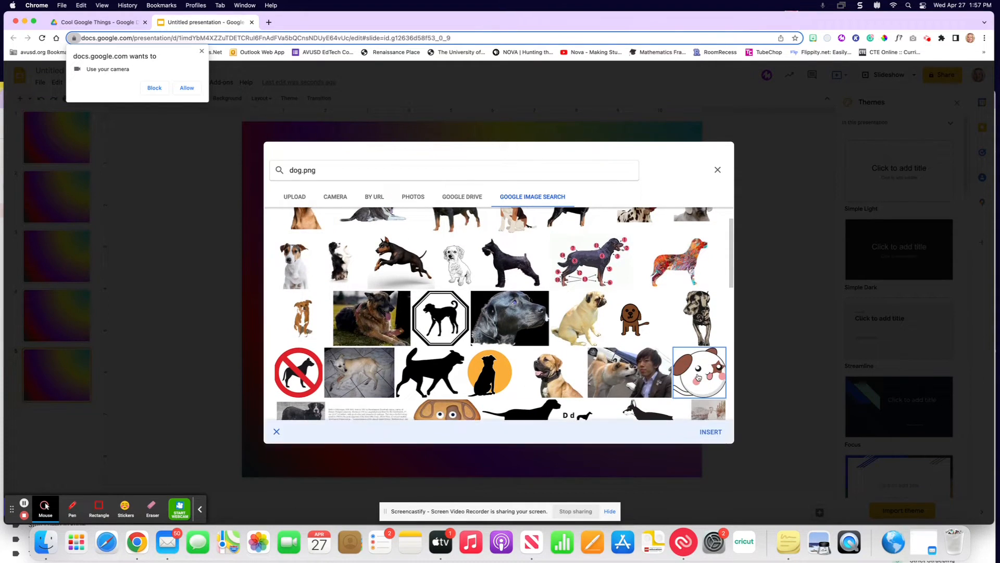
left_click(712, 432)
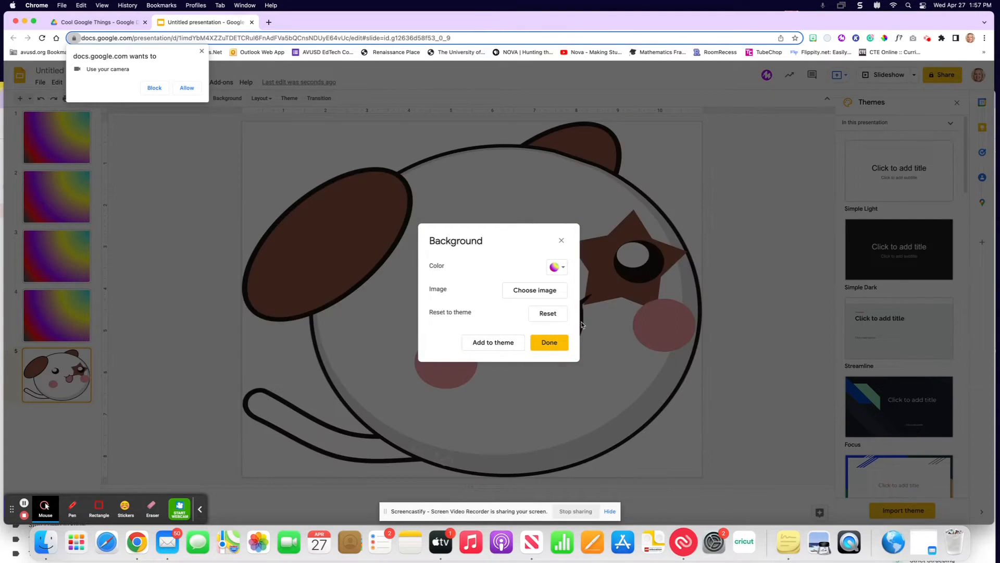
- Allow camera access, add the cartoon dog background to the theme and finish the background settings
left_click(187, 88)
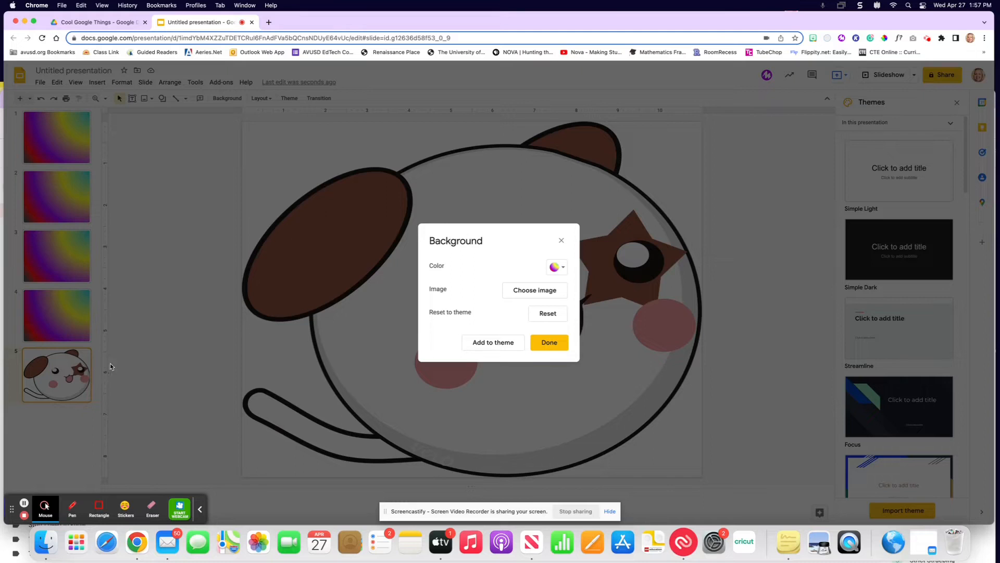
left_click(495, 342)
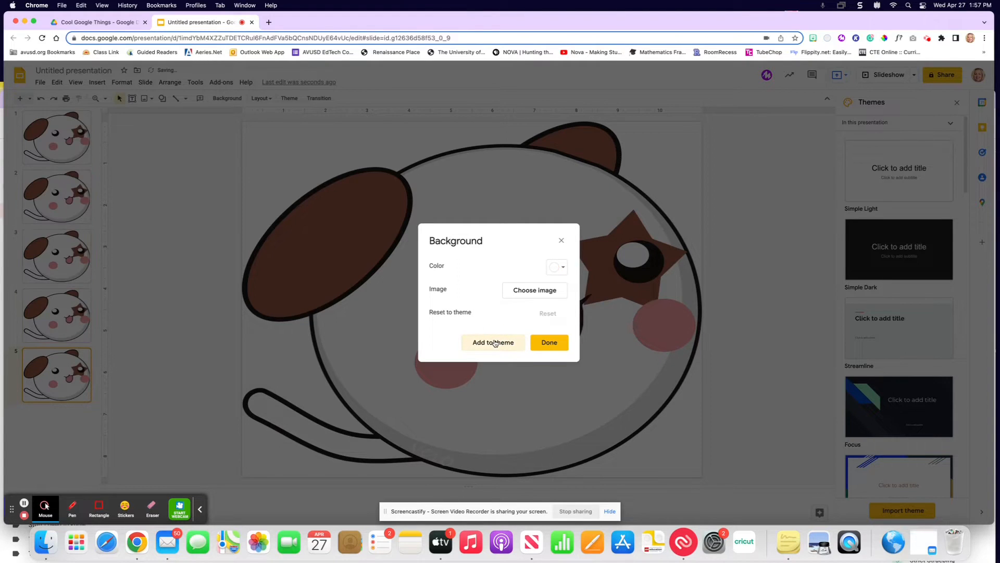
left_click(549, 342)
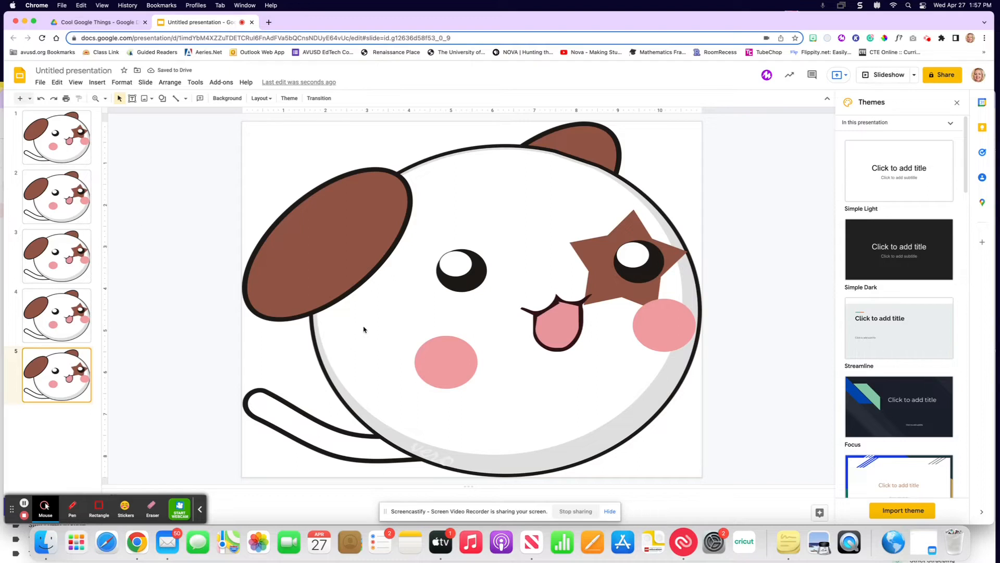
- Undo adding the dog background to the theme and undo the image background on slide 5
left_click(41, 99)
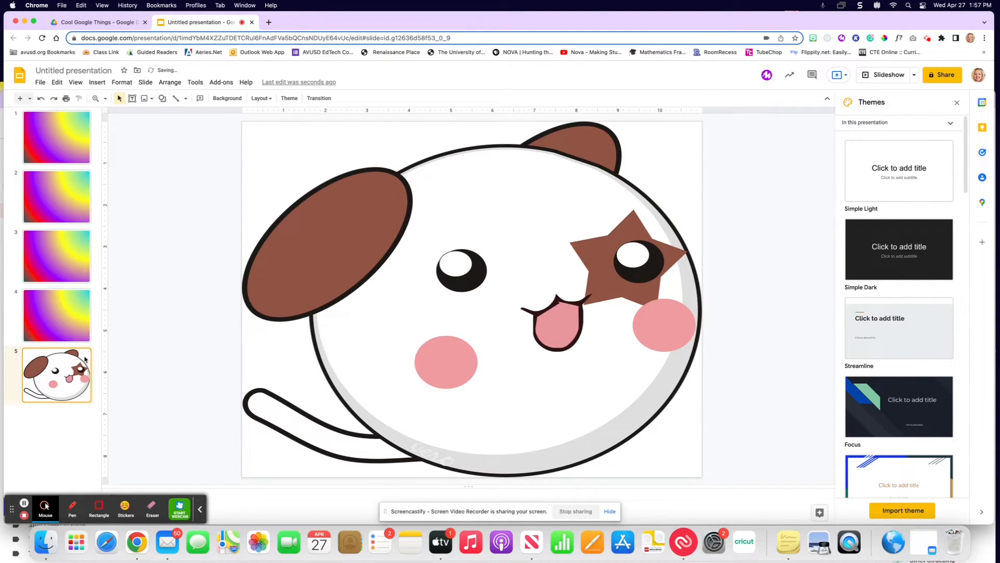
left_click(41, 99)
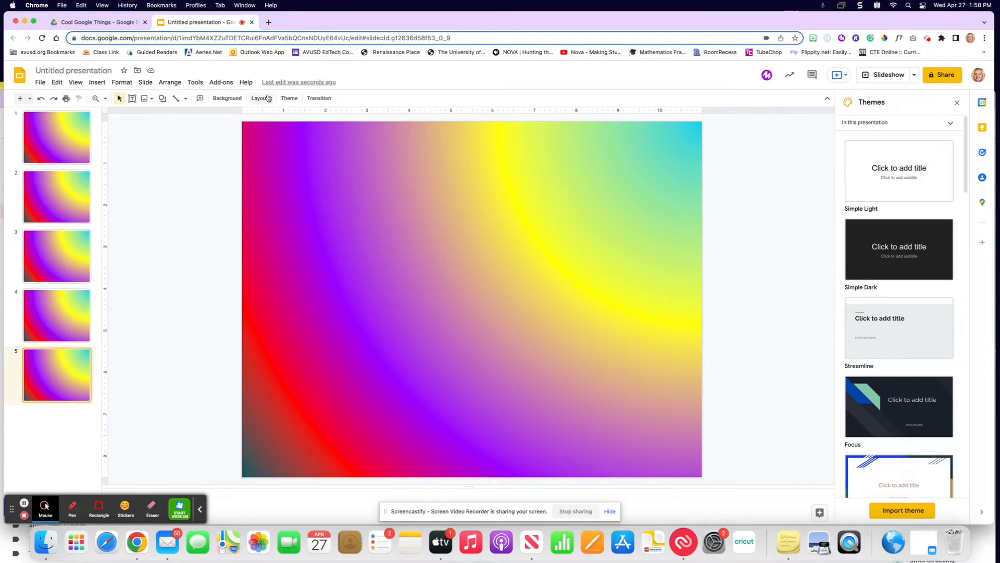
- Look at the background settings and the available slide layouts without changing them, and close the Themes pane
left_click(229, 98)
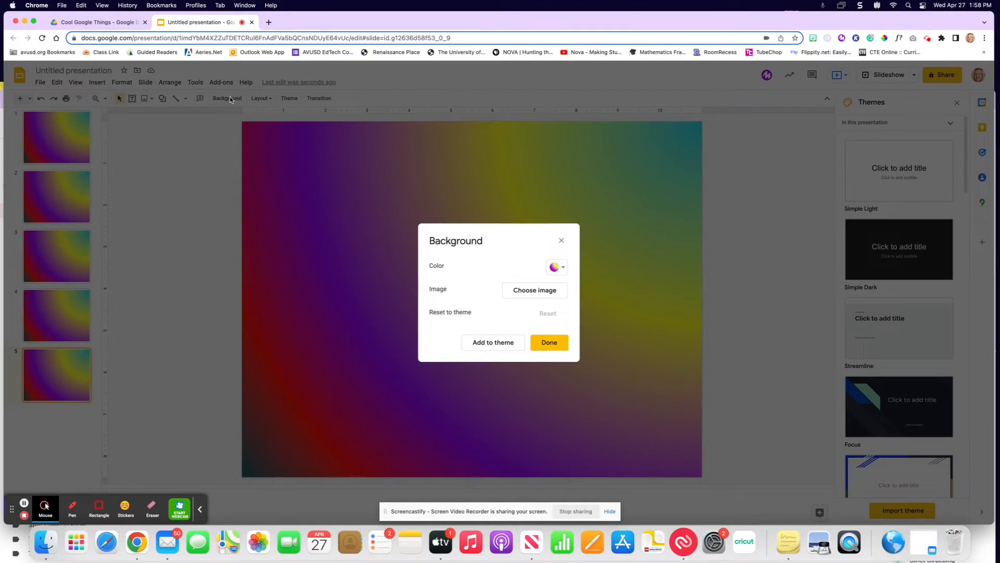
left_click(562, 240)
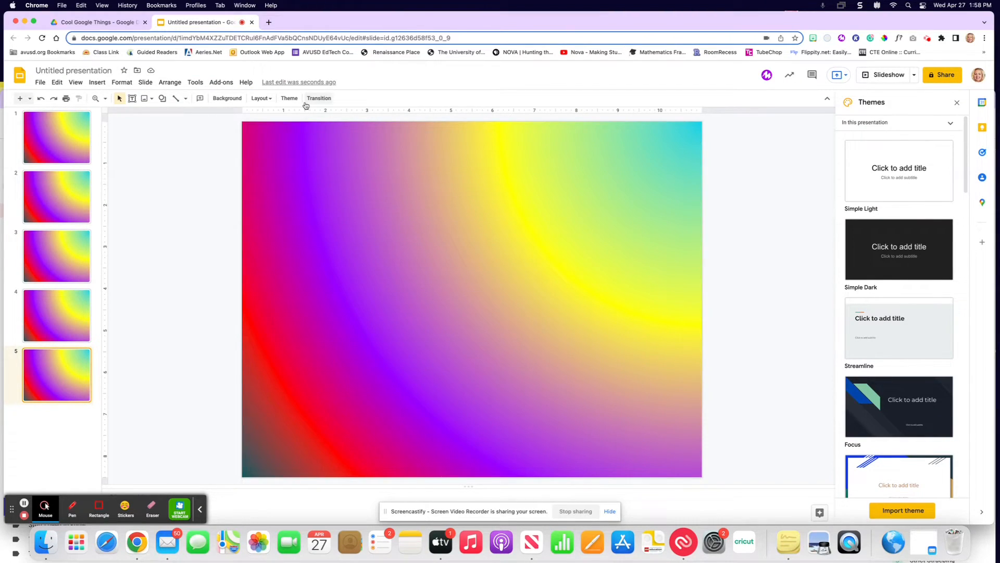
left_click(270, 99)
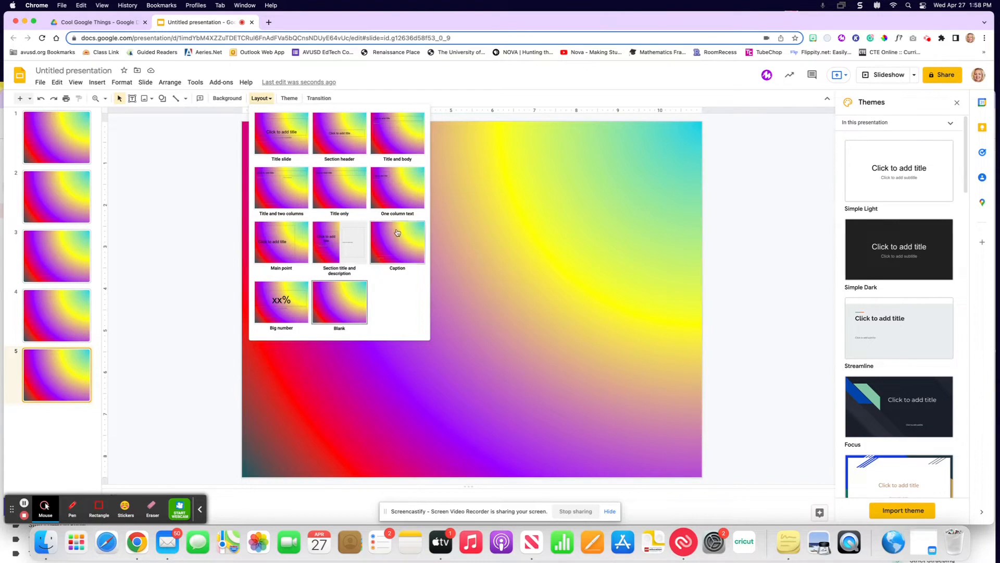
left_click(130, 153)
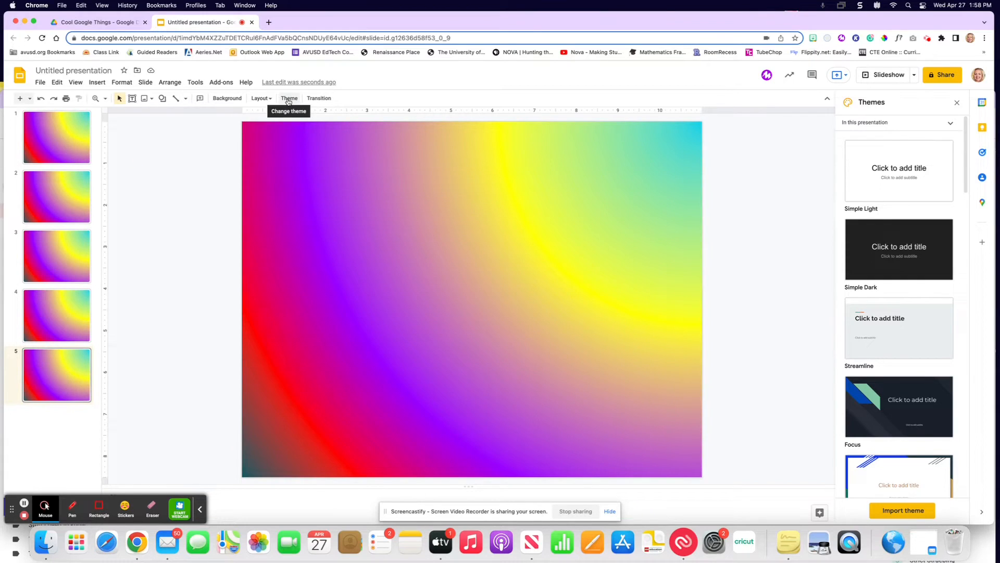
left_click(957, 102)
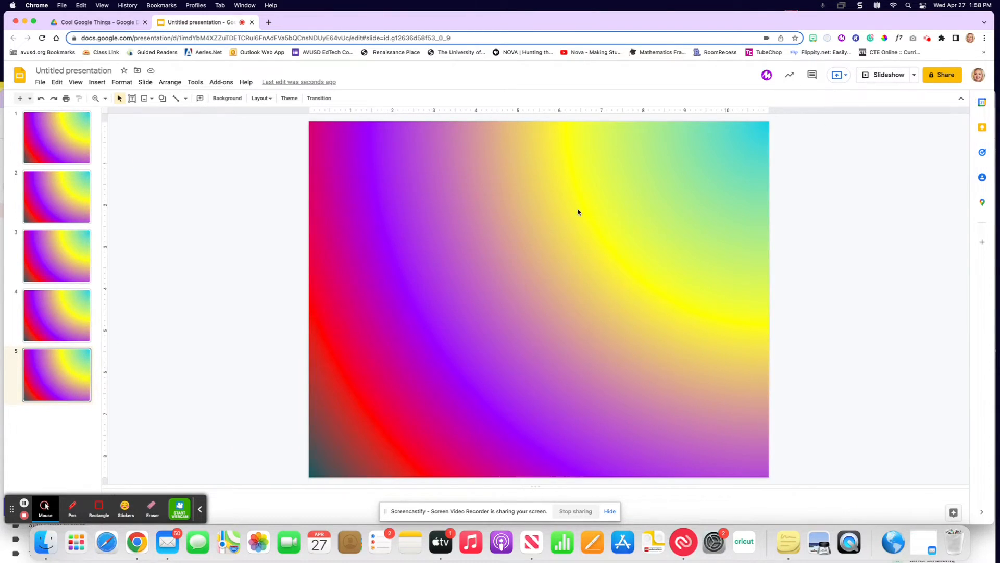
- Browse the presentation themes and apply the Spearmint theme to all slides
left_click(290, 98)
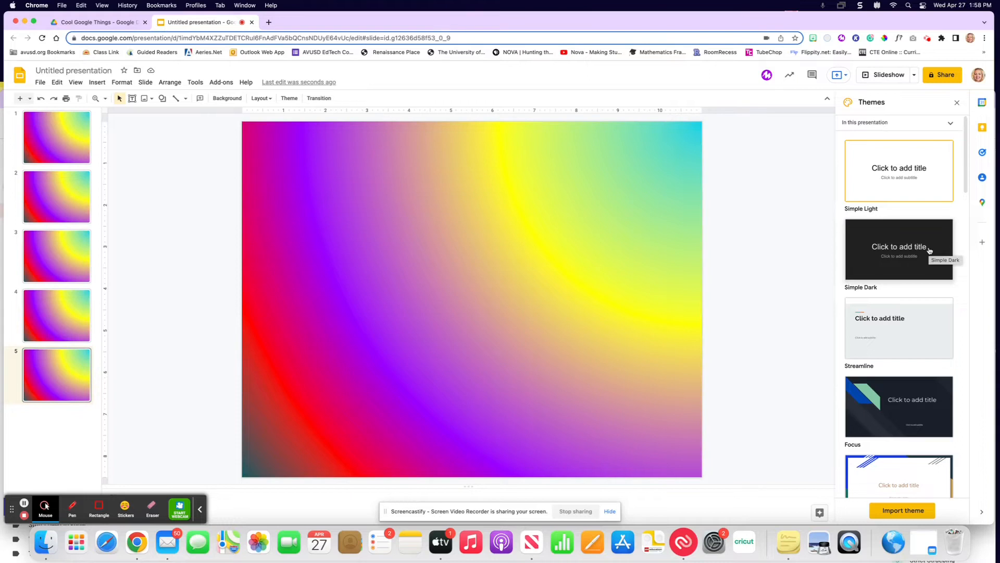
scroll(933, 244, "down", 8)
scroll(929, 250, "down", 9)
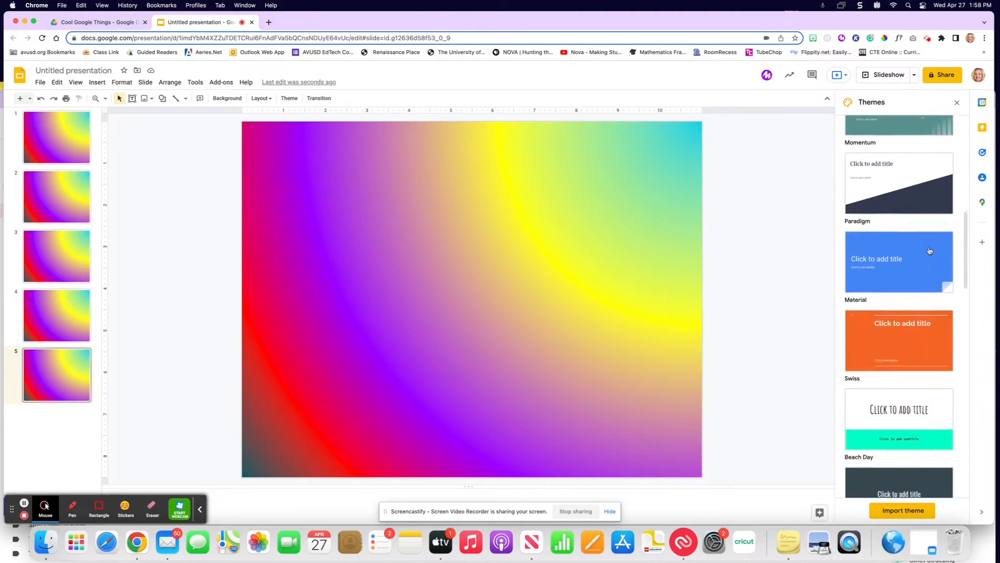
scroll(929, 250, "down", 3)
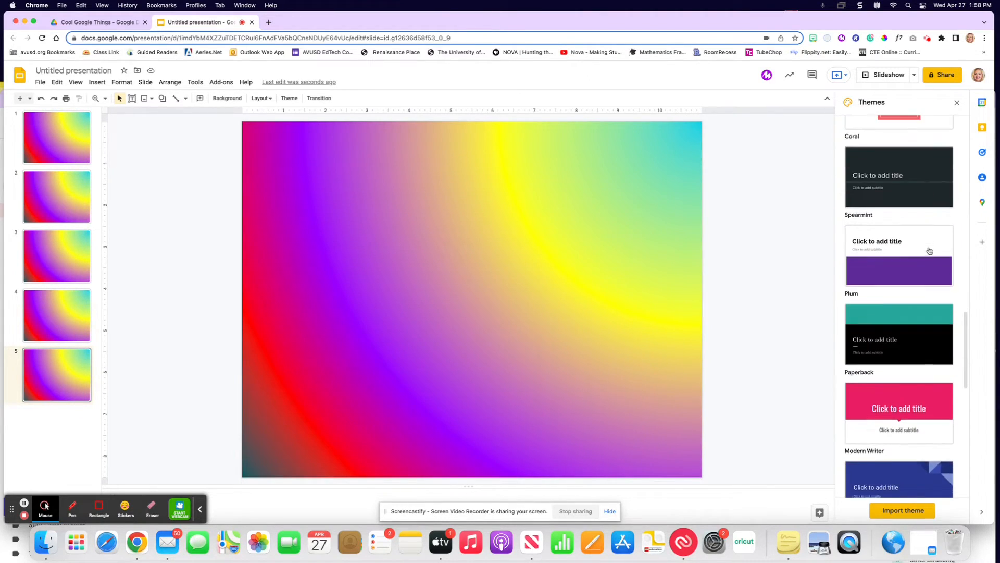
left_click(885, 240)
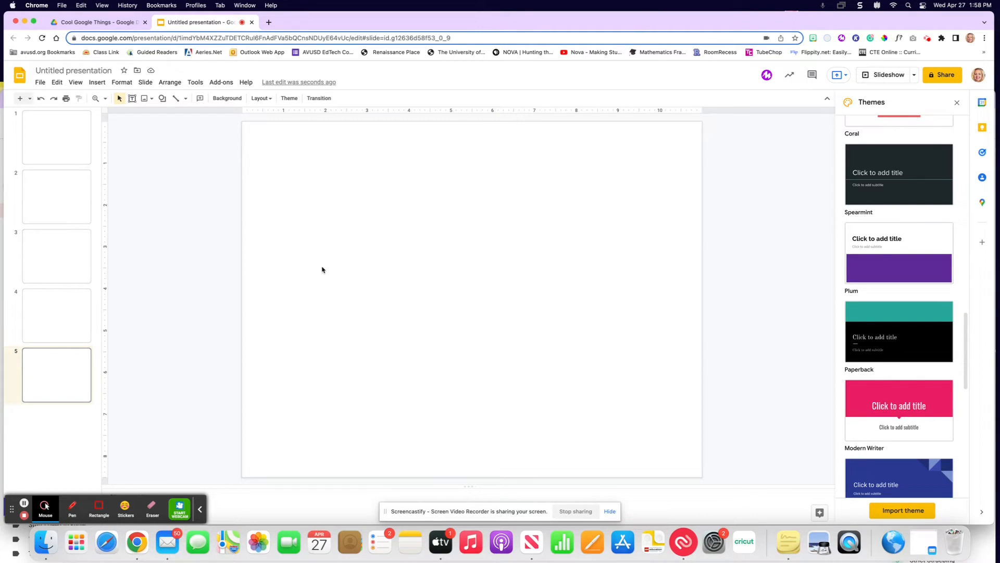
left_click(869, 184)
- Examine the new-slide layouts offered by the Spearmint theme and look through further themes such as Geometric and Pop
left_click(30, 100)
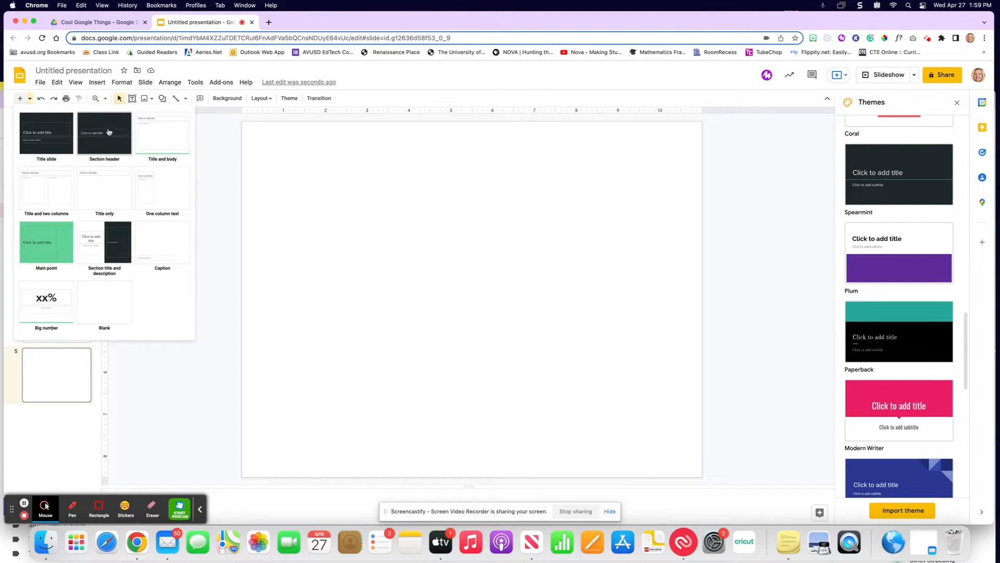
left_click(29, 101)
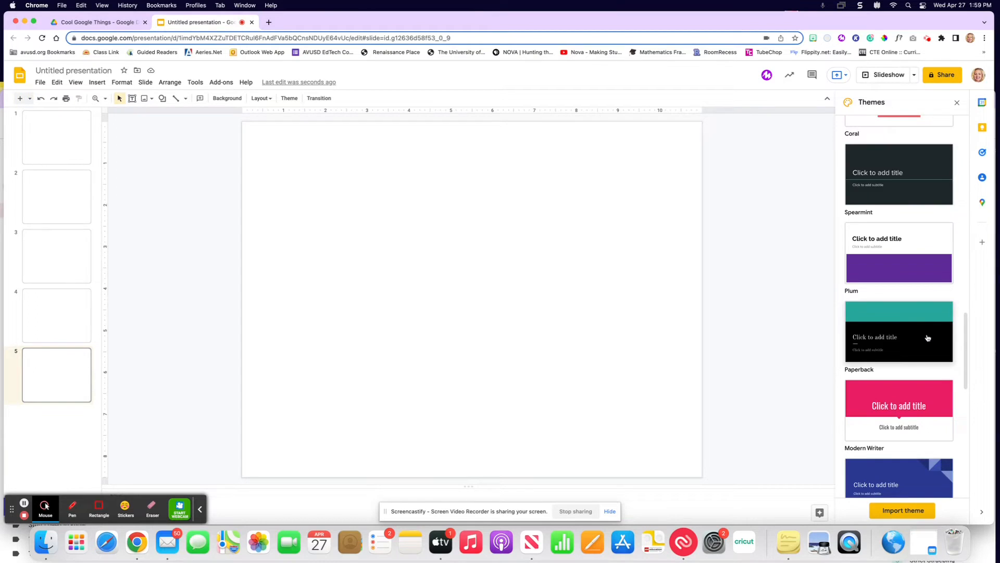
scroll(924, 336, "down", 5)
scroll(923, 334, "down", 1)
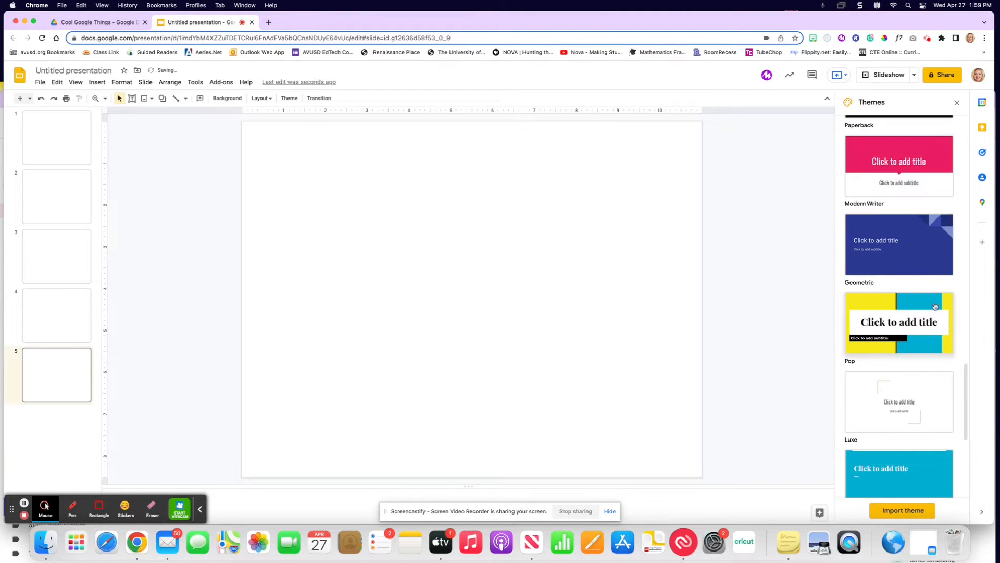
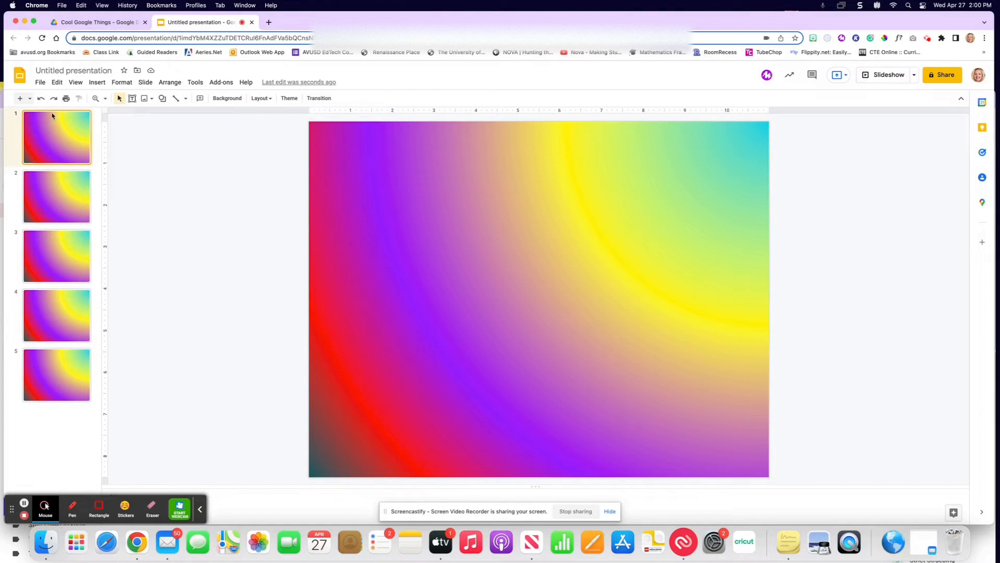
- Set slide 1's transition to Gallery at medium speed and apply it to all slides
left_click(321, 100)
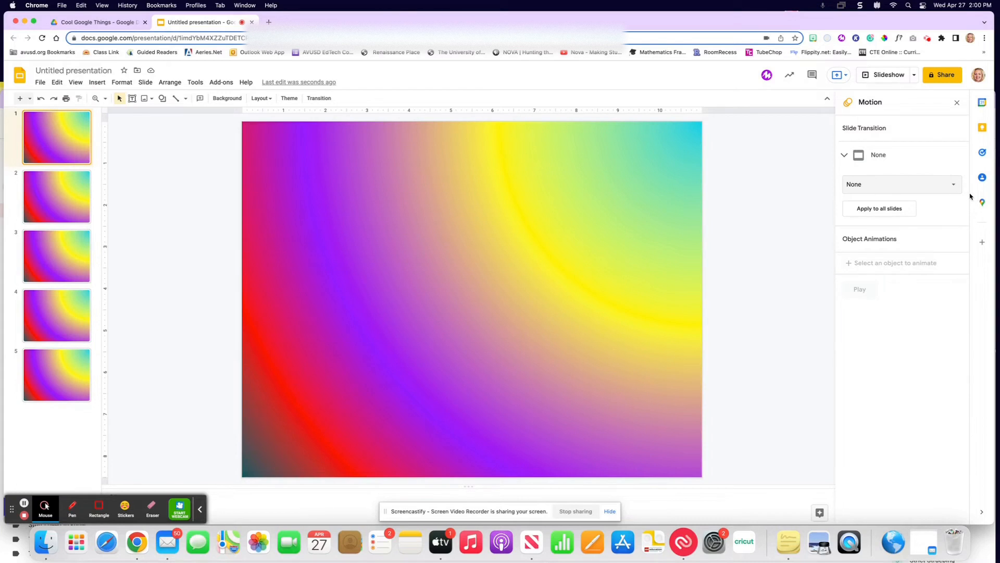
left_click(955, 186)
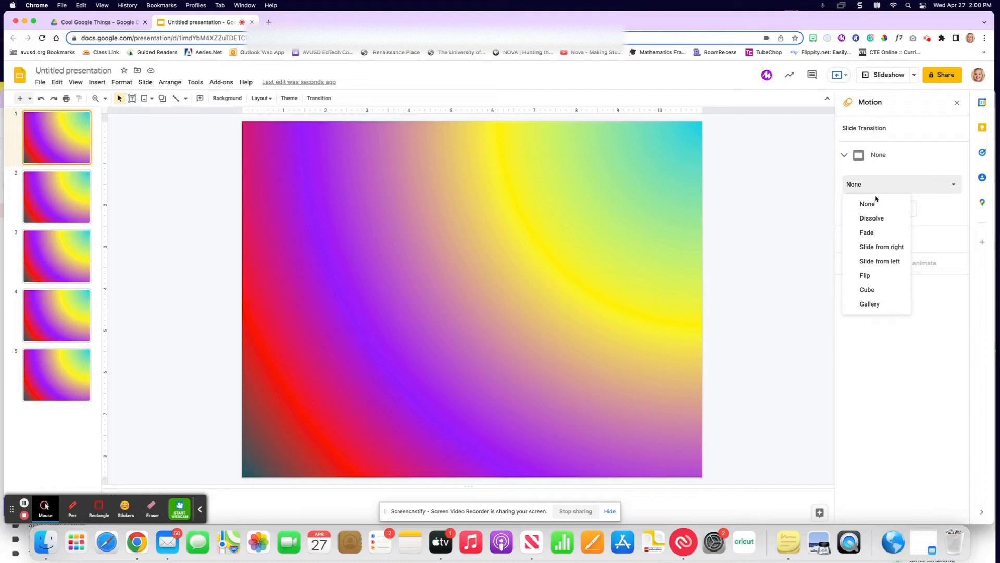
left_click(869, 303)
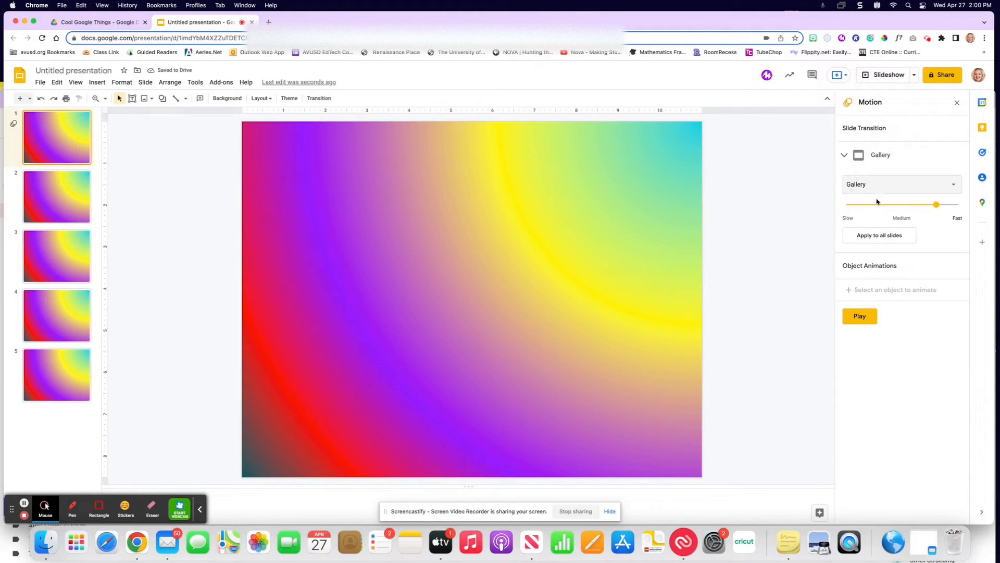
mouse_move(938, 206)
left_mouse_down()
mouse_move(873, 205)
mouse_move(924, 207)
left_mouse_up()
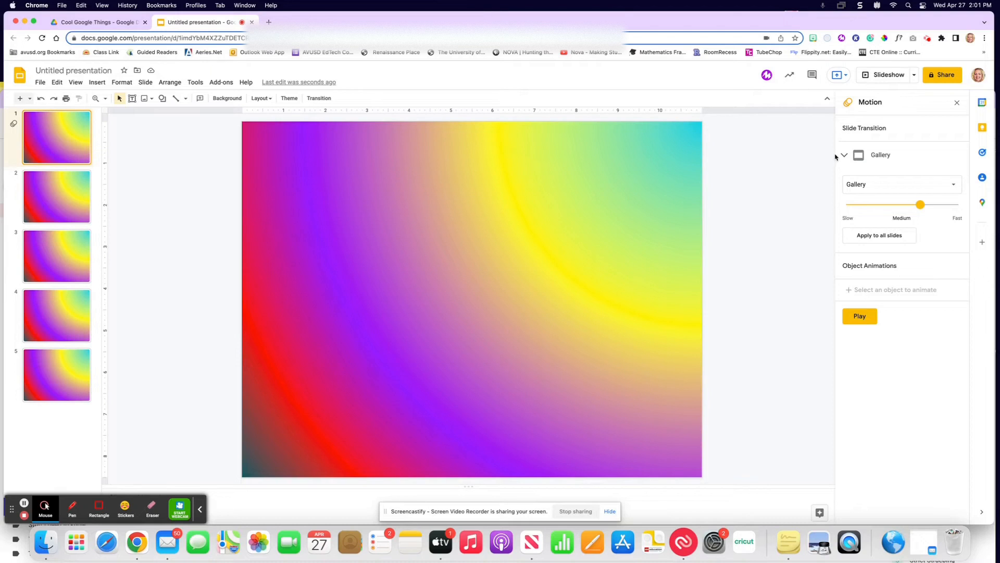
left_click(883, 238)
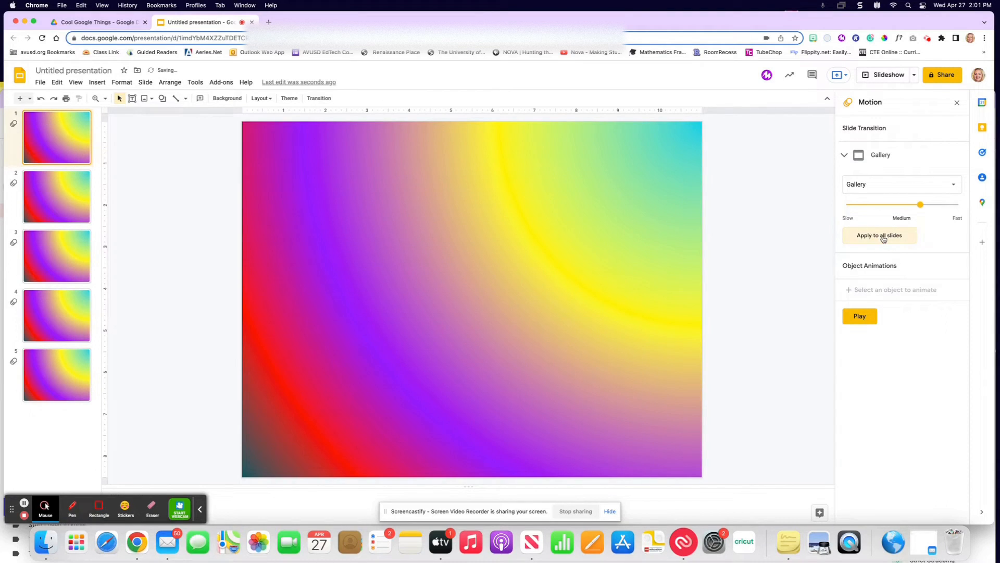
- Preview the Gallery transition from slide 1, collapse and expand its settings, and stop the preview
left_click(859, 319)
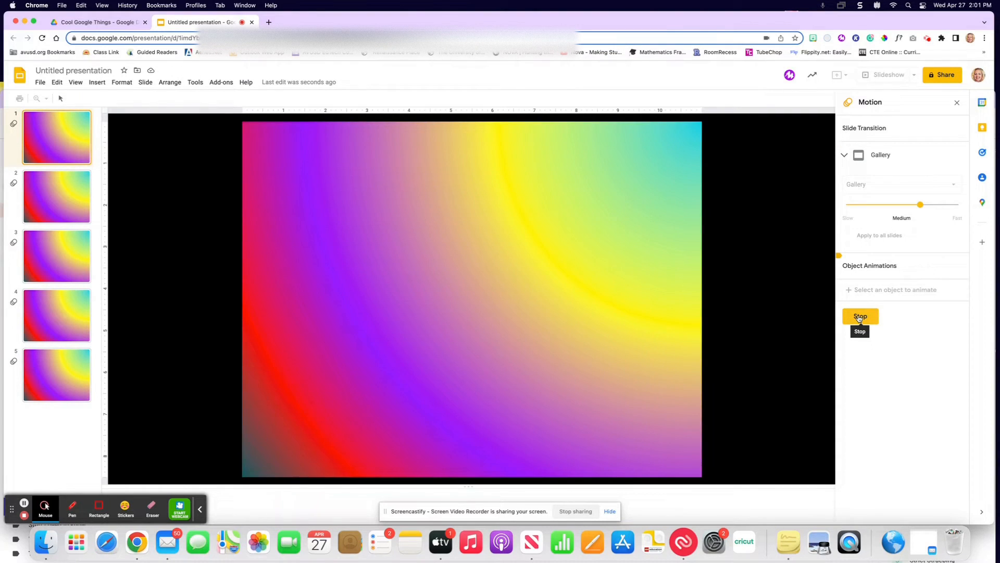
left_click(884, 156)
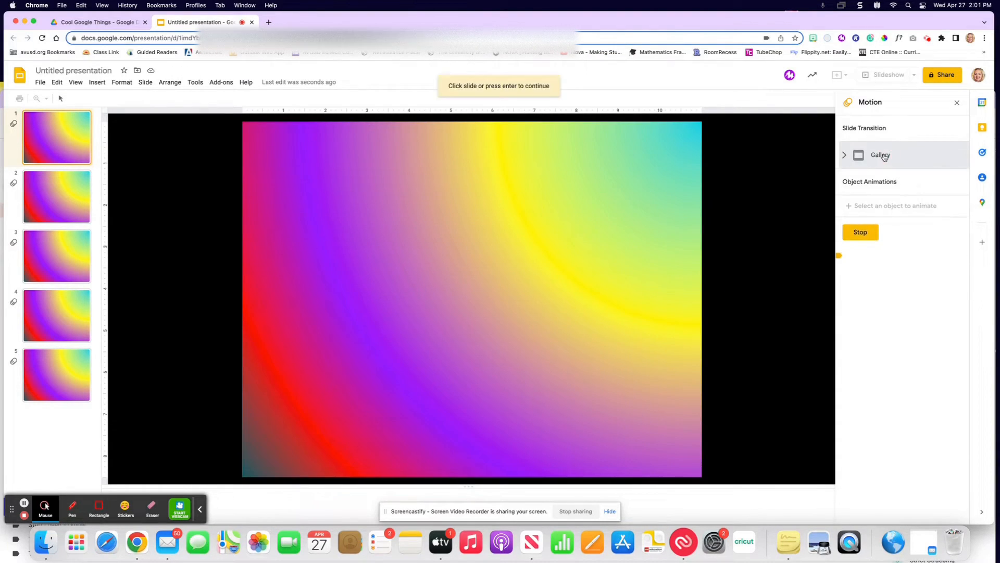
left_click(884, 155)
left_click(884, 156)
left_click(884, 156)
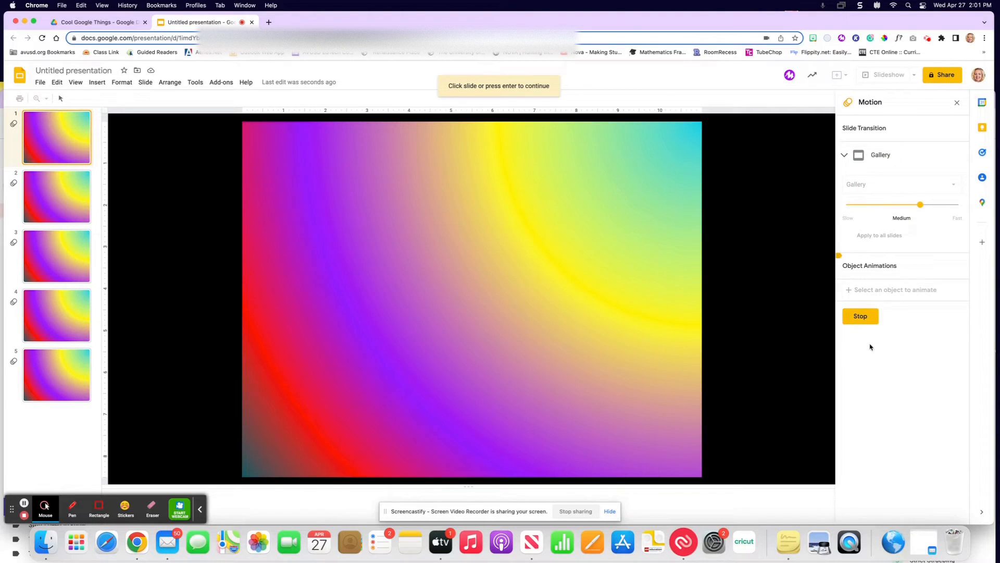
left_click(861, 316)
- Change slide 1's transition to Cube and start its preview
left_click(882, 186)
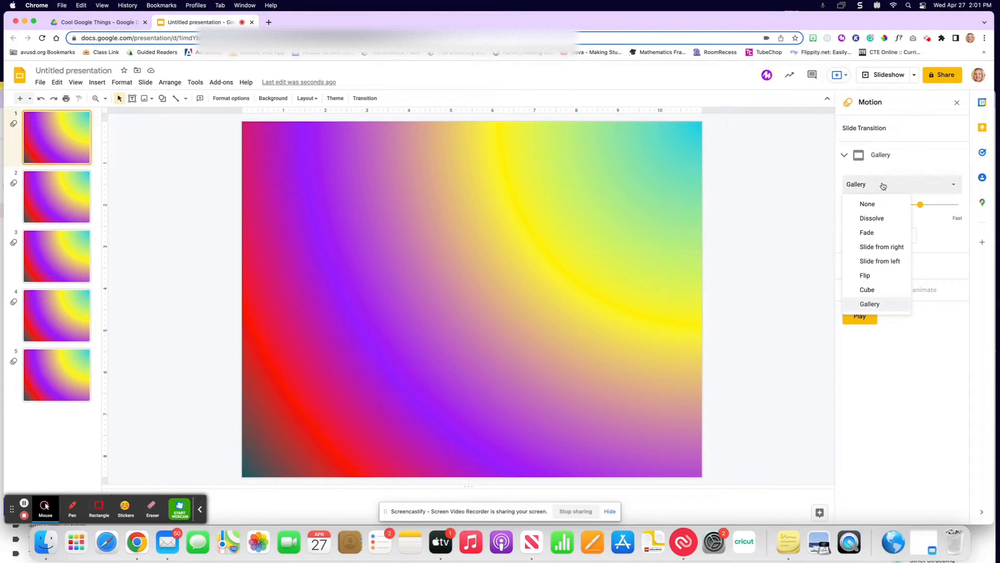
left_click(869, 289)
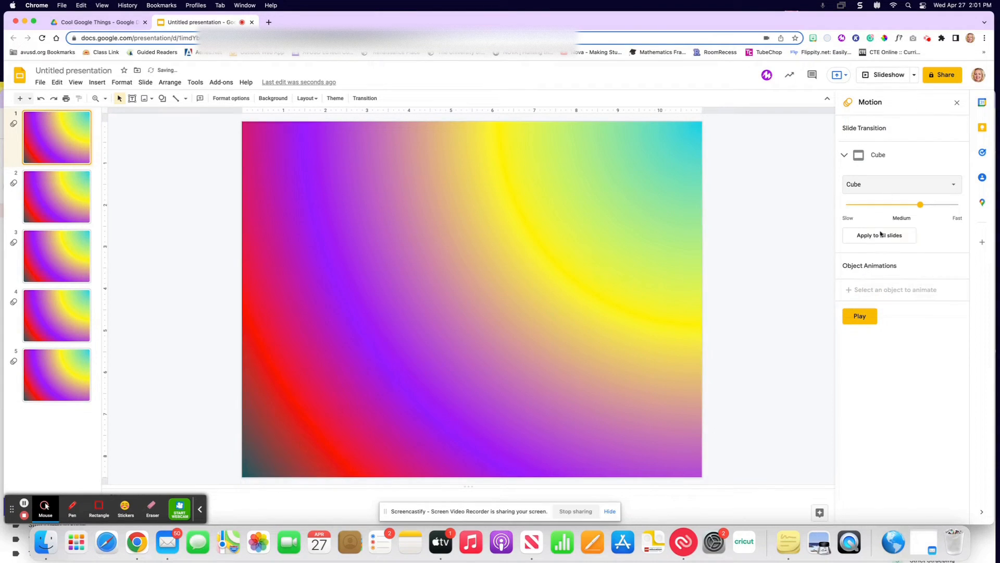
left_click(862, 320)
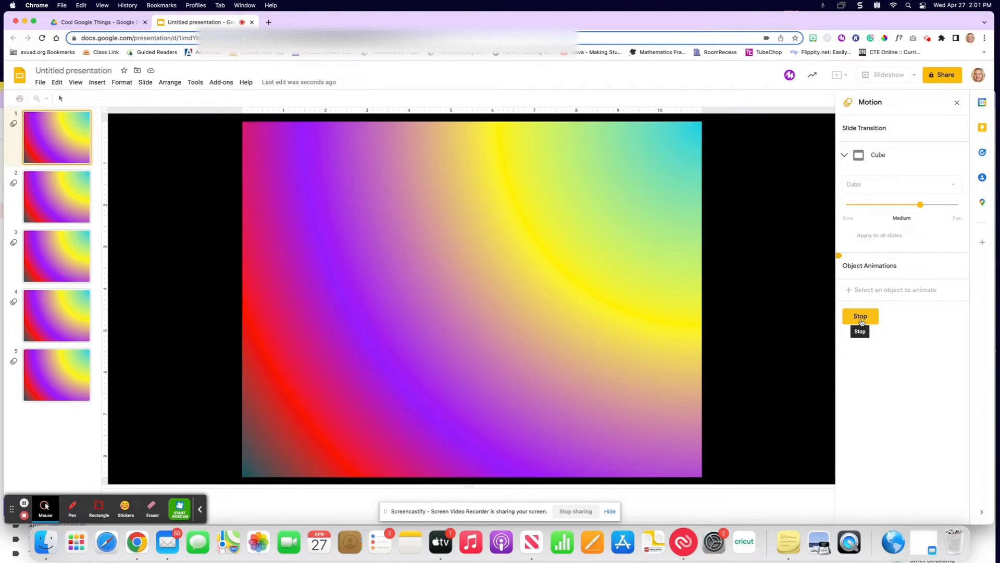
- Stop the running preview, apply the Cube transition to all slides, and preview it from slide 1
left_click(860, 319)
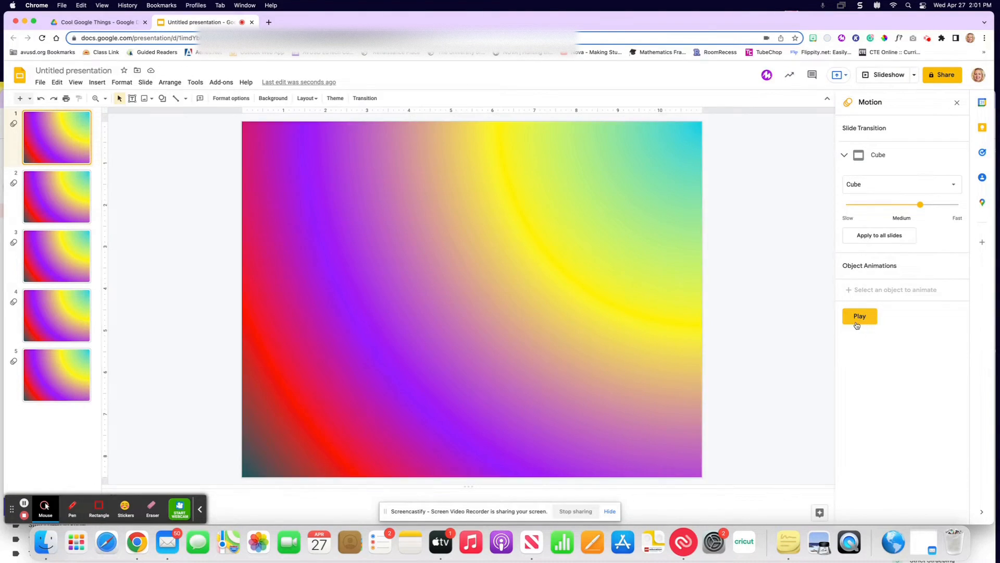
left_click(860, 186)
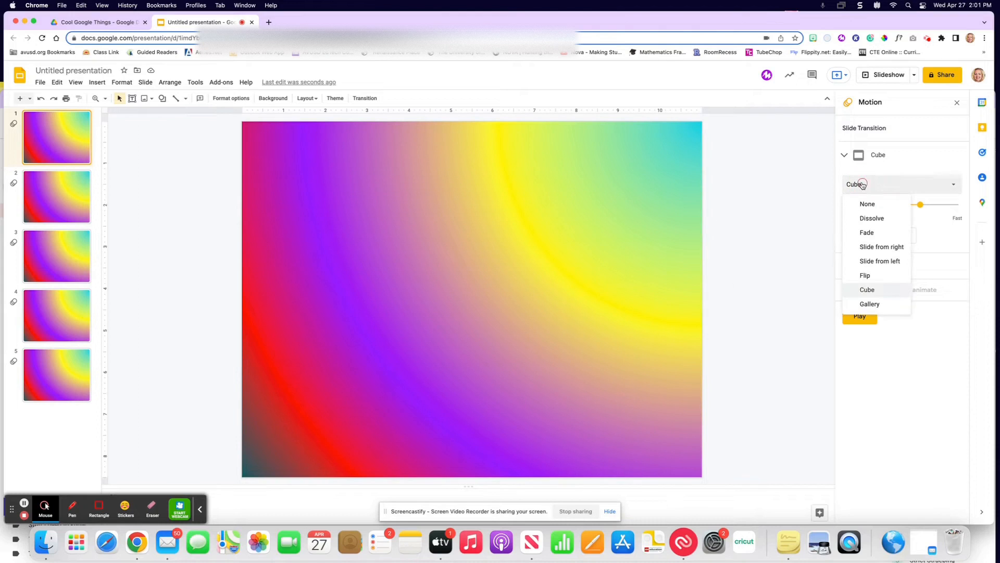
left_click(895, 347)
left_click(872, 235)
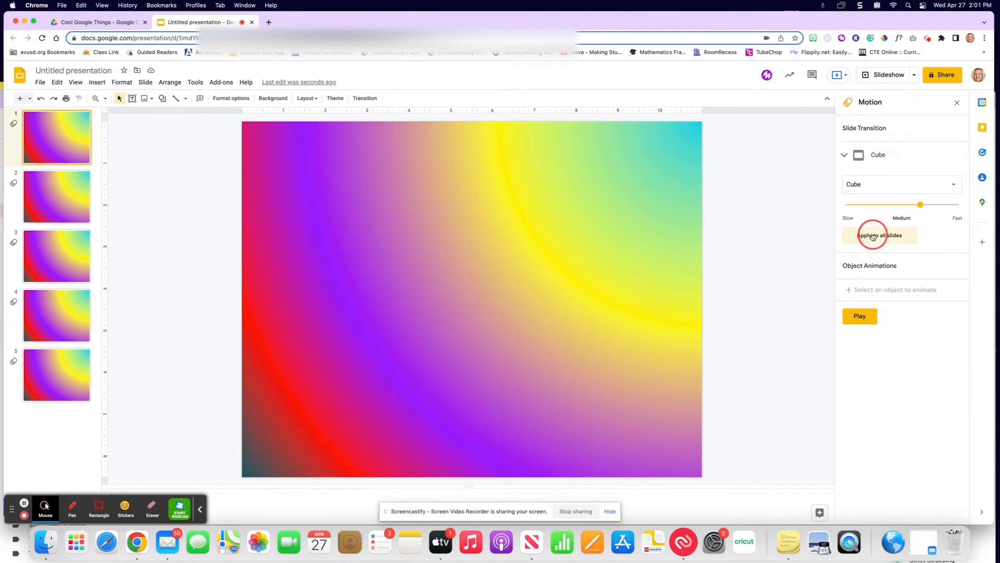
left_click(868, 322)
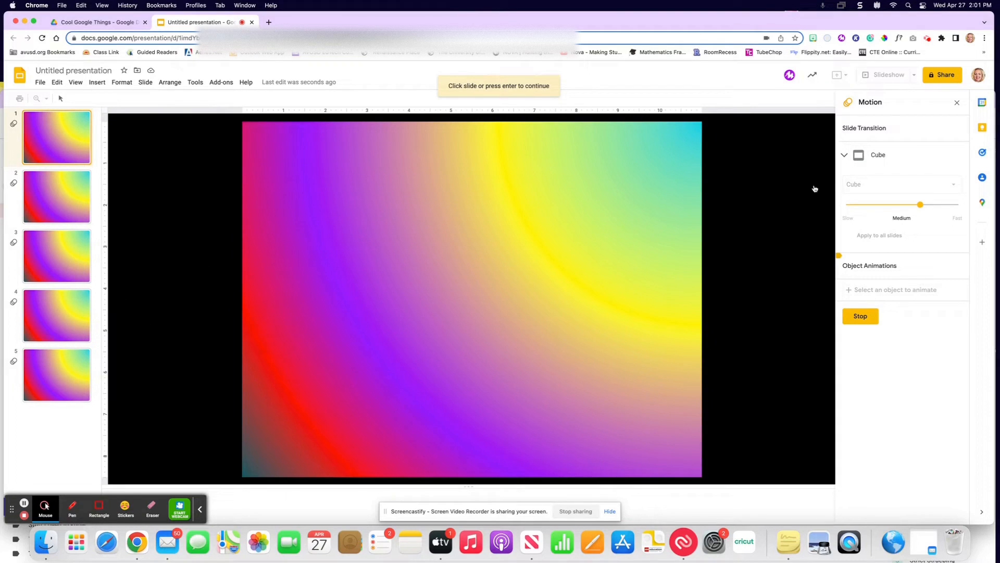
left_click(957, 104)
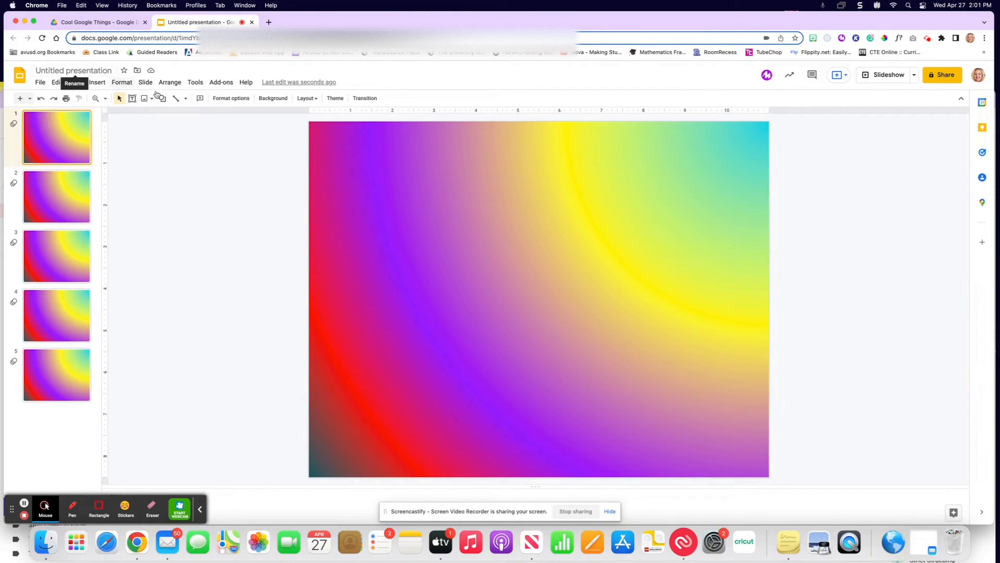
left_click(97, 83)
mouse_move(97, 97)
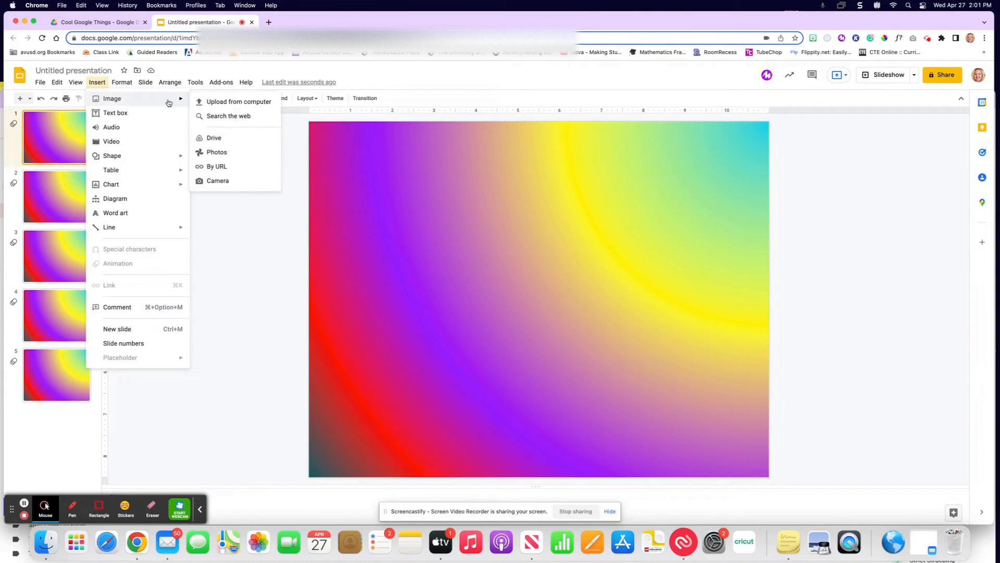
left_click(229, 242)
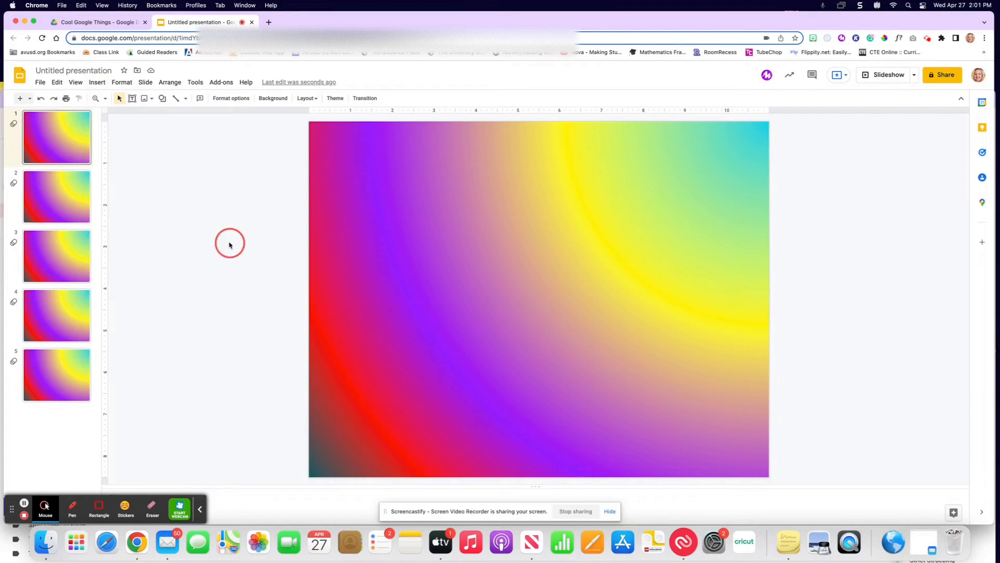
- Search the web for "dog.png" images to insert on slide 1
left_click(154, 100)
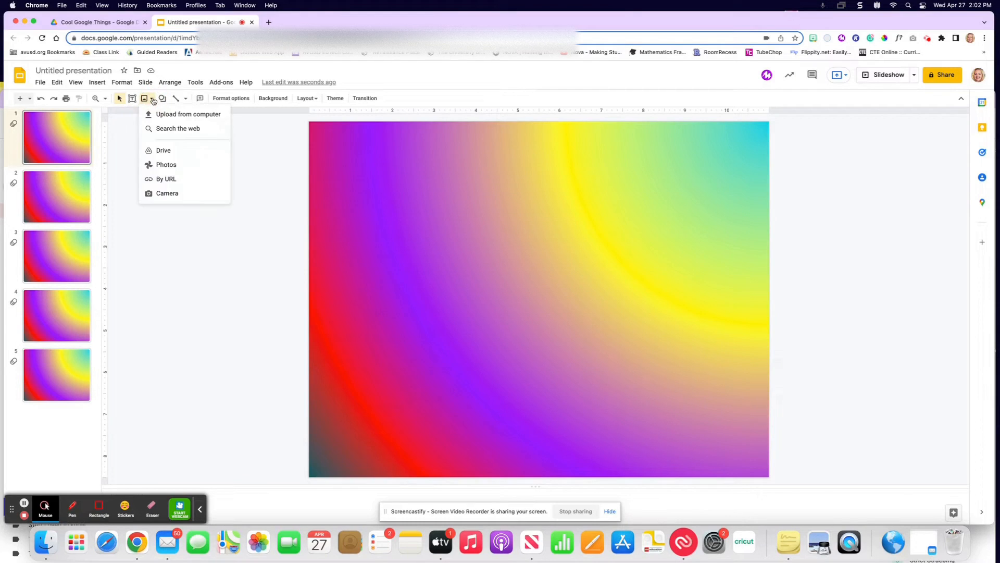
left_click(159, 129)
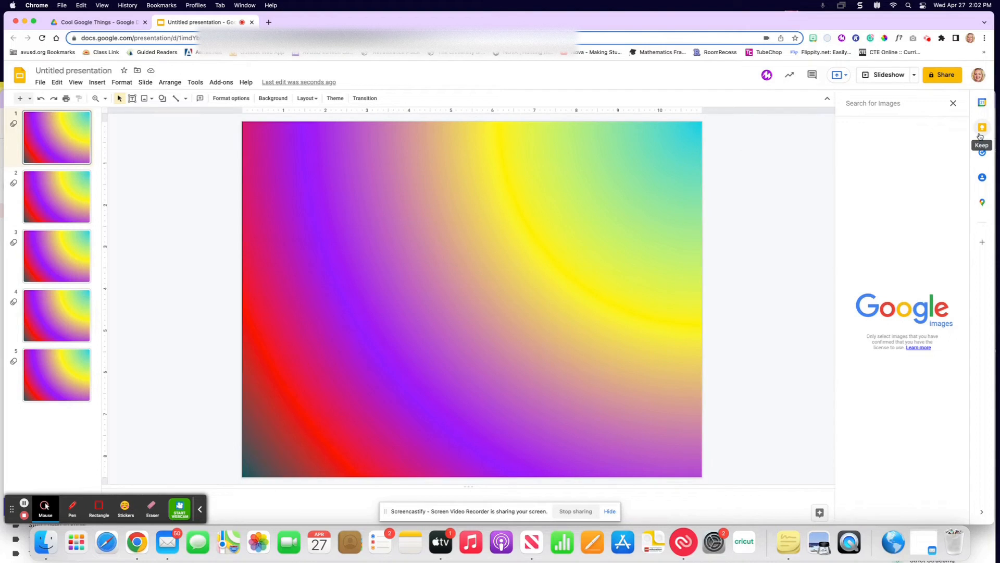
type("do")
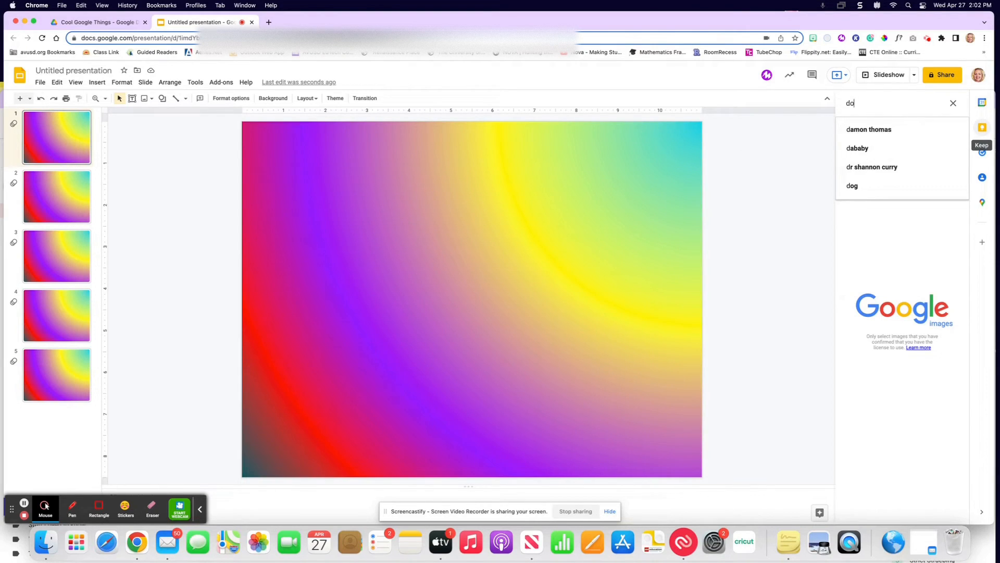
type("g.png")
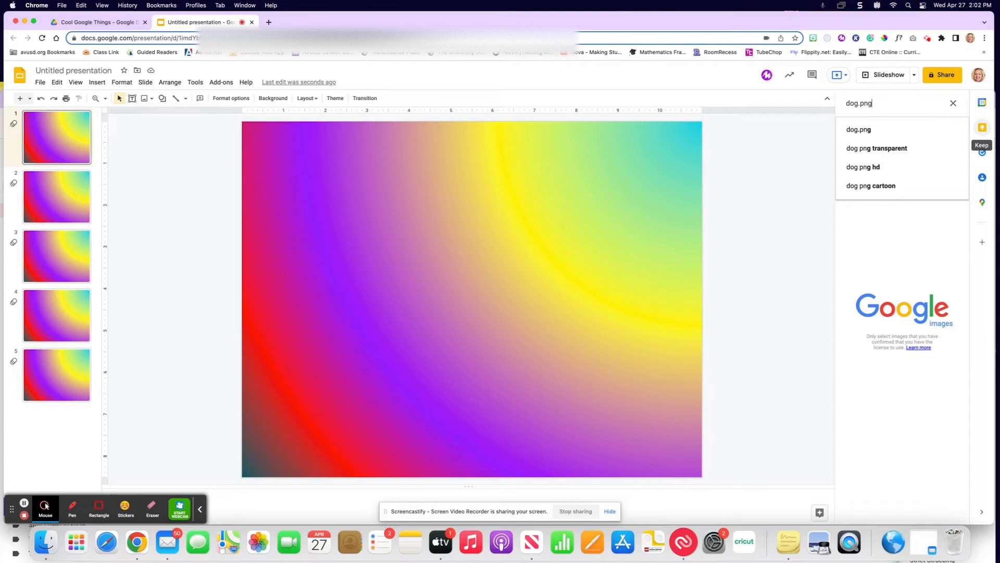
left_click(898, 133)
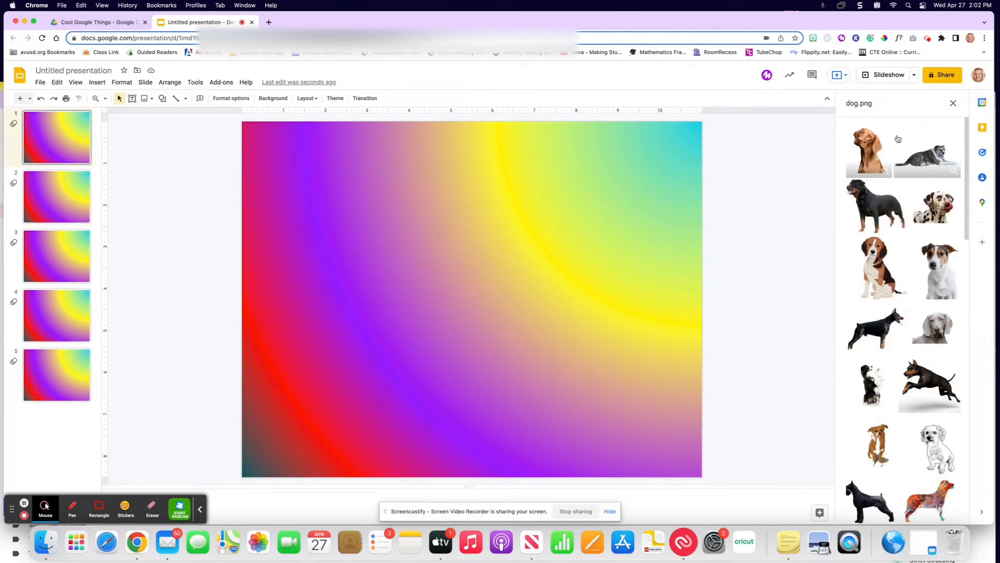
- Insert the round white cartoon dog and the black dog silhouette on an orange circle onto slide 1, and delete both images
scroll(919, 288, "down", 10)
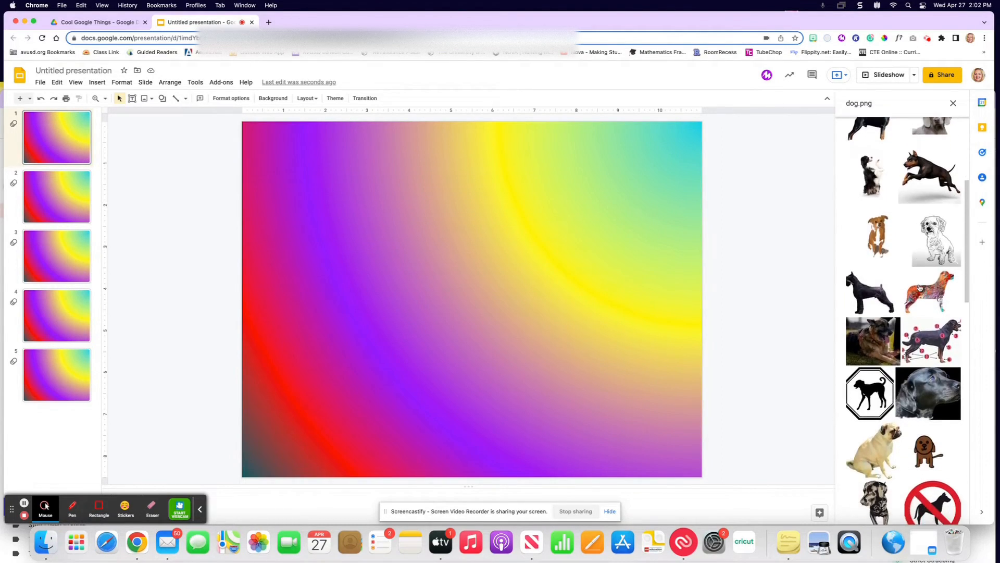
scroll(920, 288, "down", 5)
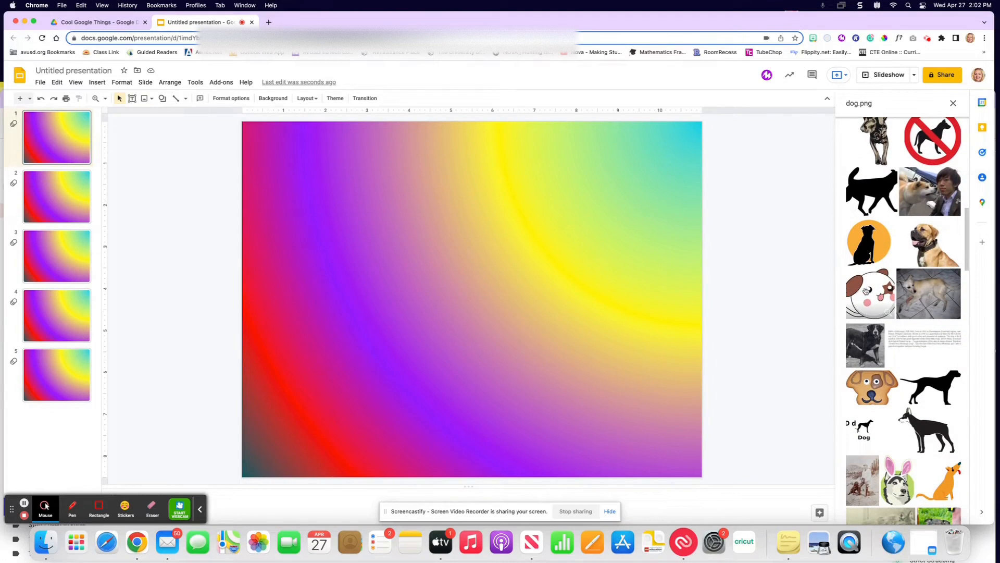
left_click(867, 290)
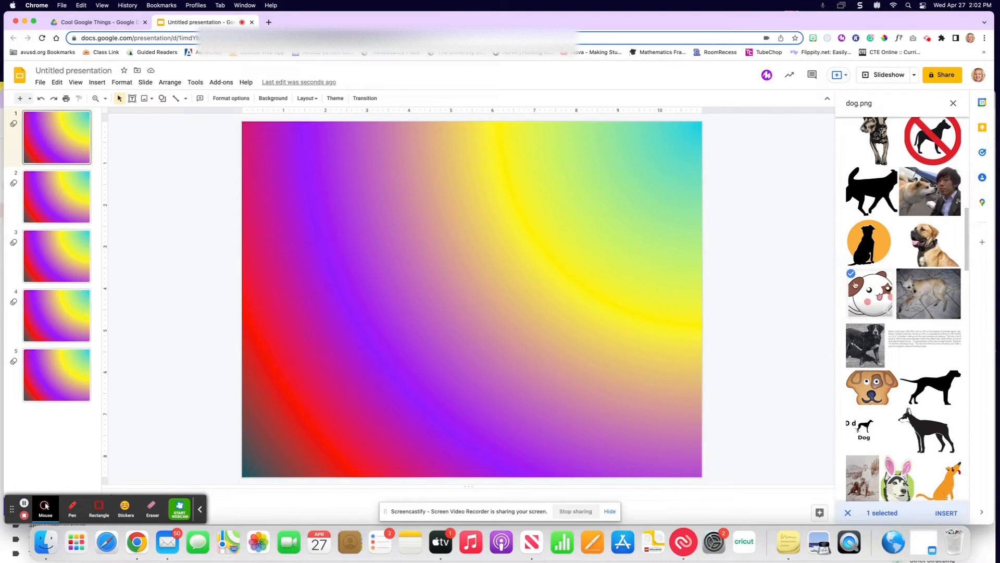
left_click(876, 237)
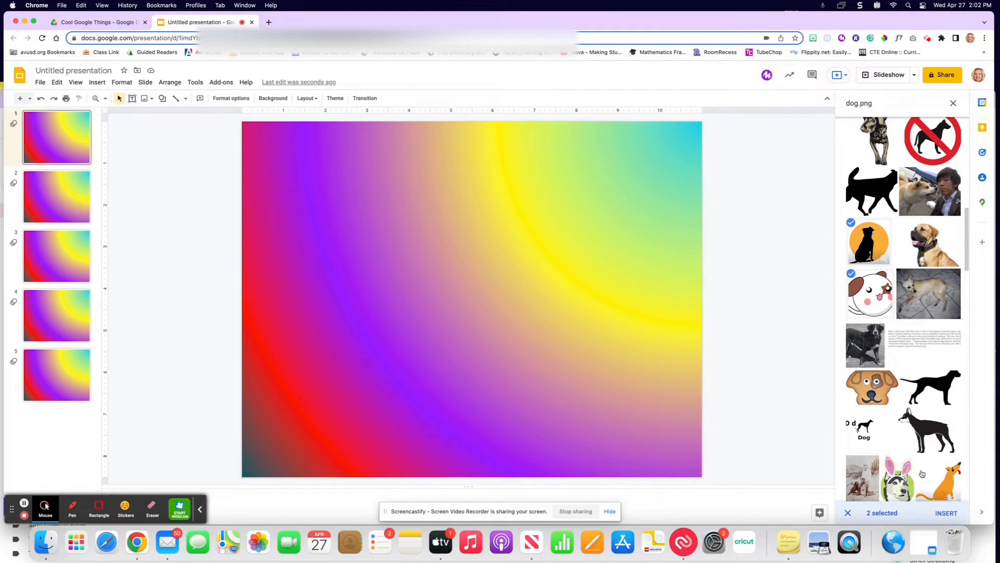
left_click(946, 513)
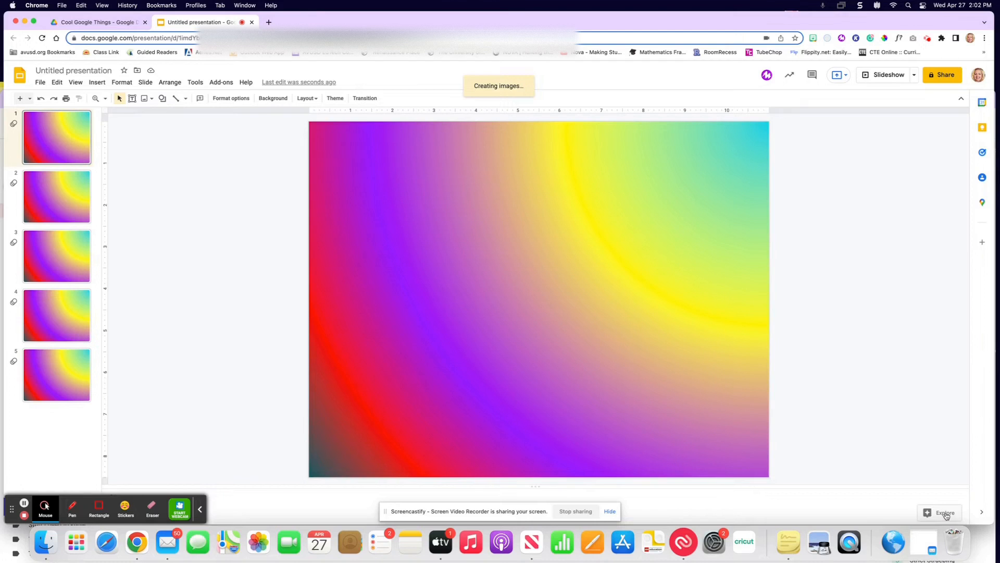
left_click_drag(568, 309, 615, 315)
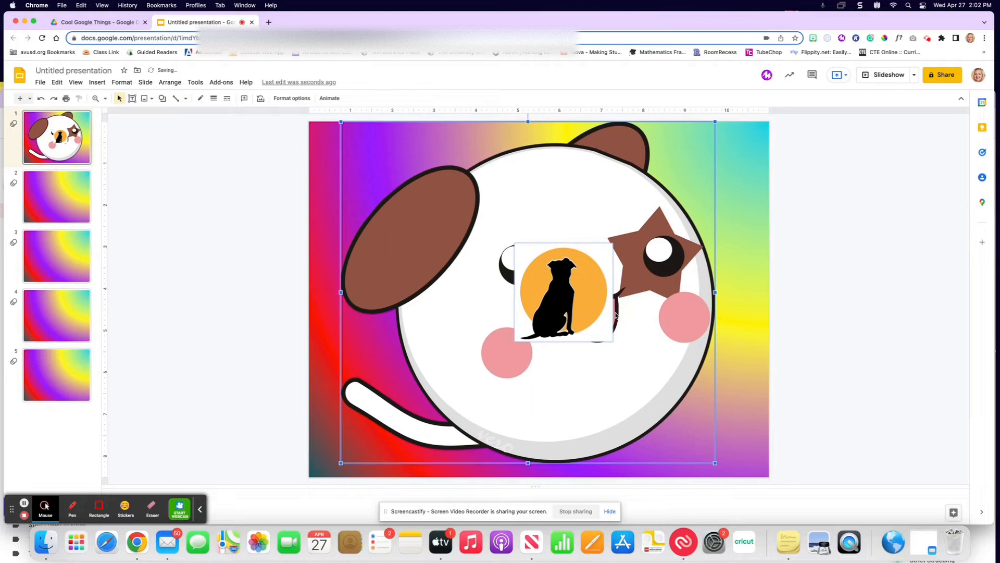
key("BackSpace")
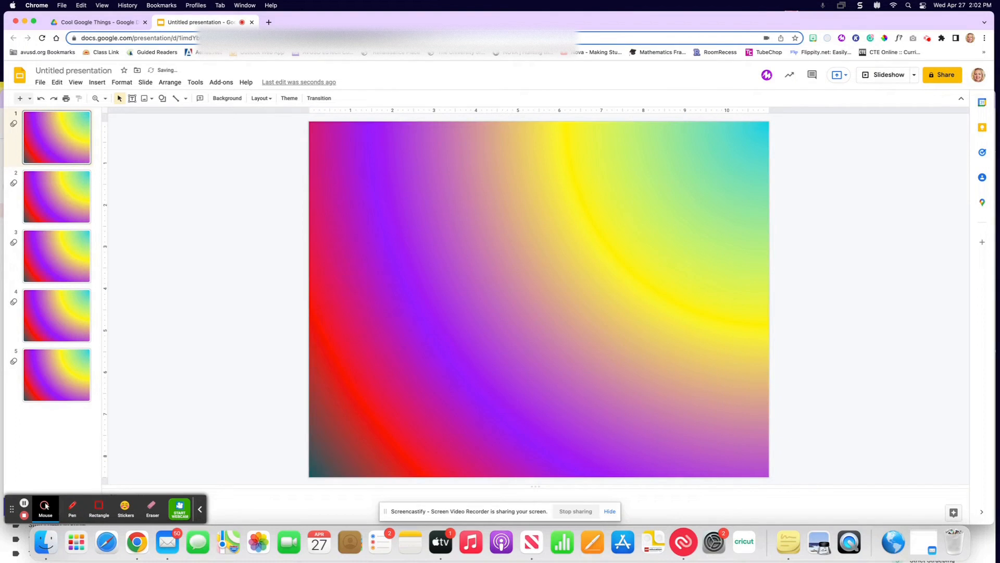
- Insert only the round white cartoon dog from the dog.png web image results onto slide 1
left_click(146, 98)
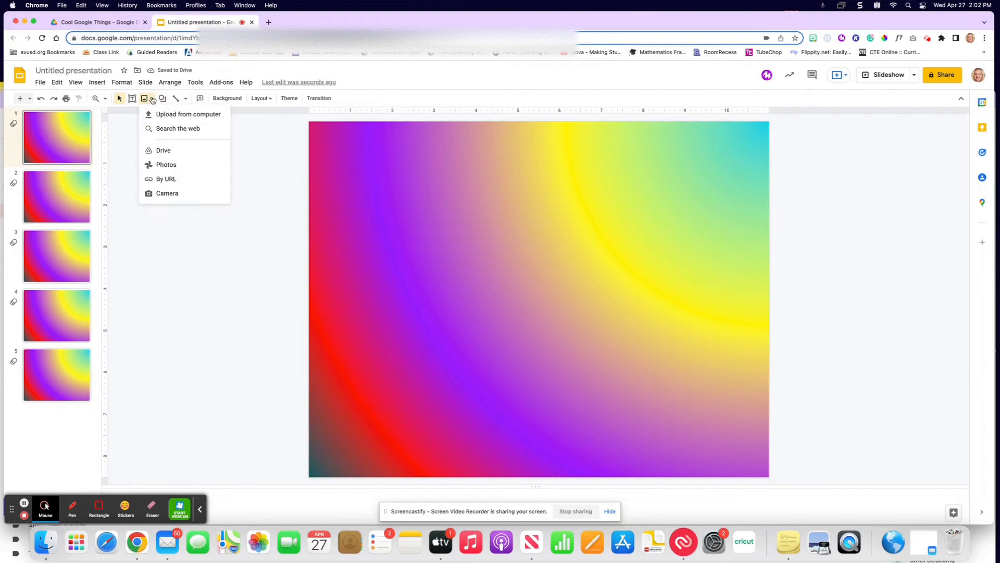
left_click(163, 129)
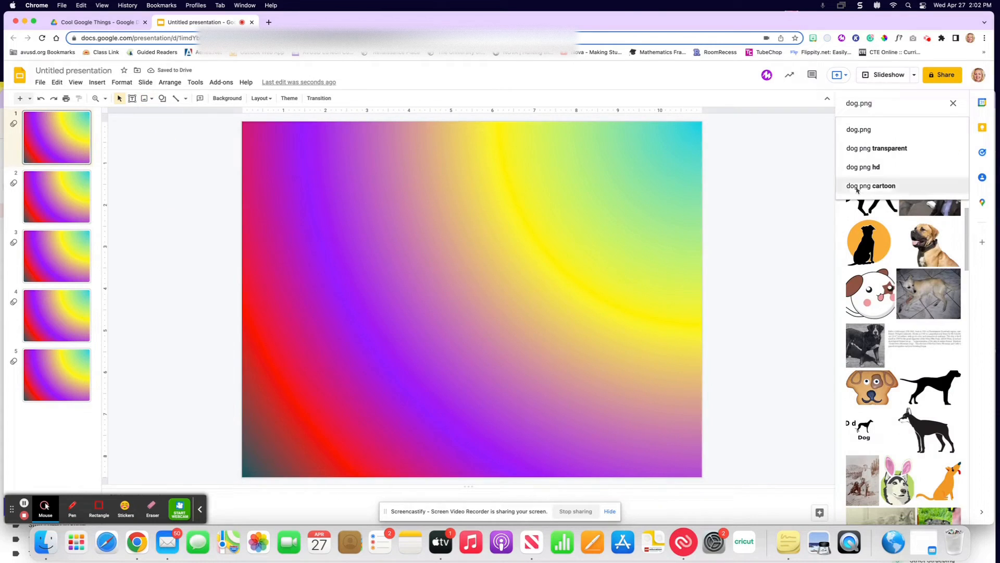
left_click(890, 288)
left_click(882, 290)
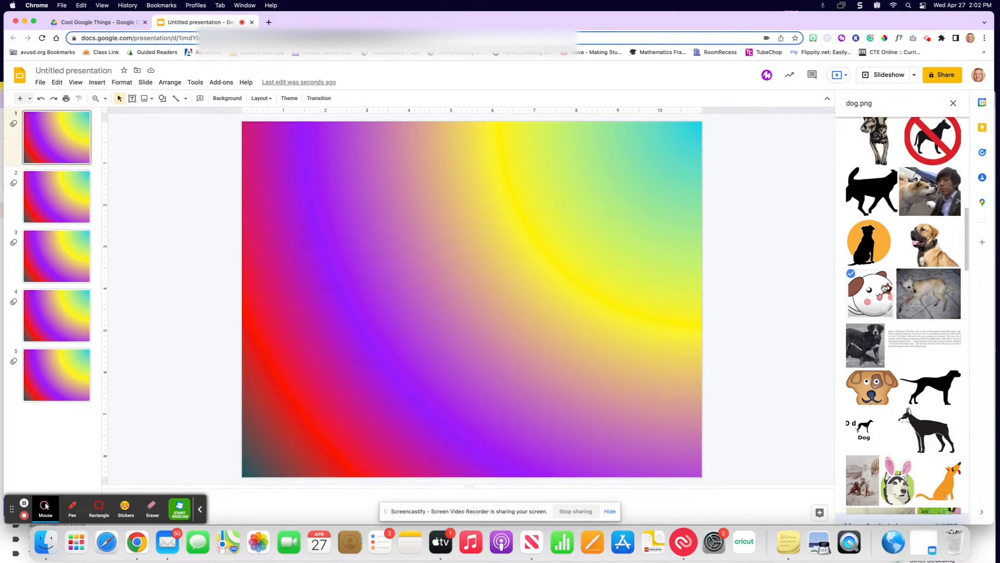
left_click(946, 513)
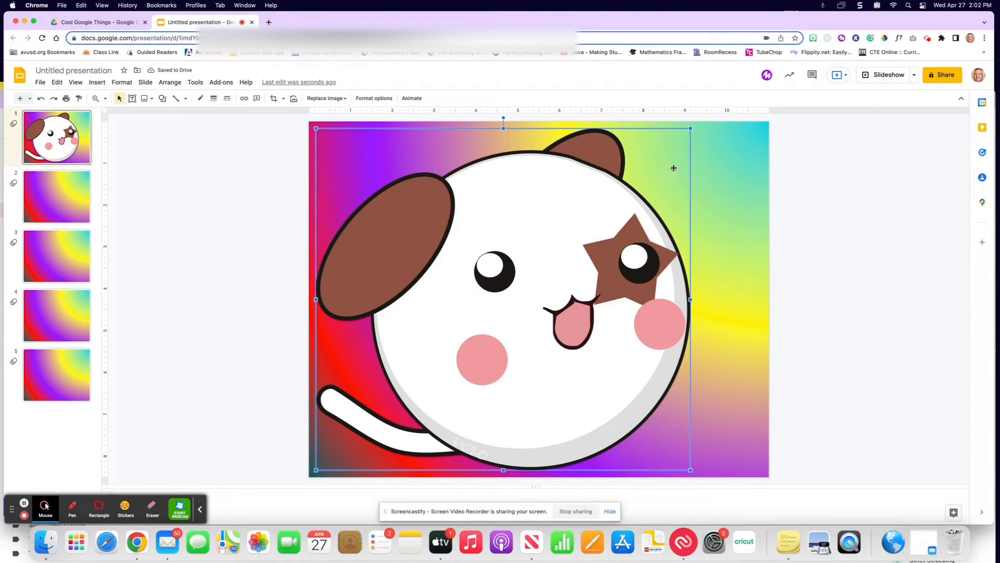
- Shrink the cartoon dog to about 3.7 inches wide and move it to the upper-left area of slide 1
left_click(689, 129)
left_click_drag(689, 129, 472, 328)
left_click_drag(415, 395, 441, 212)
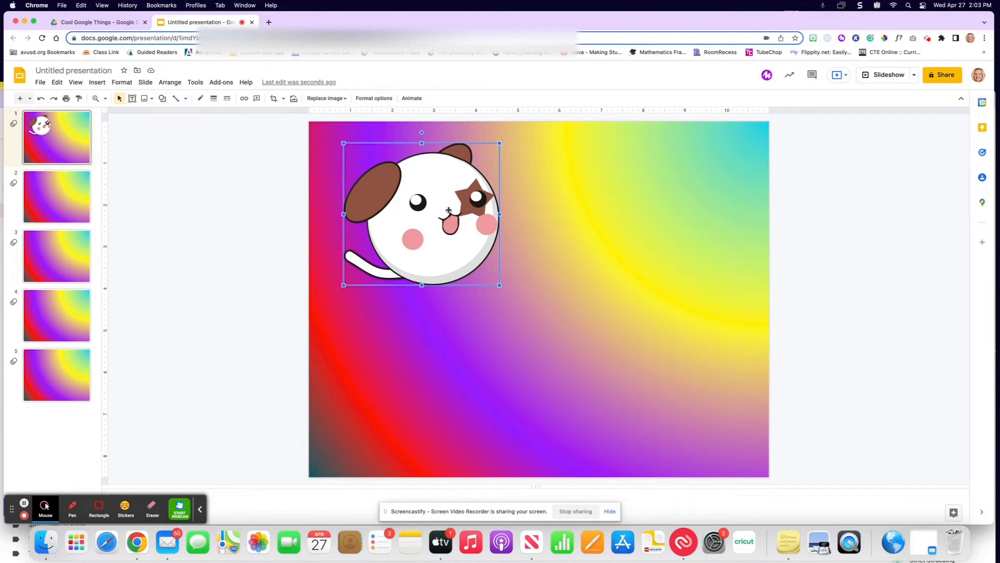
- Copy the cartoon dog from slide 1 and paste it onto slides 2, 3, 4 and 5
left_click(72, 200)
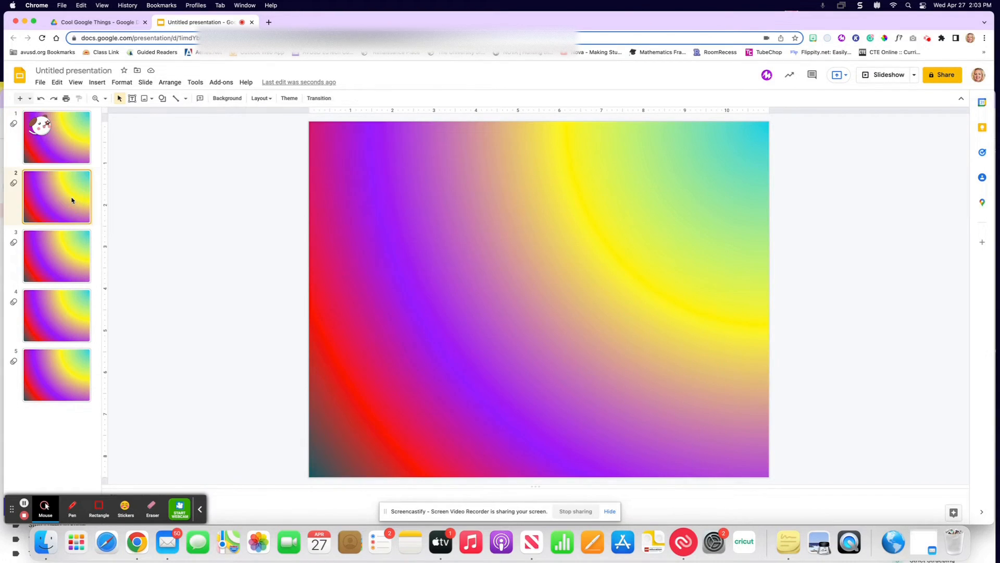
left_click(58, 154)
left_click(53, 191)
key("super+v")
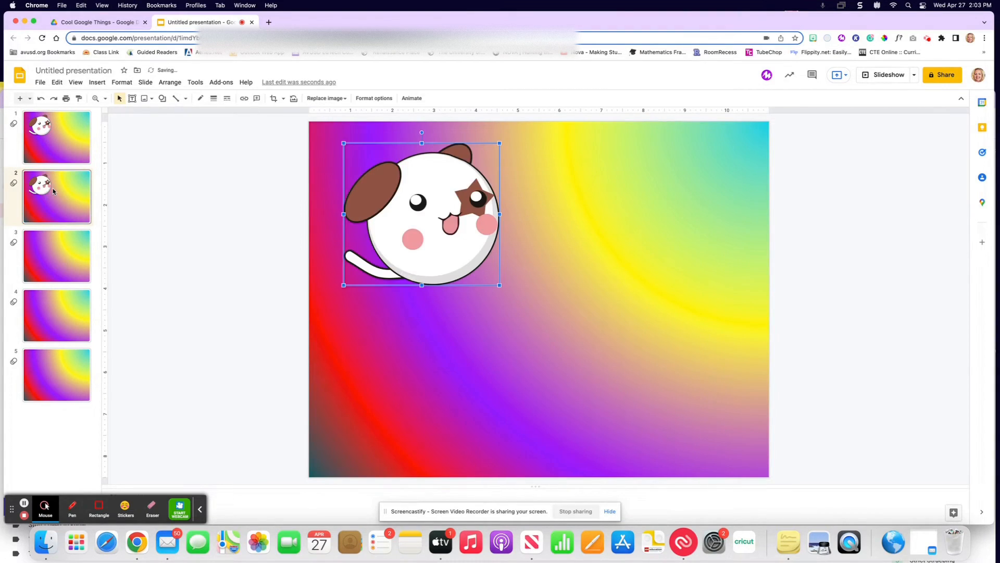
left_click(60, 253)
key("super+v")
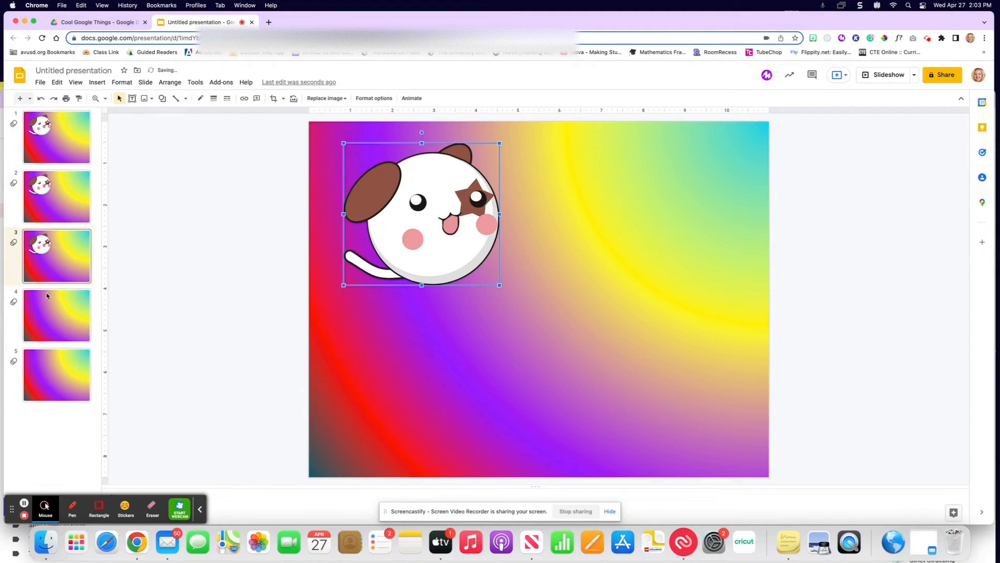
left_click(46, 312)
key("super+v")
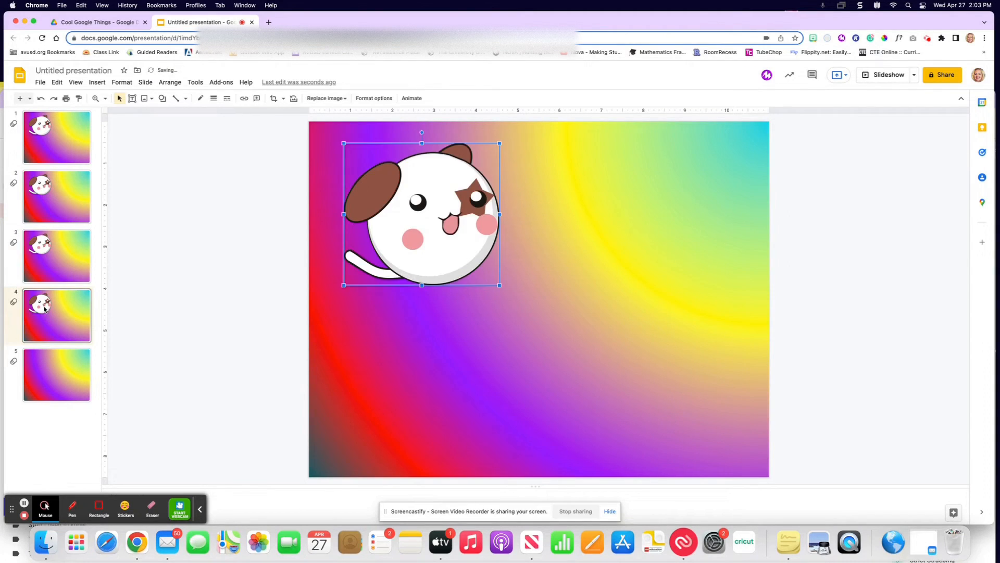
left_click(53, 368)
key("super+v")
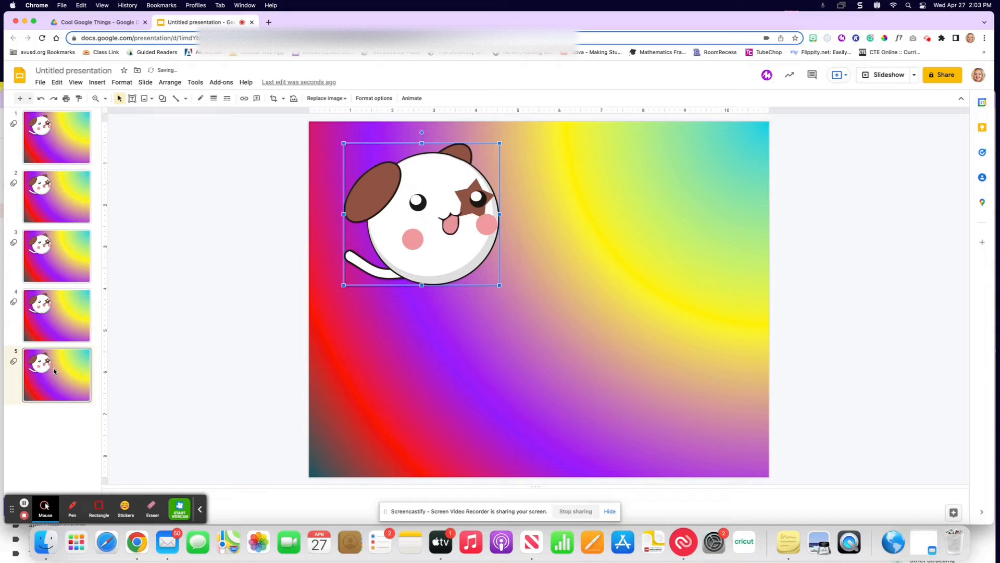
- Add a Fade in (On click) animation to the cartoon dog on slide 1 and expand the slide's Cube transition settings
left_click(62, 141)
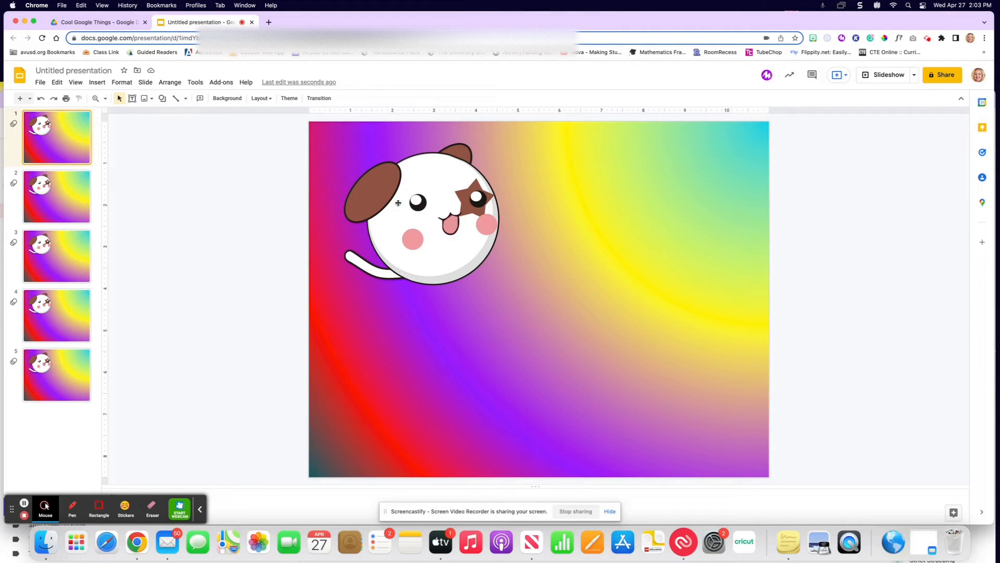
left_click(424, 195)
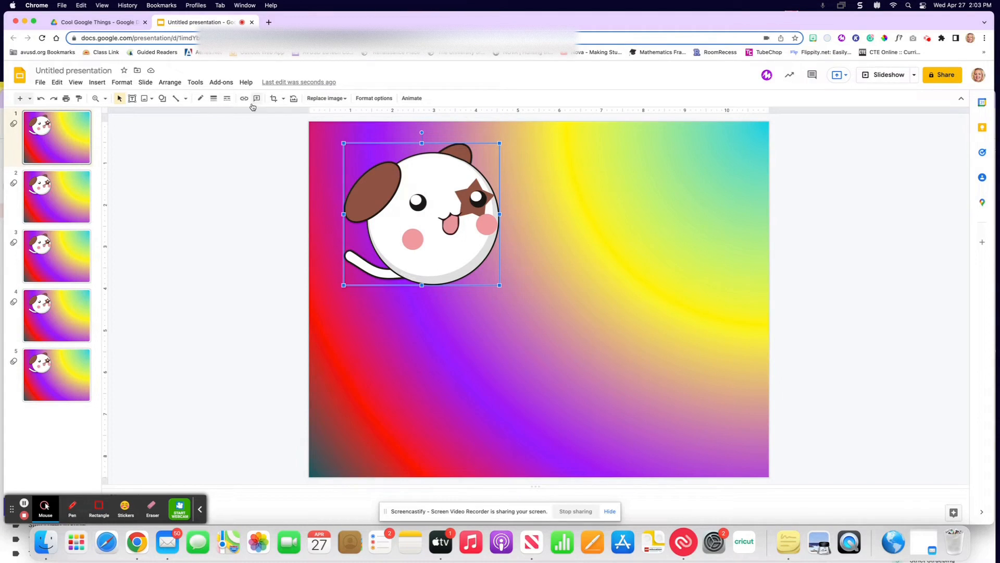
left_click(642, 184)
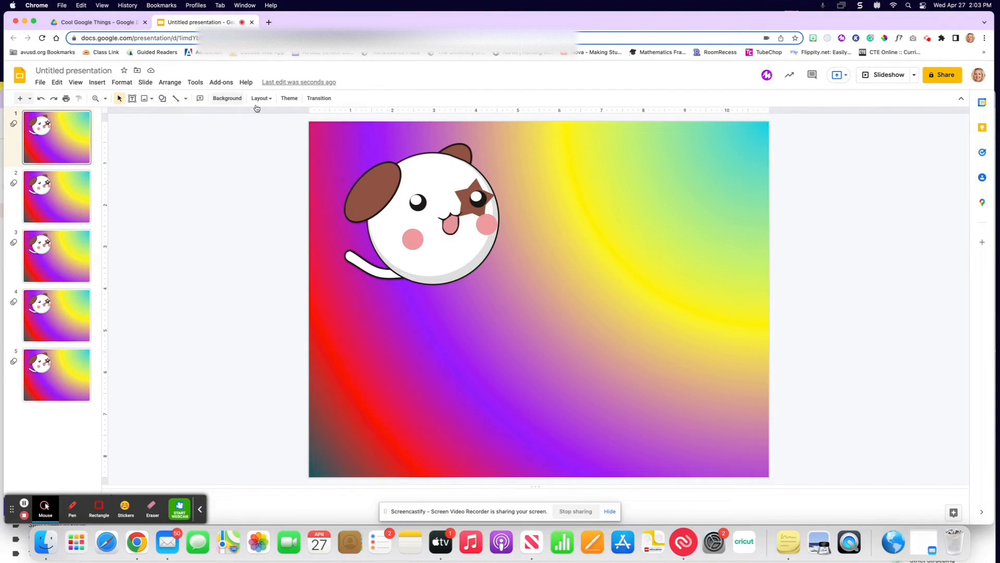
left_click(406, 178)
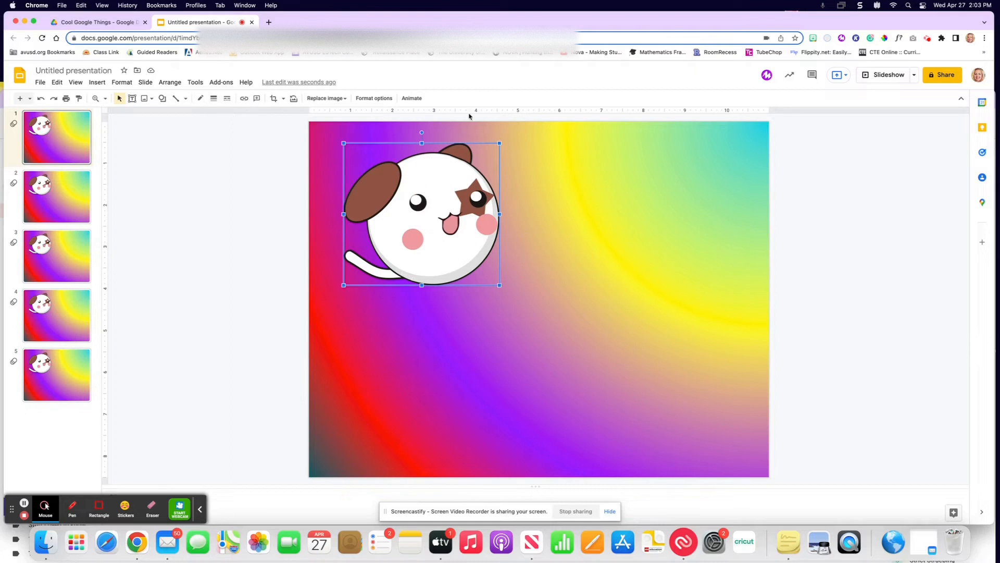
left_click(412, 99)
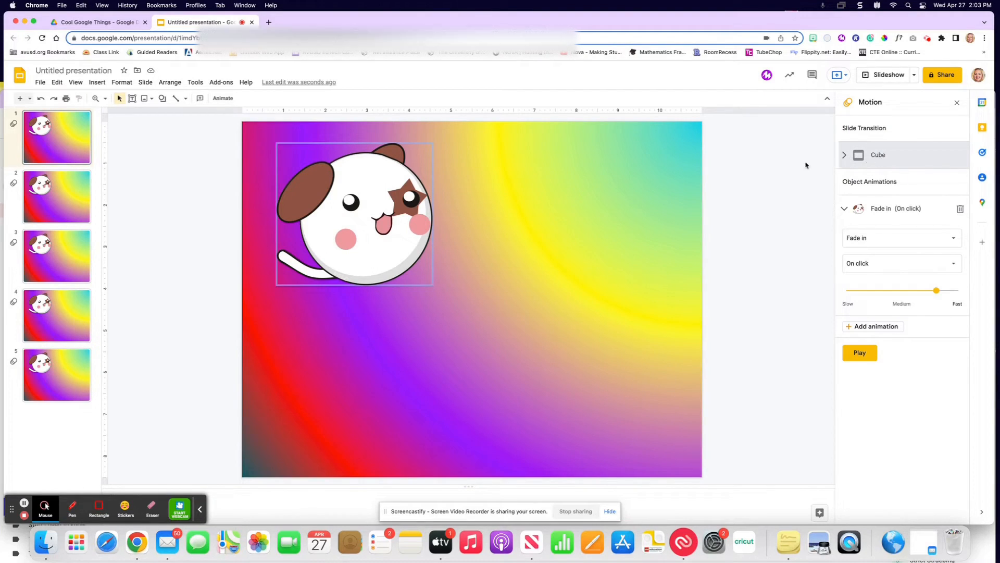
left_click(845, 156)
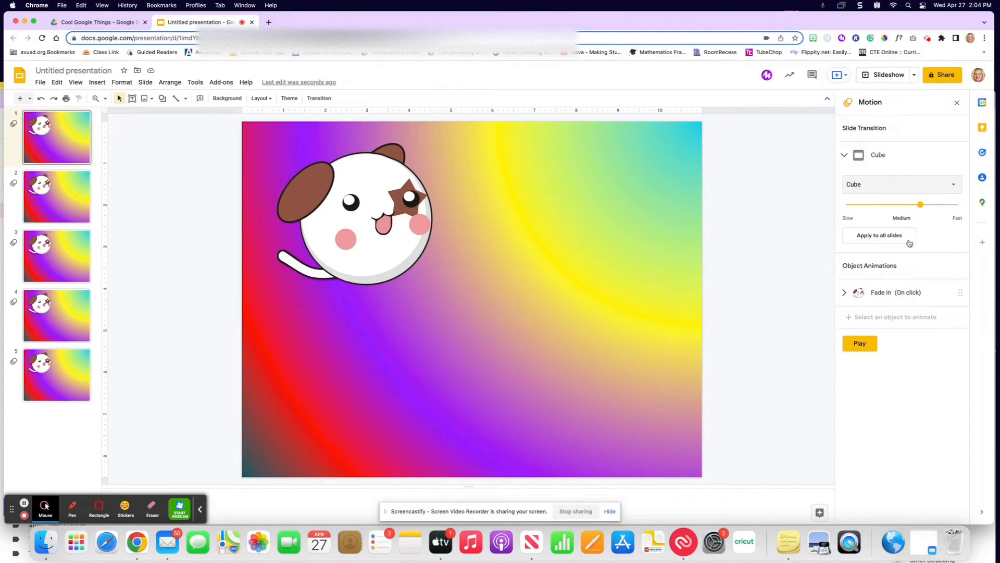
- Change the cartoon dog's animation on slide 1 to Fly in from right
left_click(845, 155)
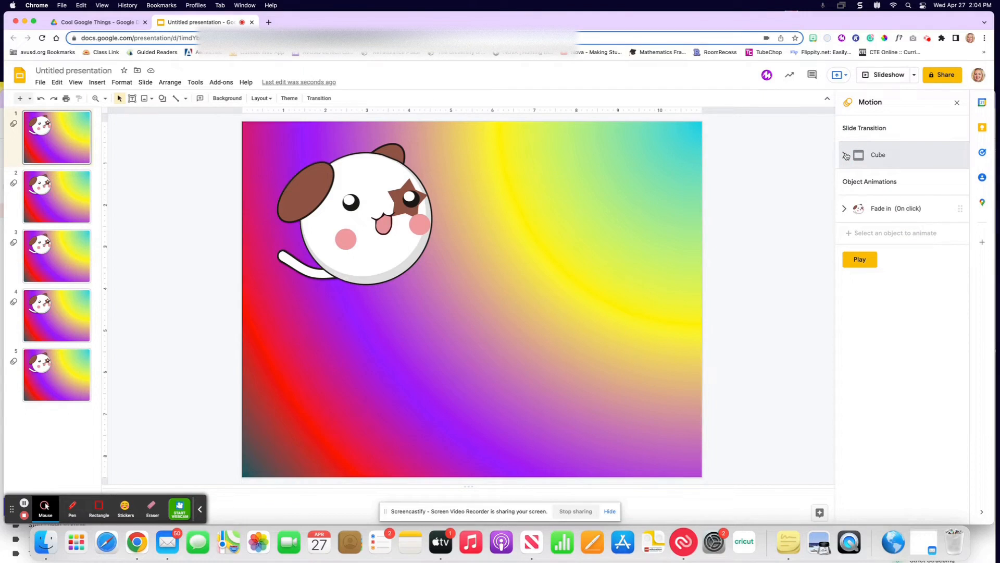
left_click(846, 209)
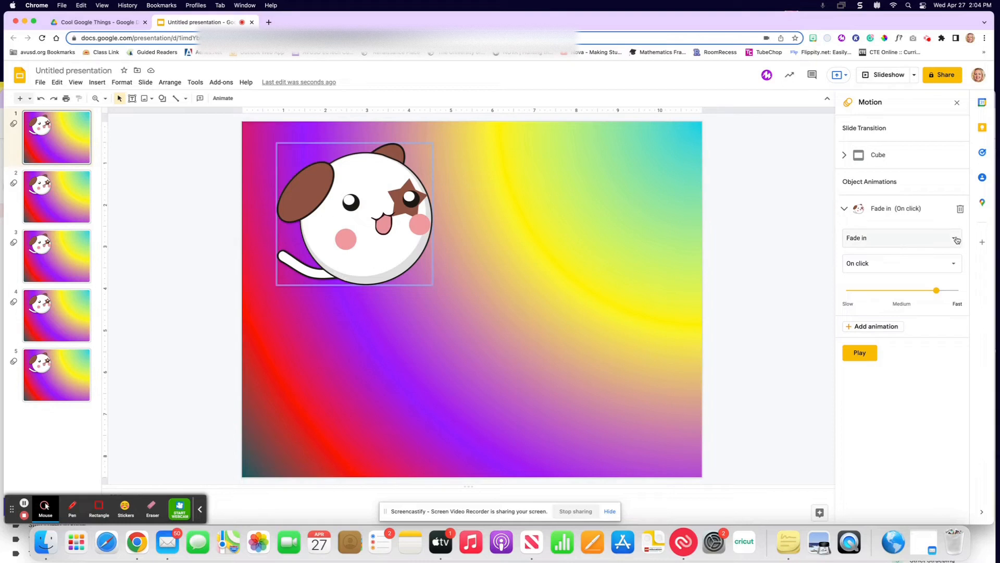
left_click(900, 237)
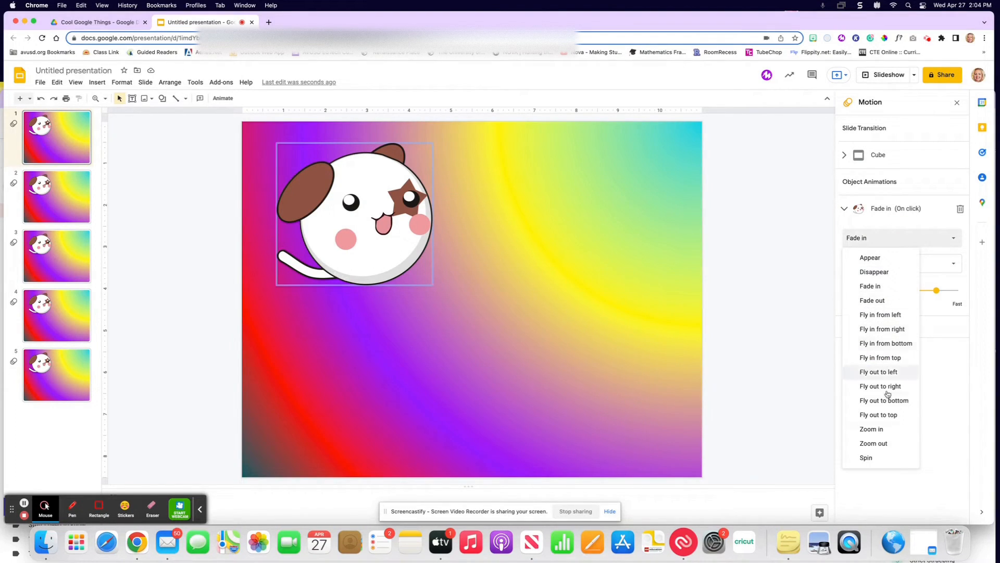
left_click(877, 329)
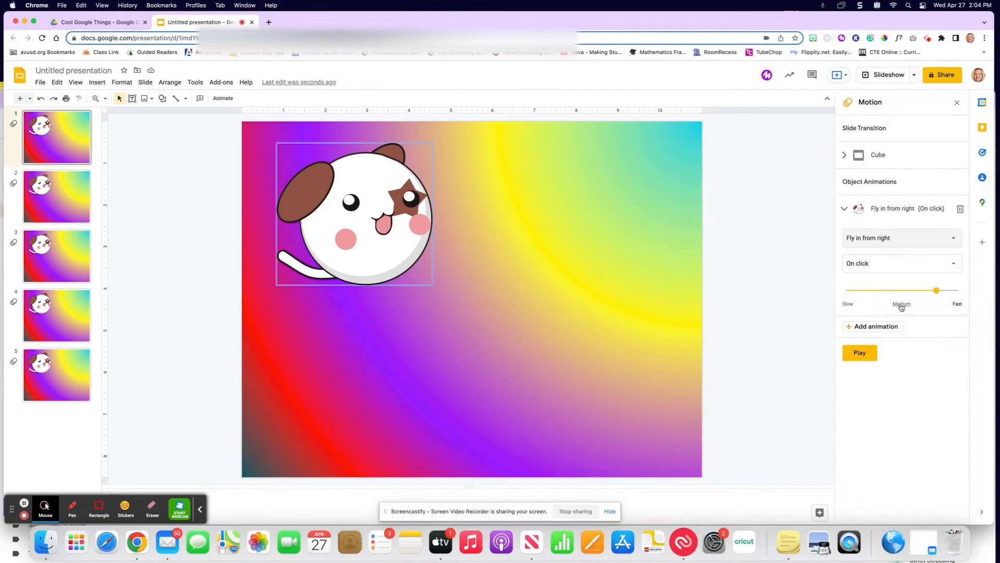
- Animate the cartoon dog on slide 2 with Fly in from bottom, starting After previous
left_click(68, 197)
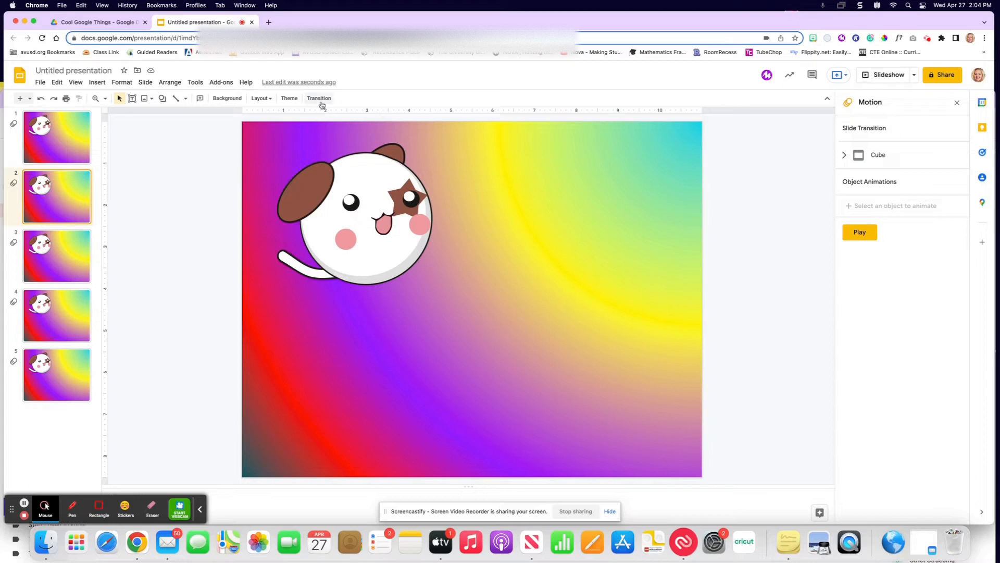
left_click(341, 180)
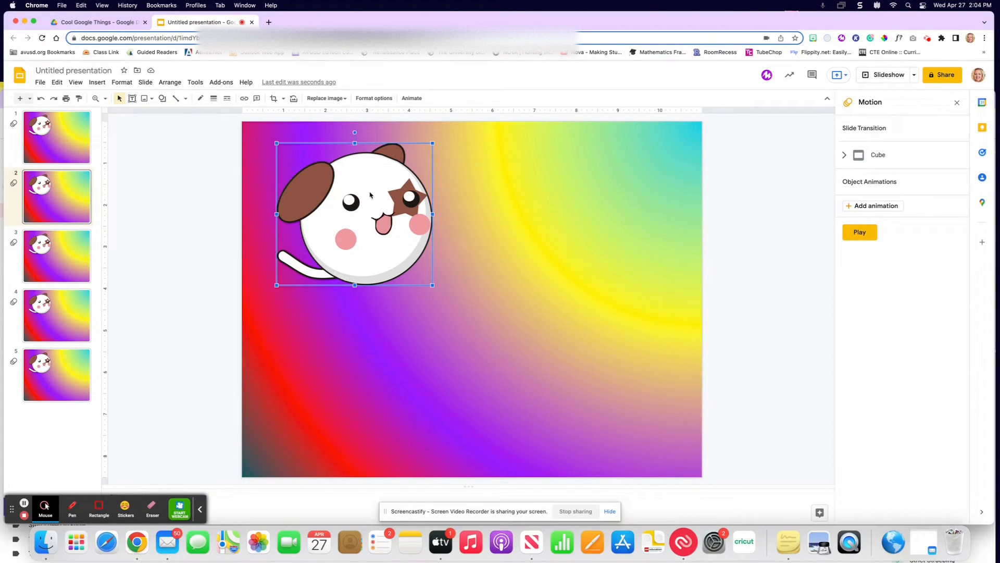
left_click(412, 98)
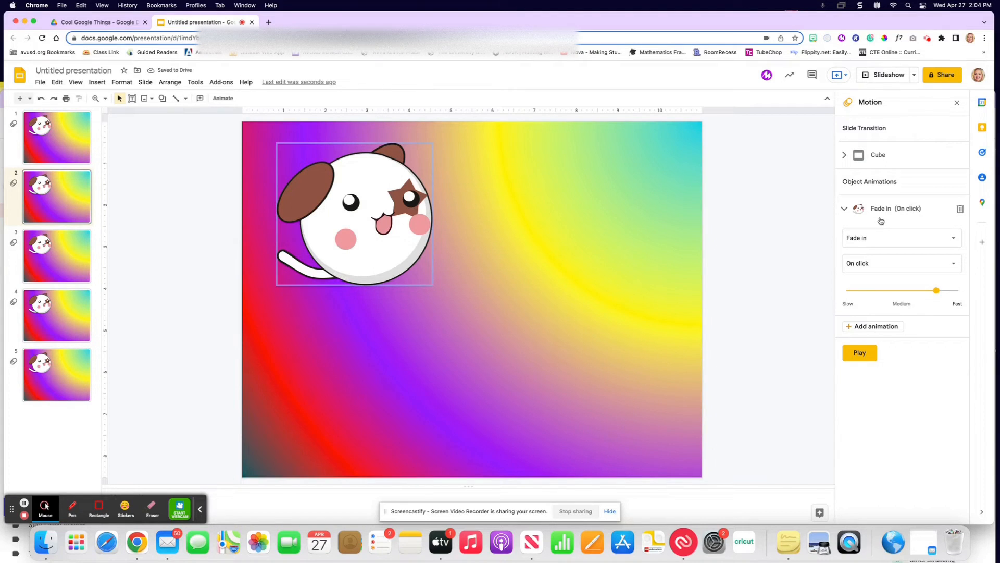
left_click(903, 243)
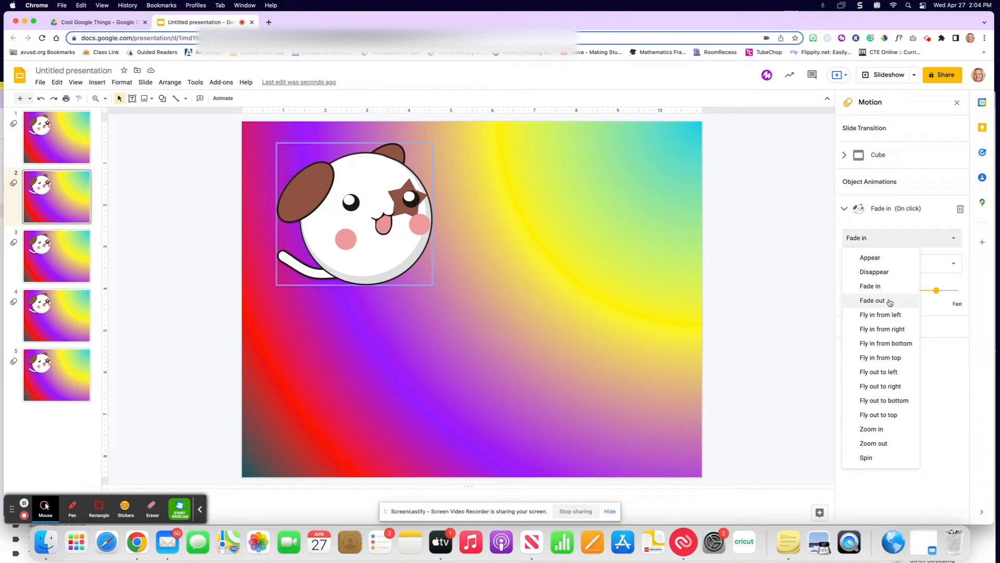
left_click(895, 343)
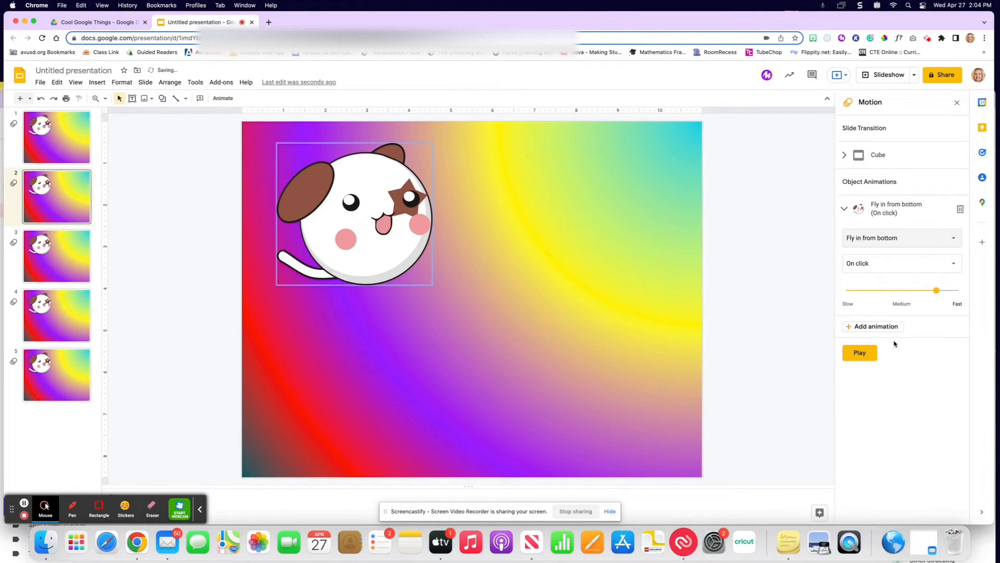
left_click(876, 268)
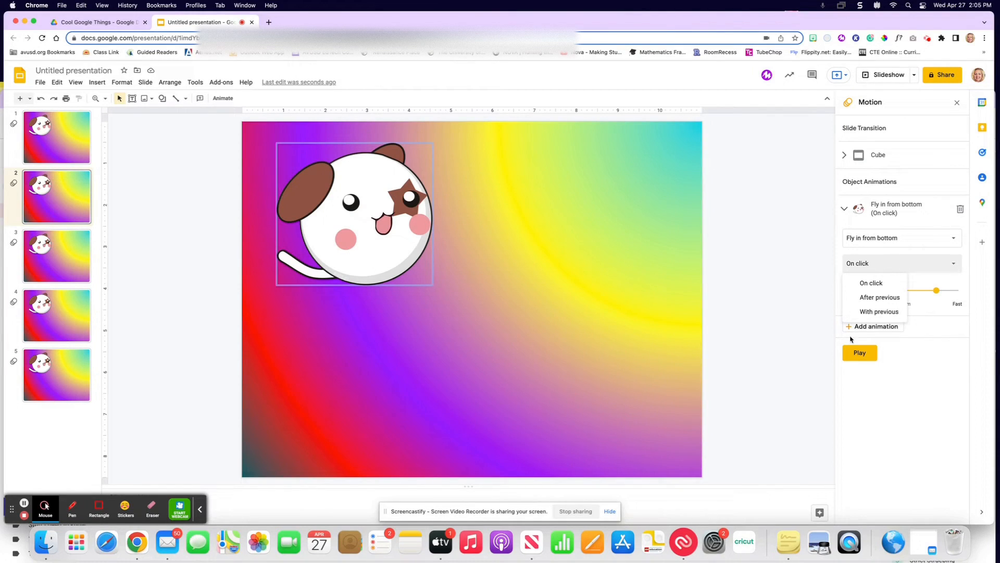
left_click(878, 297)
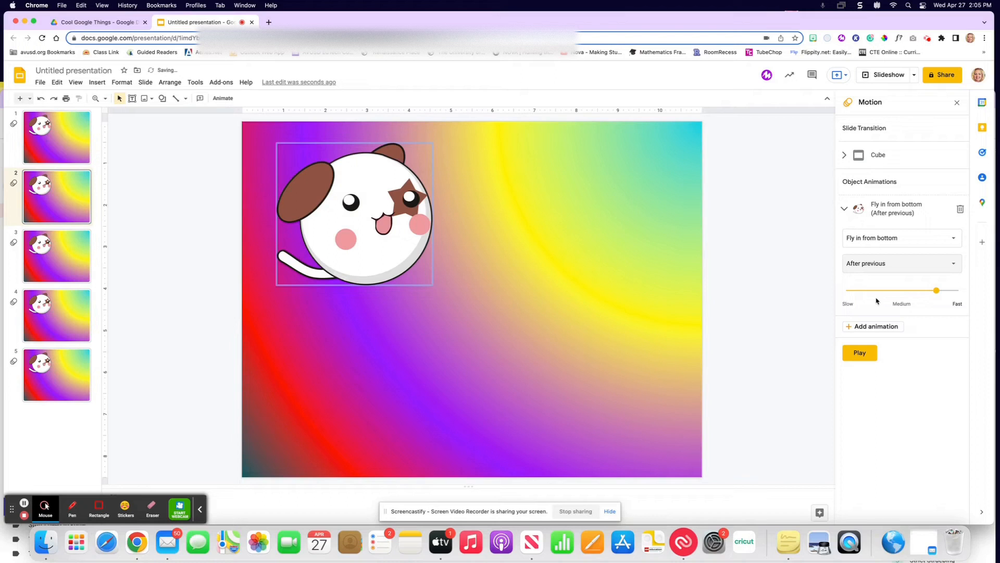
- Animate the cartoon dog on slide 3 with Zoom in, starting After previous
left_click(55, 261)
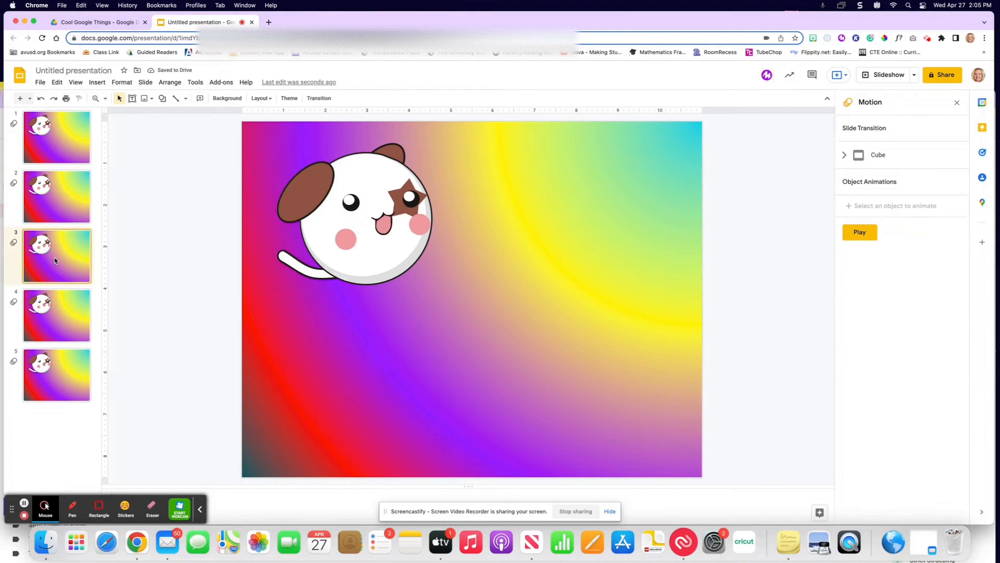
left_click(389, 202)
left_click(412, 98)
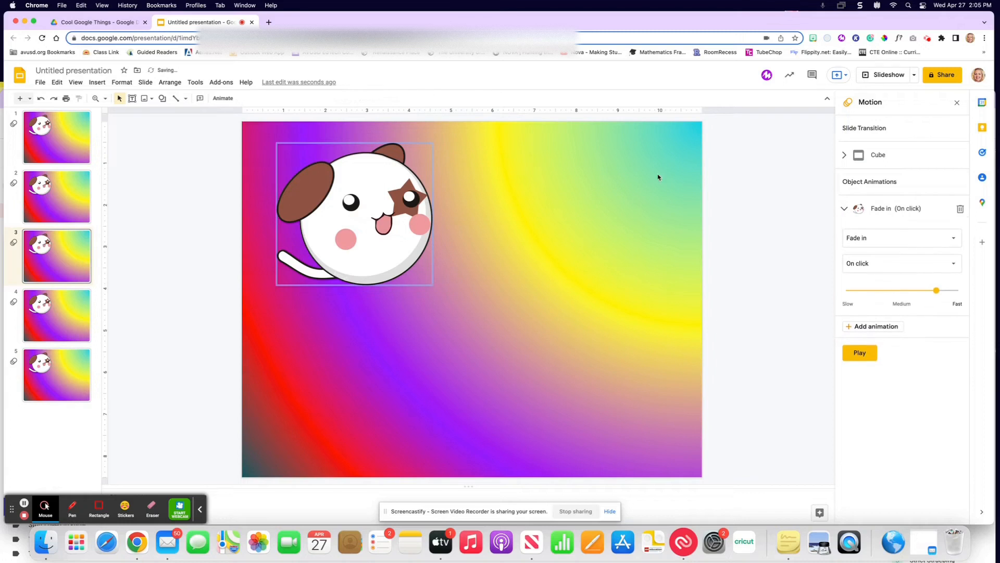
left_click(884, 239)
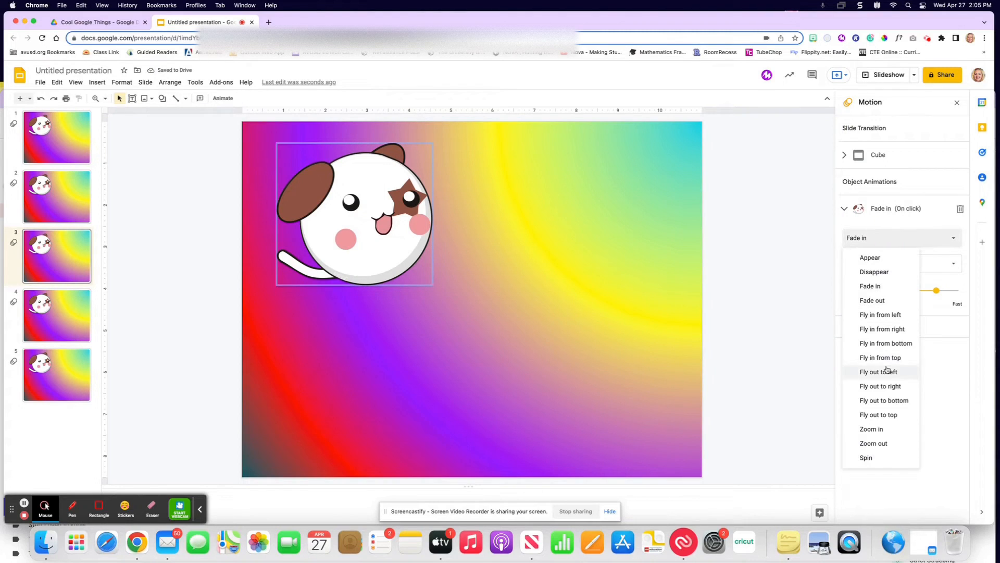
left_click(873, 428)
left_click(882, 264)
left_click(876, 298)
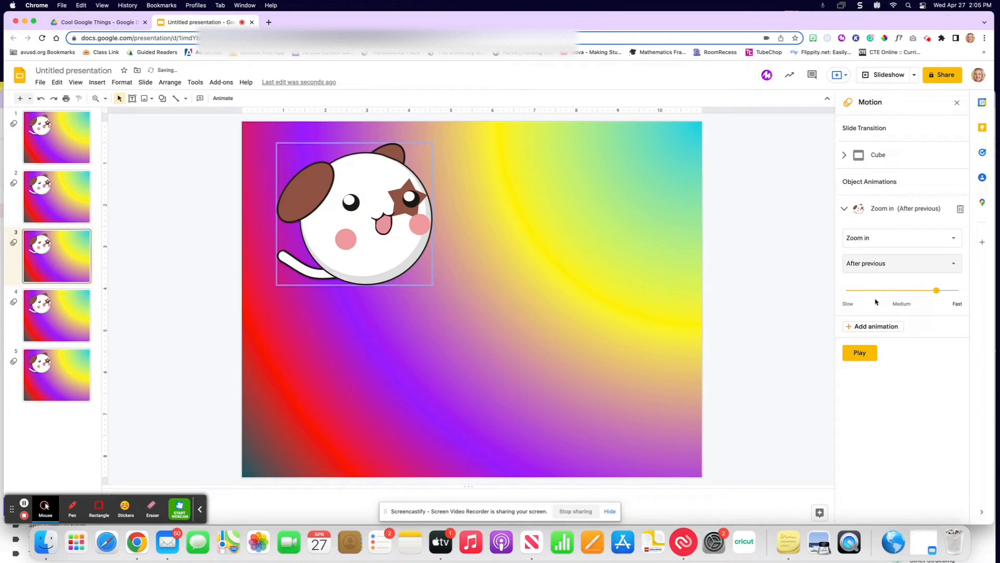
- Animate the cartoon dog on slide 4 with Spin, starting After previous
left_click(61, 315)
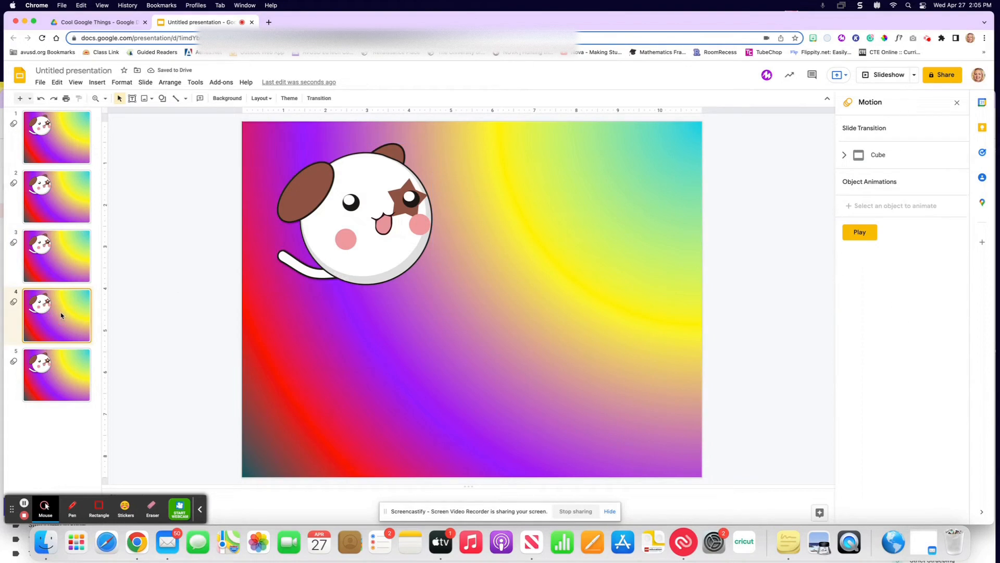
left_click(314, 259)
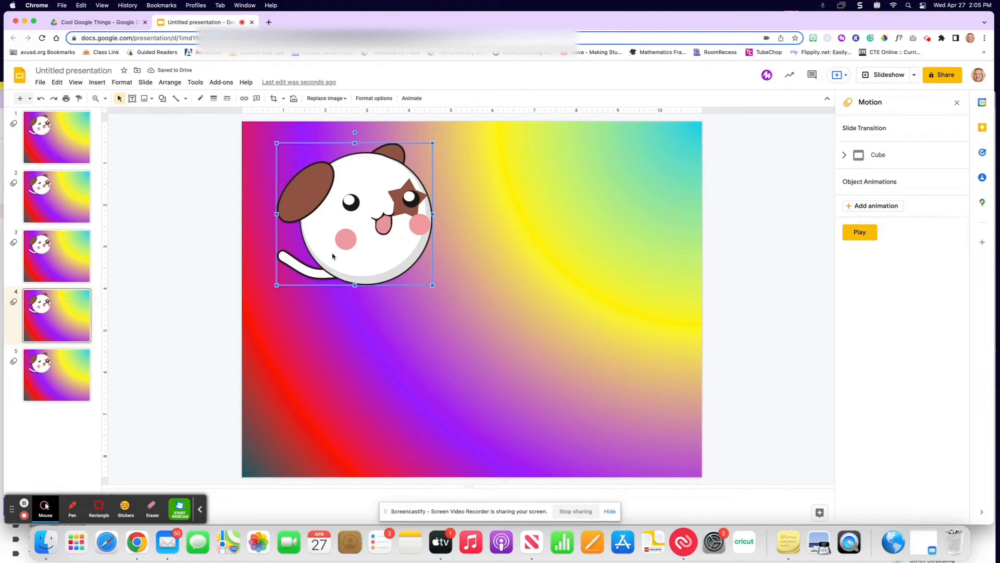
left_click(412, 98)
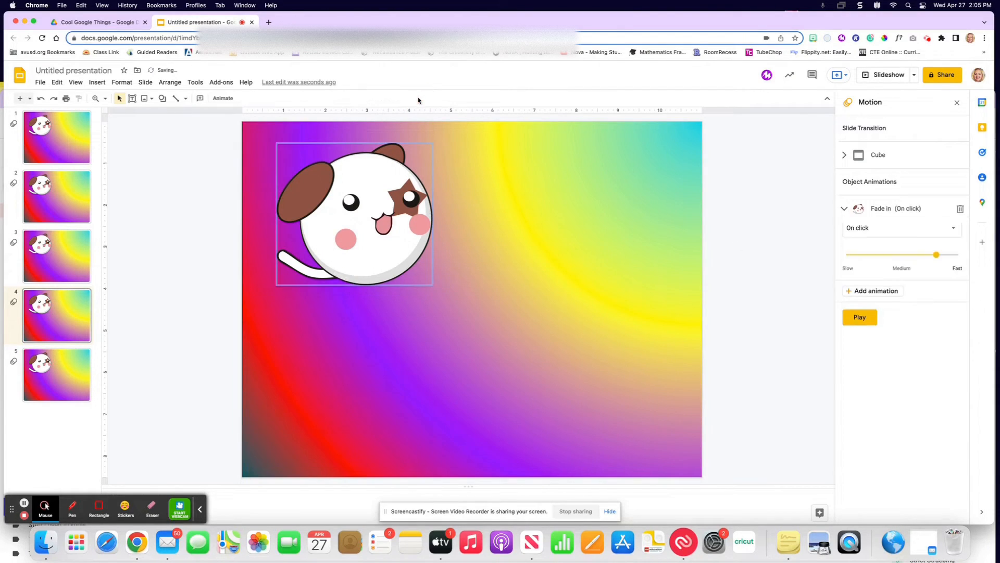
left_click(871, 238)
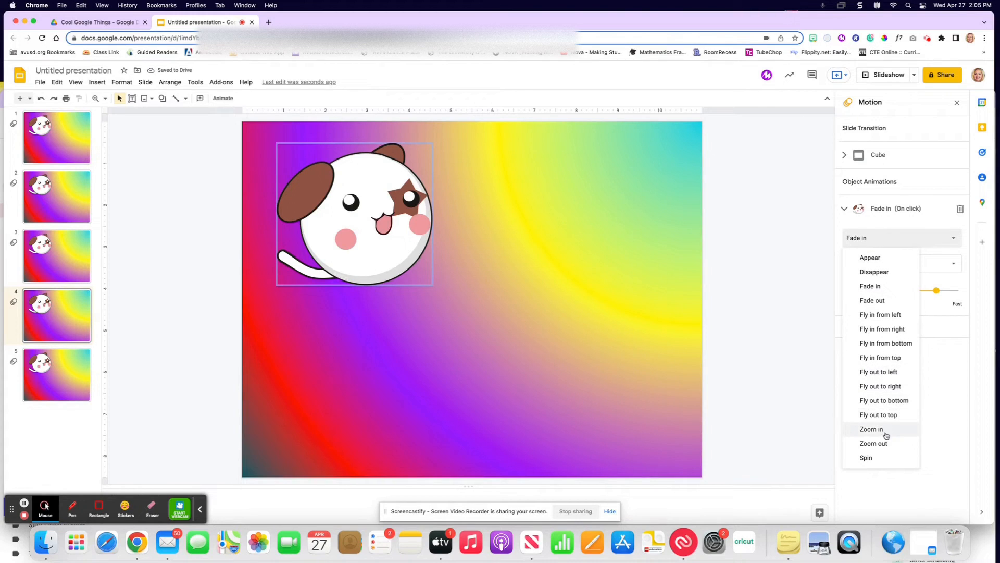
left_click(864, 457)
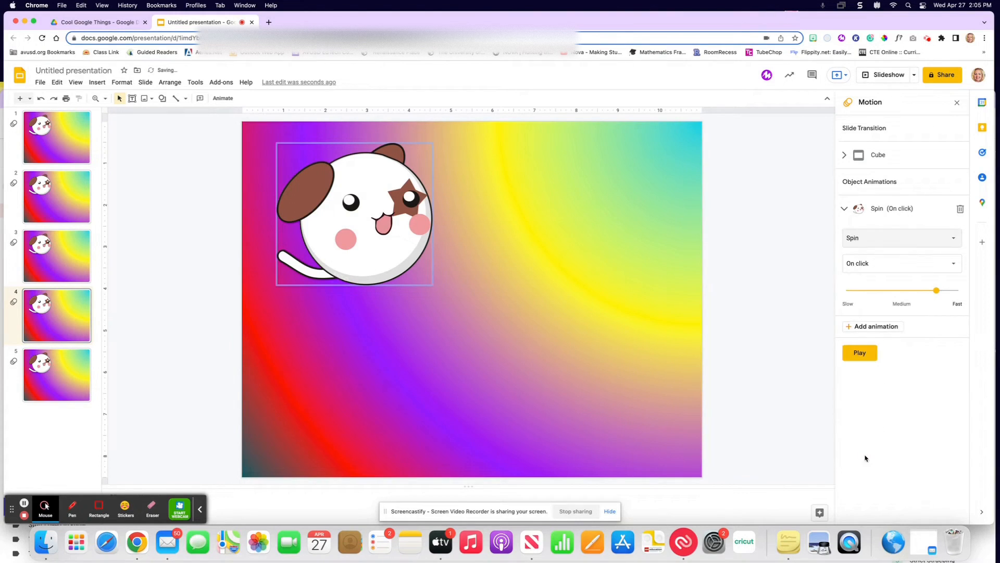
left_click(875, 268)
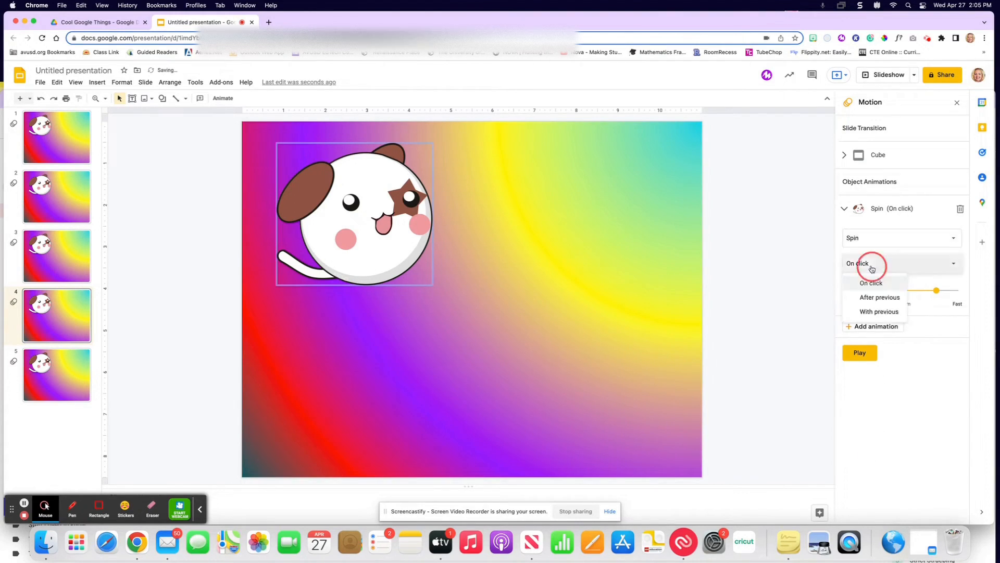
left_click(873, 296)
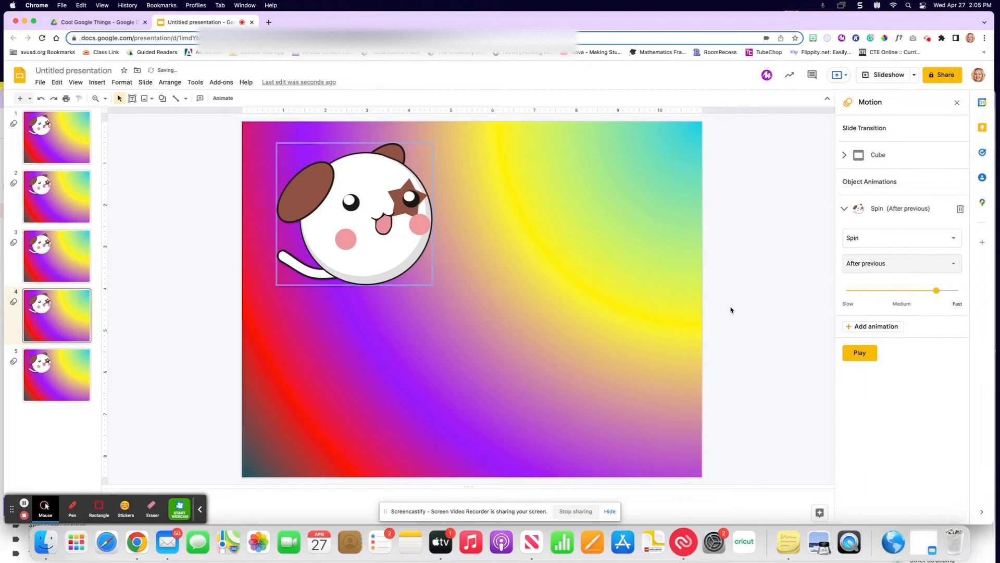
- Animate the cartoon dog on slide 5 with Disappear, starting After previous
left_click(77, 372)
left_click(320, 273)
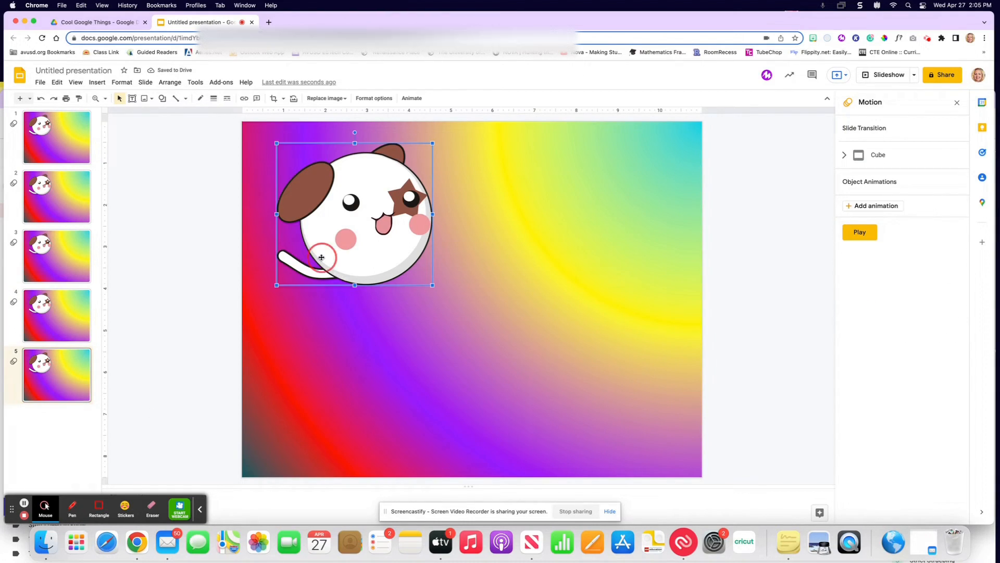
left_click(412, 98)
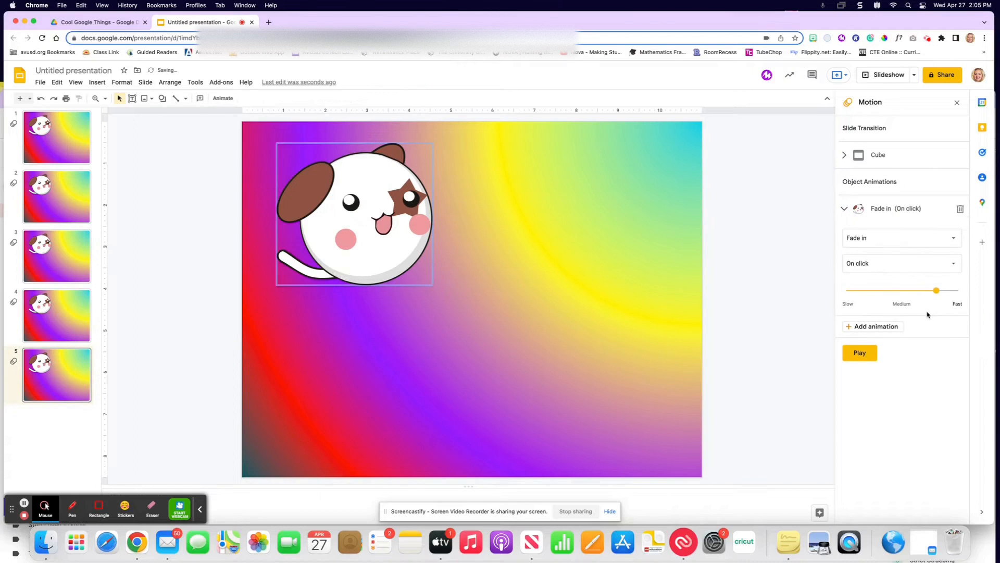
left_click(923, 237)
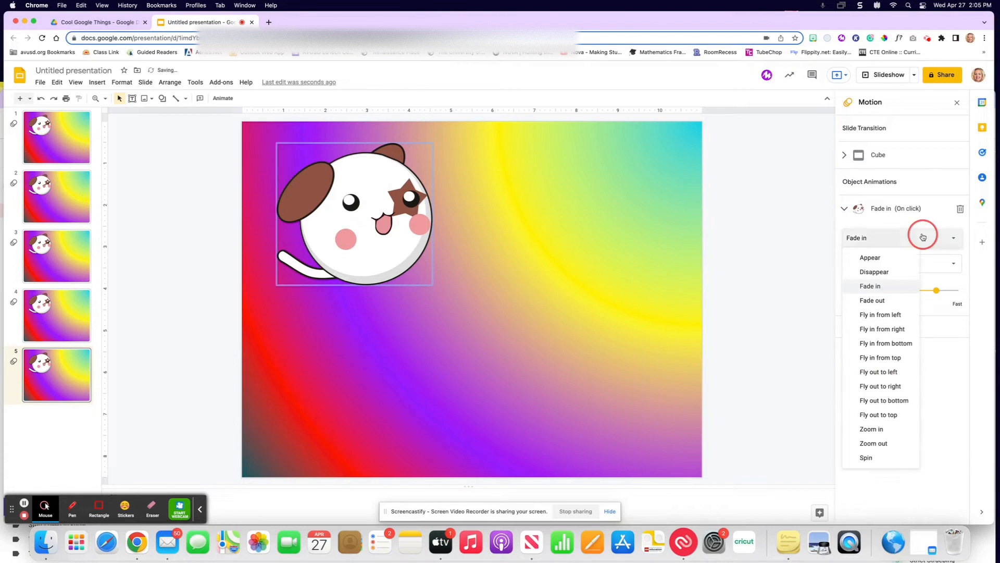
left_click(878, 272)
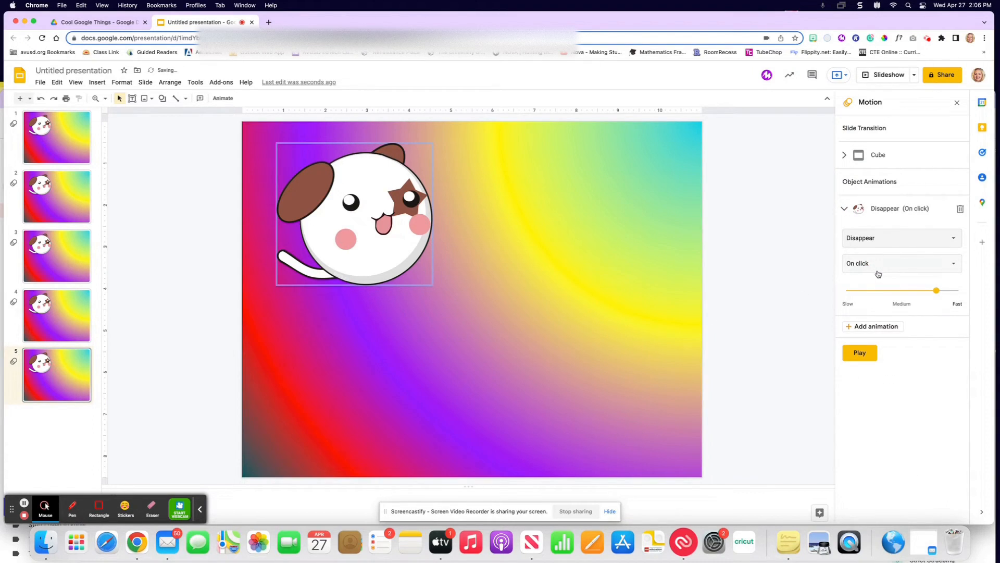
left_click(876, 266)
left_click(873, 301)
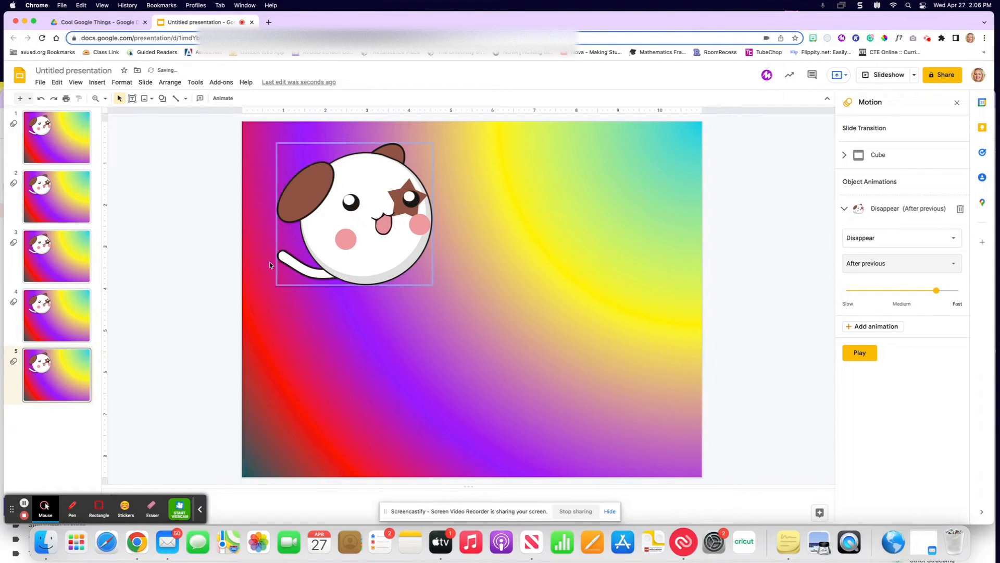
- Review the object animation assigned to the dog on each slide from 1 to 5
left_click(51, 144)
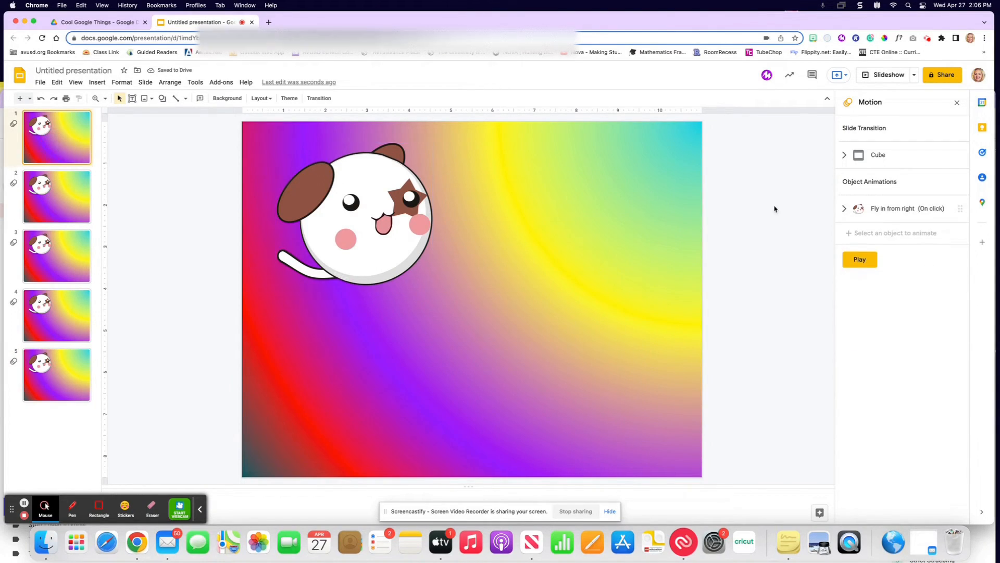
left_click(67, 210)
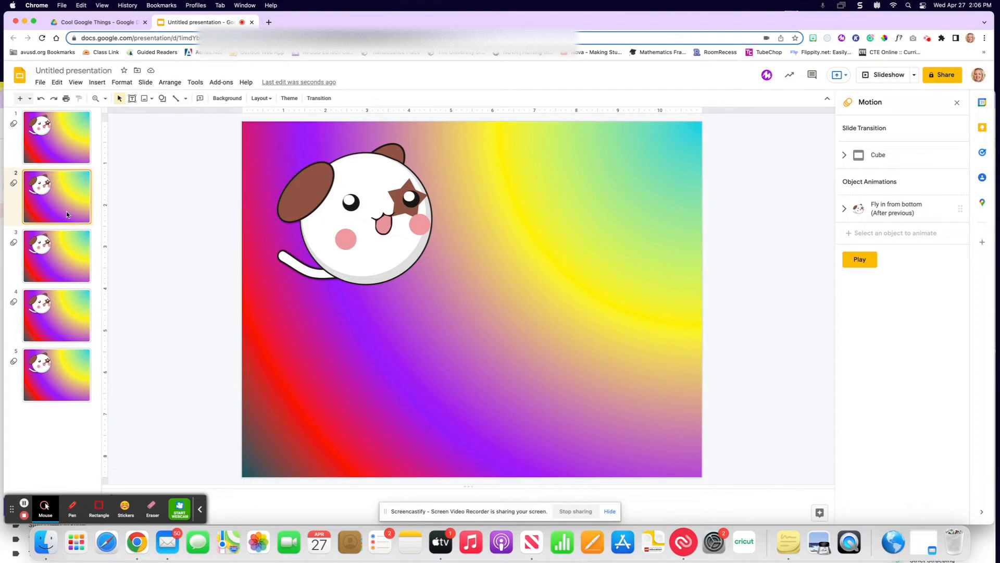
left_click(51, 248)
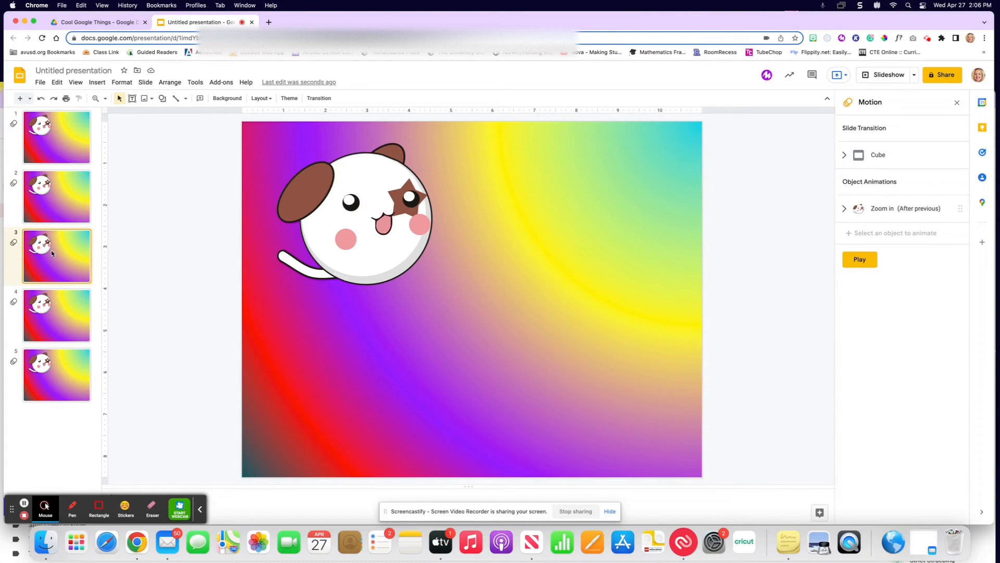
left_click(57, 314)
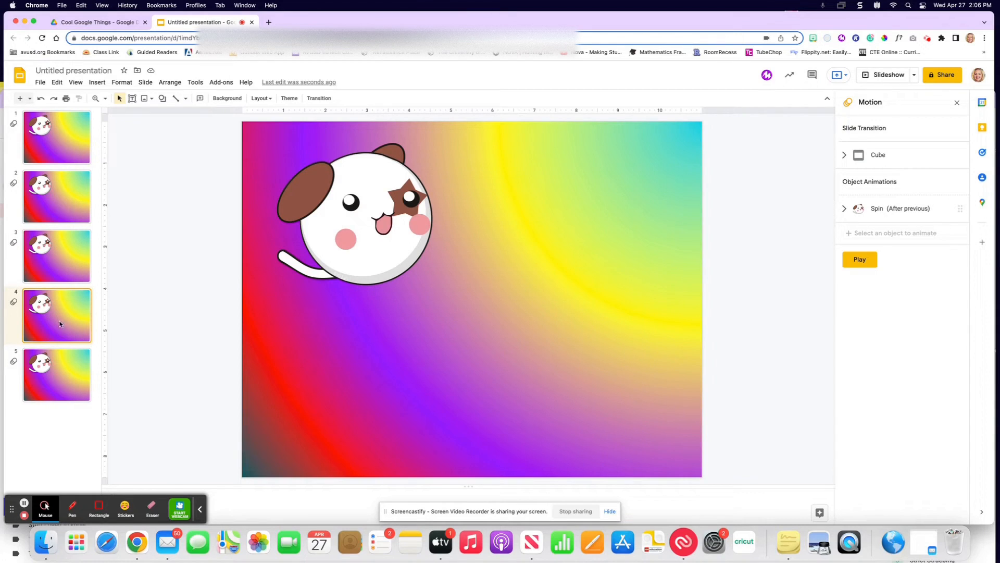
left_click(61, 363)
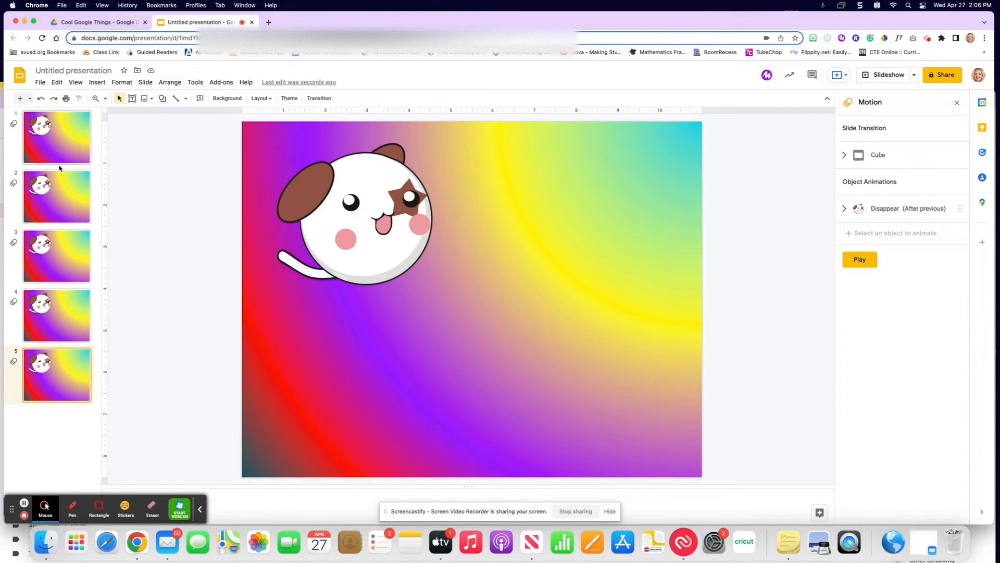
- Move the cartoon dog to the upper-right area of slide 1 and to the lower middle of slide 2
left_click(53, 130)
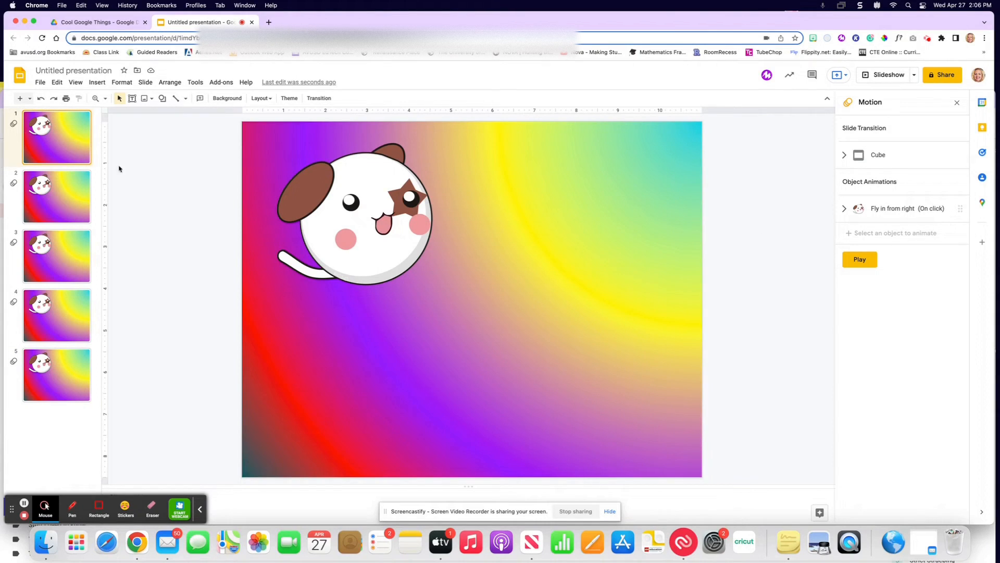
left_click_drag(345, 205, 563, 233)
left_click(51, 200)
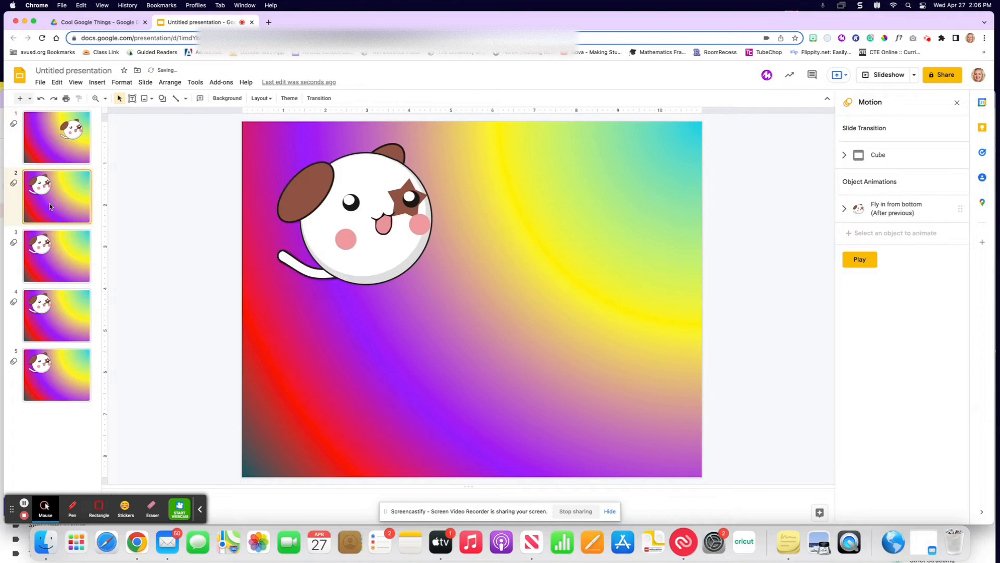
left_click(378, 211)
left_click_drag(379, 211, 485, 349)
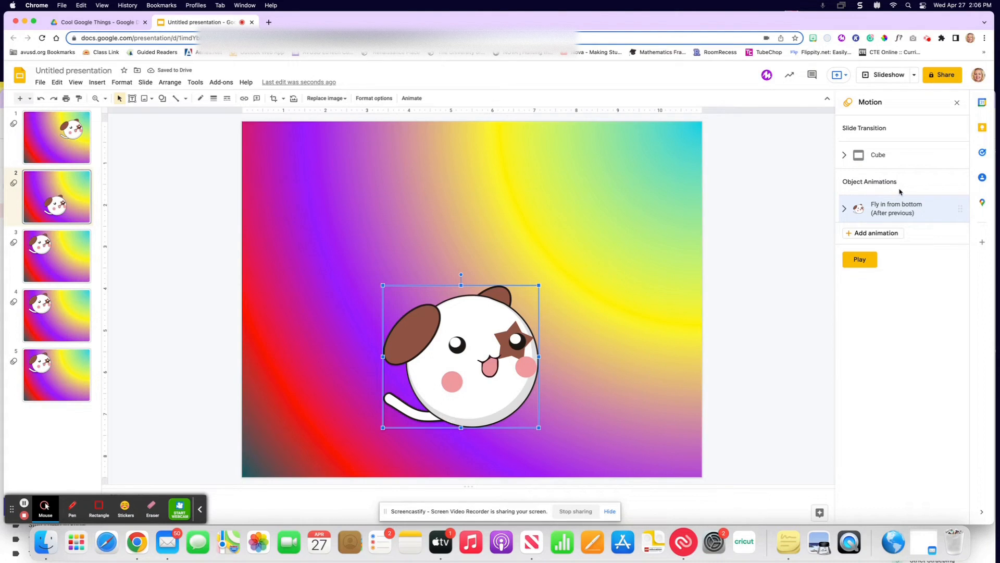
- Move the cartoon dog to the lower-right area of slide 3, the upper area right of center on slide 4, and the lower-left area of slide 5
left_click(47, 252)
left_click_drag(388, 221, 607, 378)
left_click(38, 321)
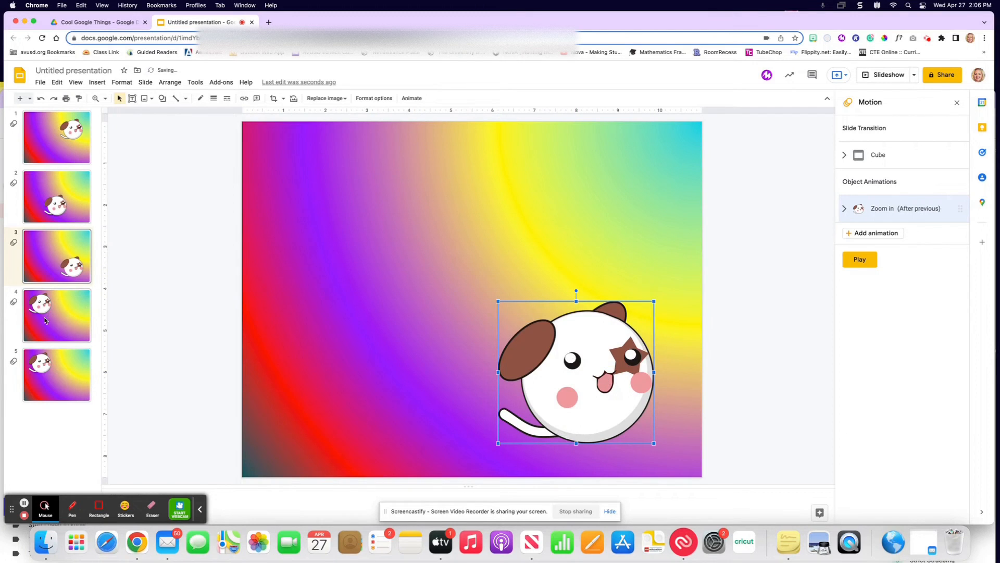
left_click_drag(341, 247, 527, 232)
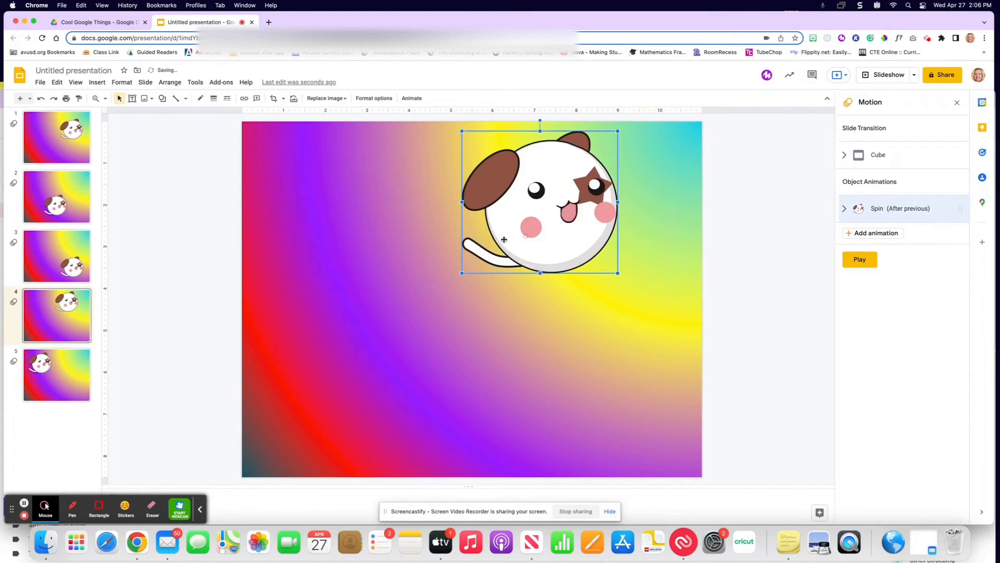
left_click(46, 384)
left_click_drag(359, 248, 351, 387)
- Review the dog's position and assigned animation on each slide from 1 to 5
left_click(87, 117)
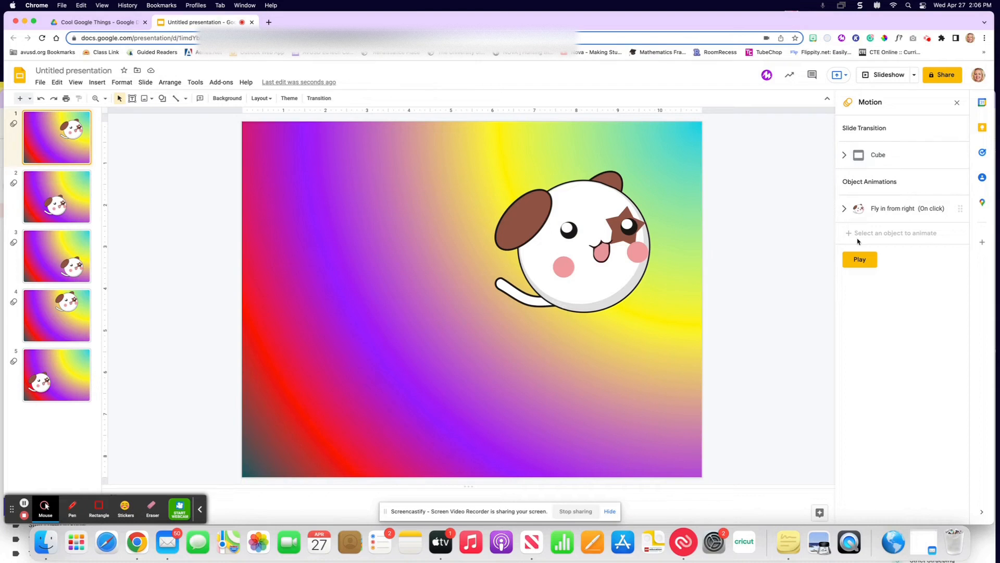
left_click(36, 188)
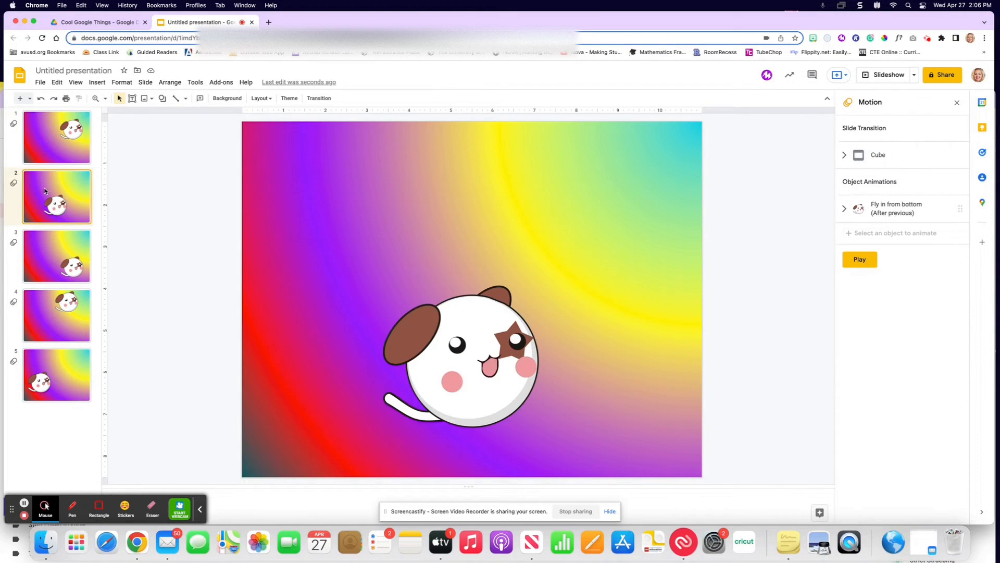
left_click(58, 254)
left_click(60, 307)
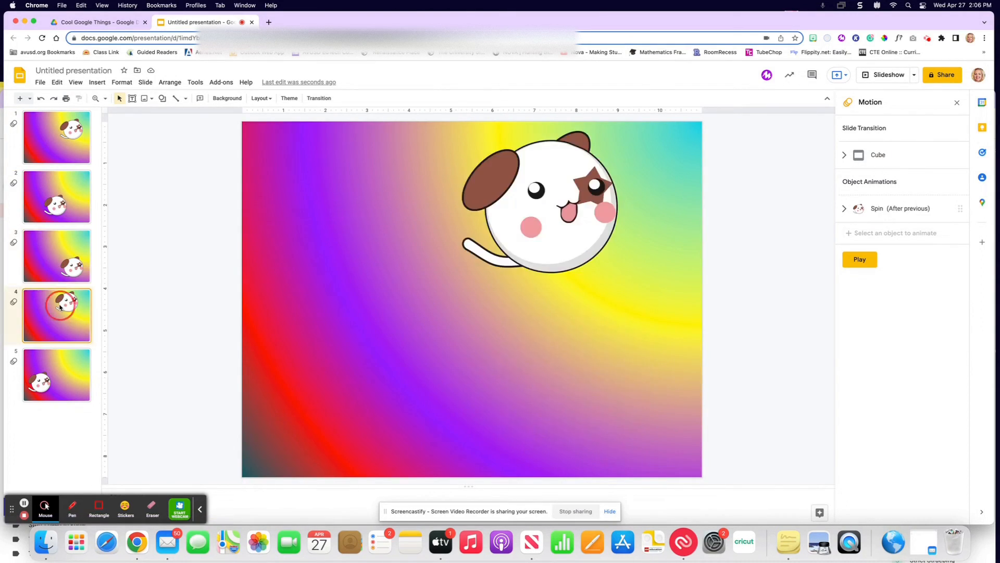
left_click(43, 362)
- Present the slideshow from slide 1 through slide 5 to check the transitions and dog animations, and exit the presentation
left_click(45, 140)
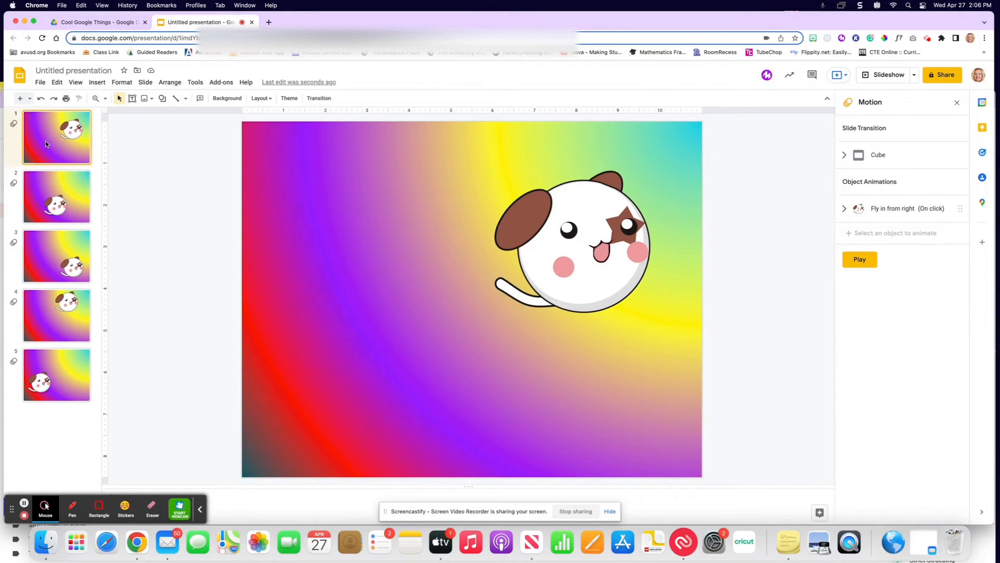
left_click(888, 76)
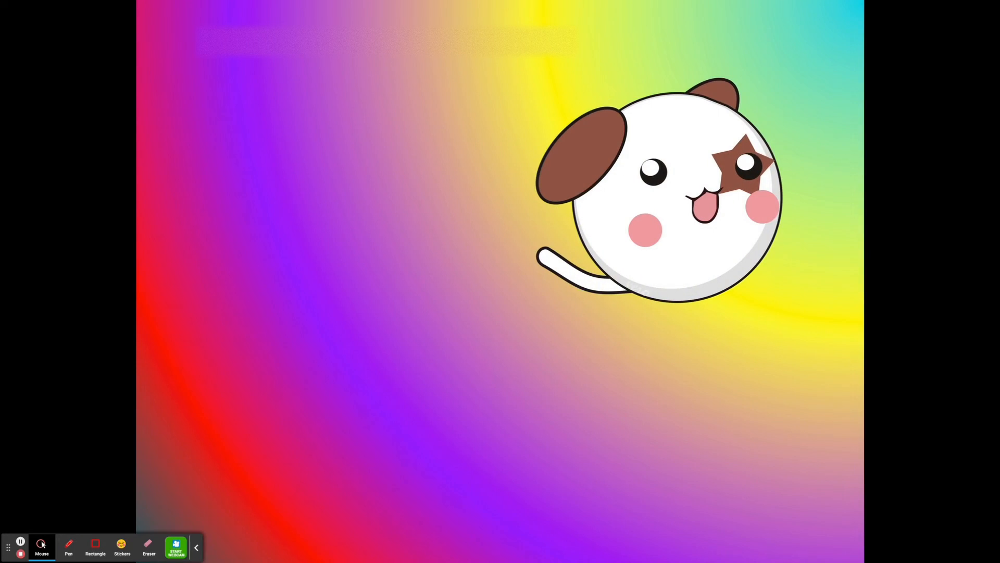
key("Right")
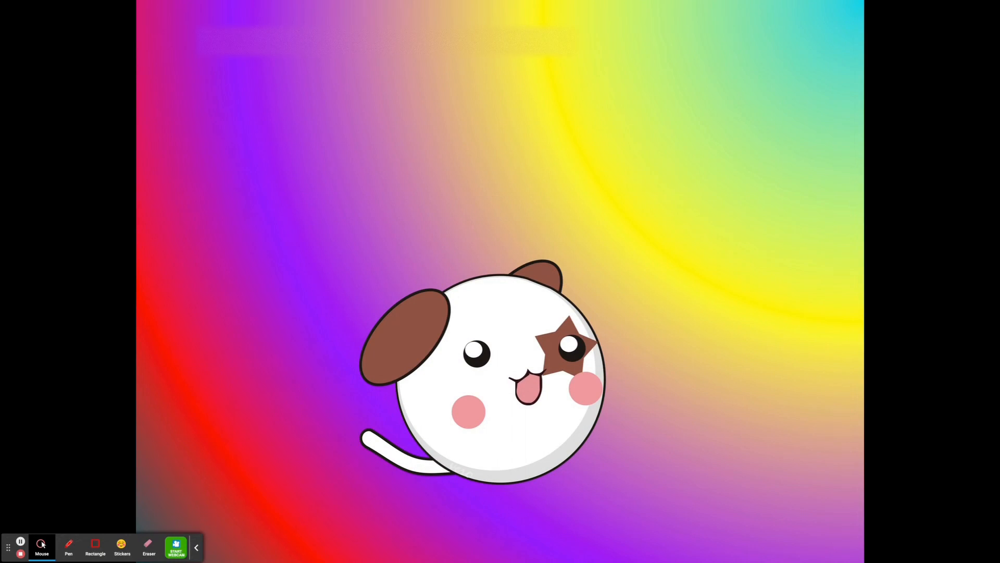
key("Right")
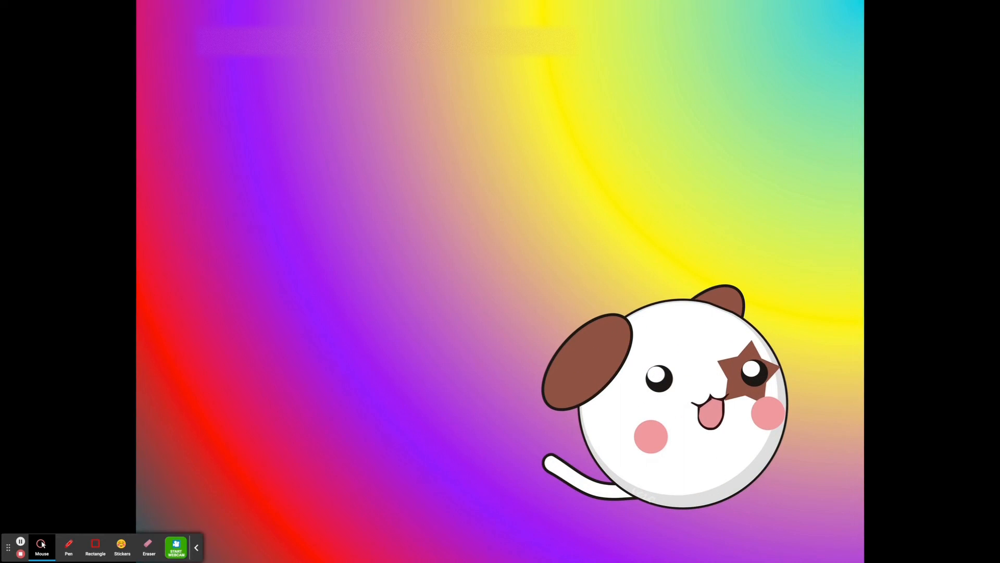
key("Right")
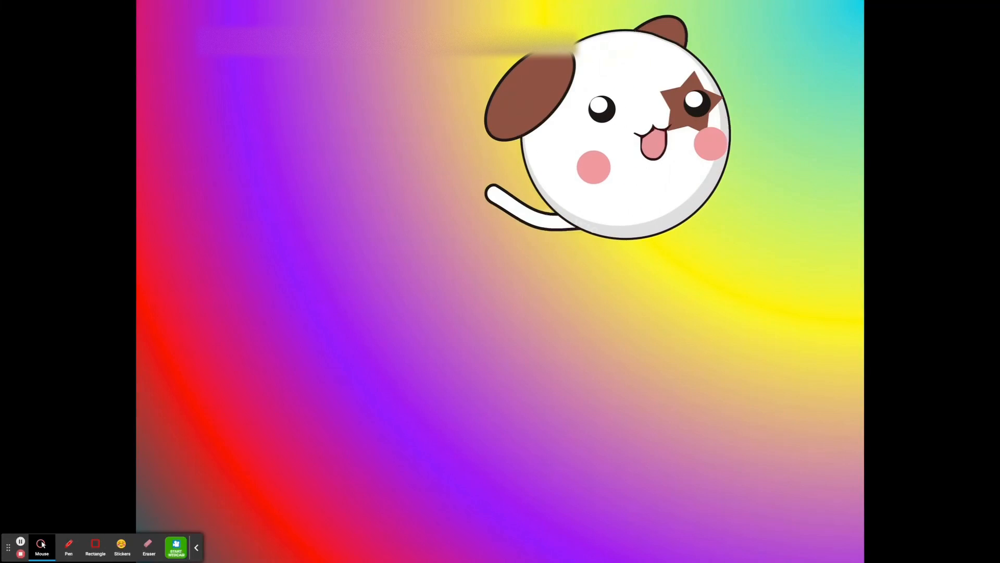
key("Right")
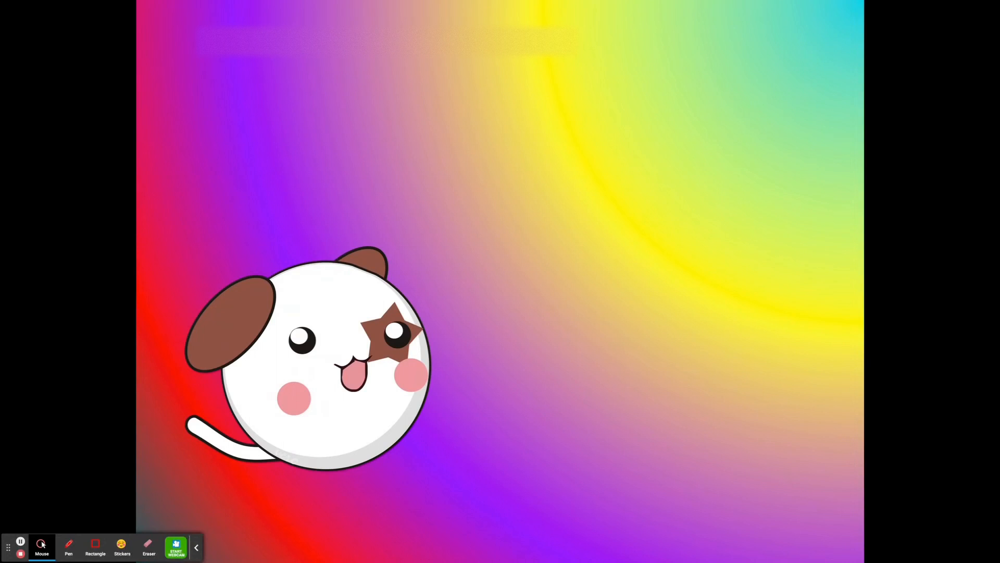
key("Right")
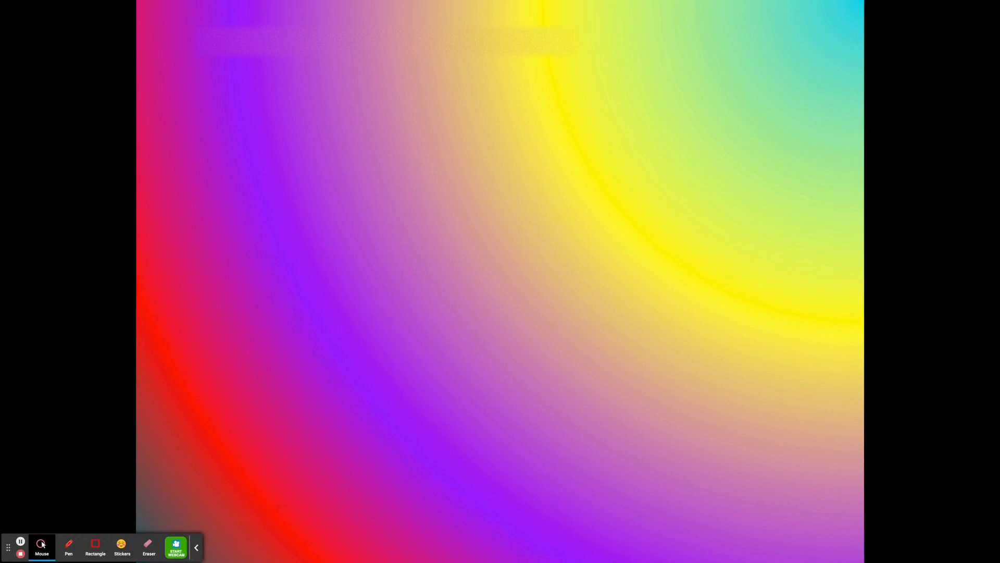
key("Escape")
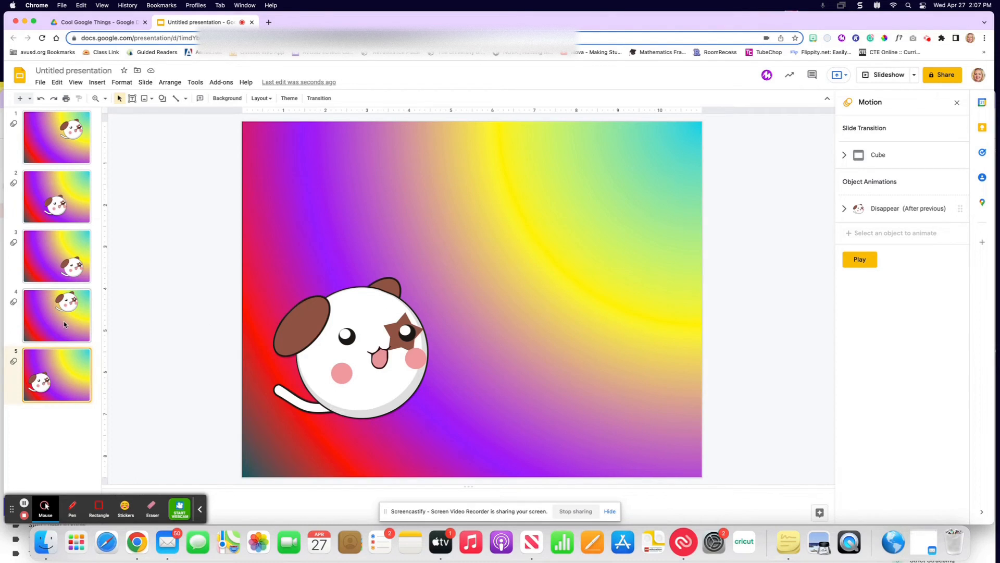
- Draw an oval speech bubble callout about 3.6 inches wide on slide 1, in the upper area beside the dog
left_click(48, 151)
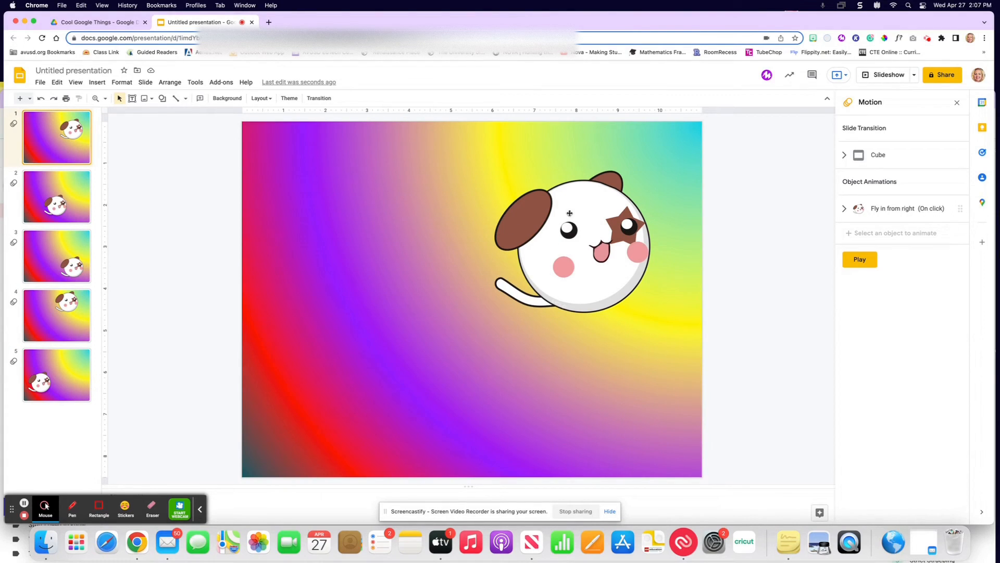
left_click(162, 99)
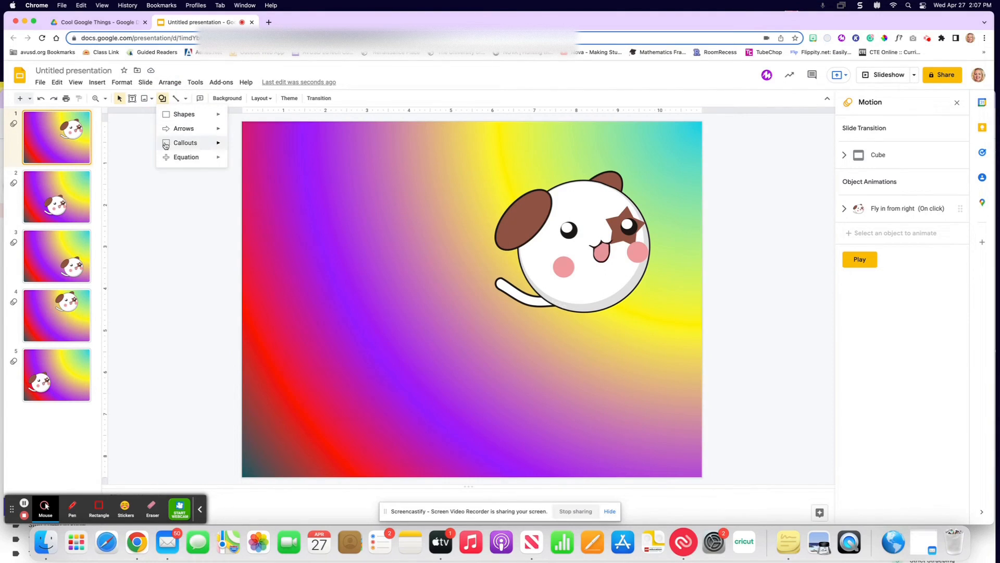
mouse_move(198, 148)
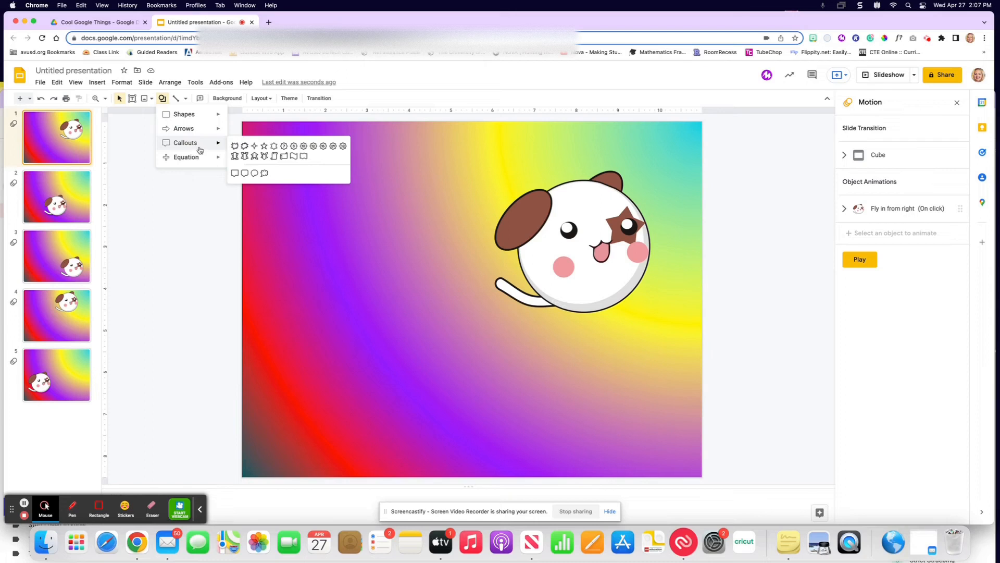
left_click(254, 174)
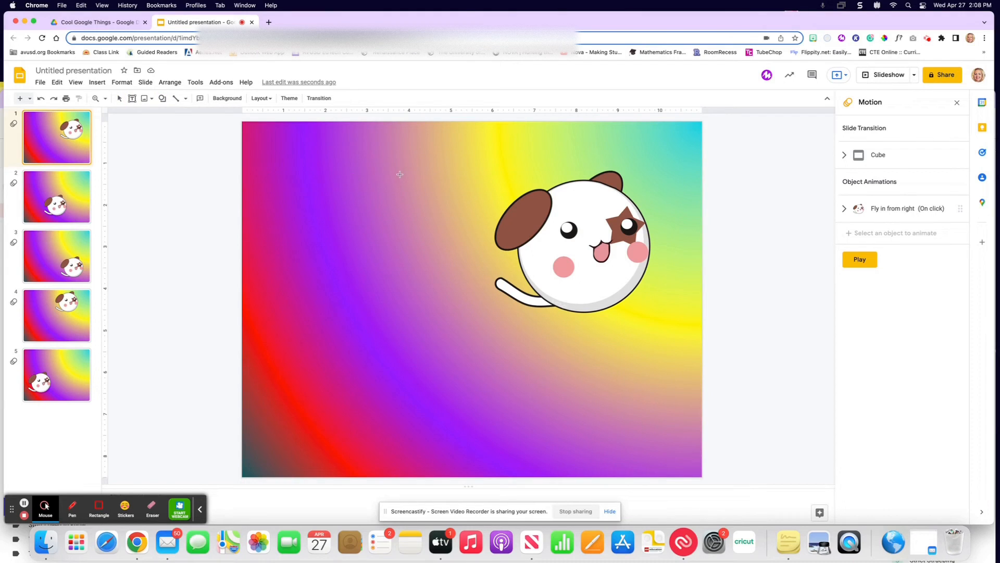
mouse_move(329, 143)
left_mouse_down()
mouse_move(424, 174)
mouse_move(481, 212)
left_mouse_up()
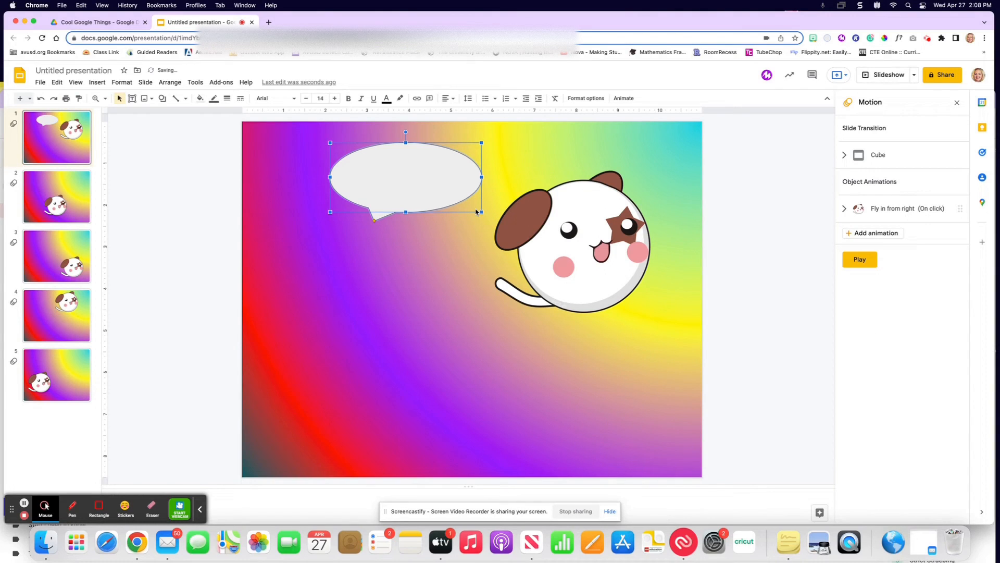
- Place the oval speech bubble at the top of slide 1 beside the dog's ear and point its tail toward the dog
left_click_drag(443, 173, 676, 145)
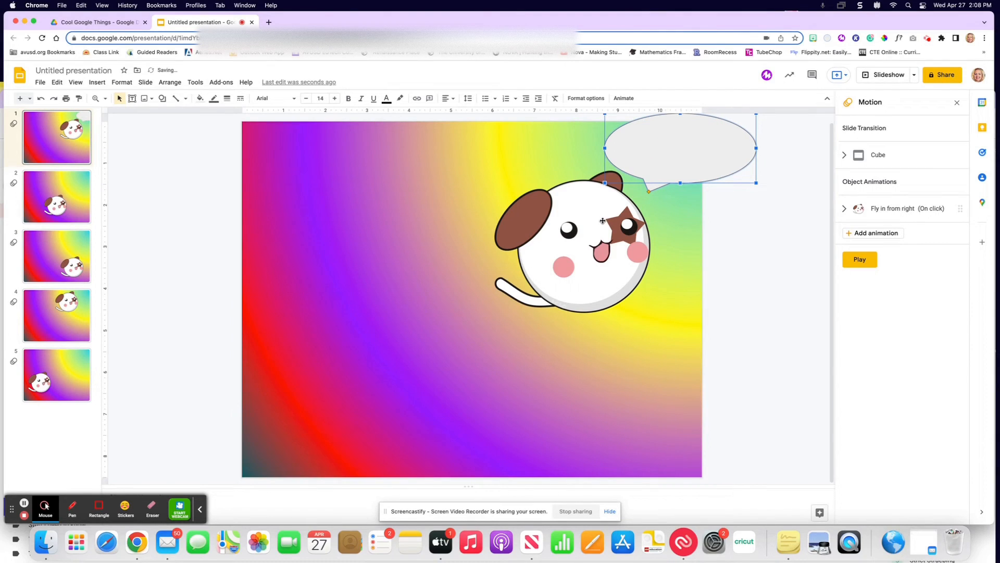
left_click_drag(674, 146, 453, 172)
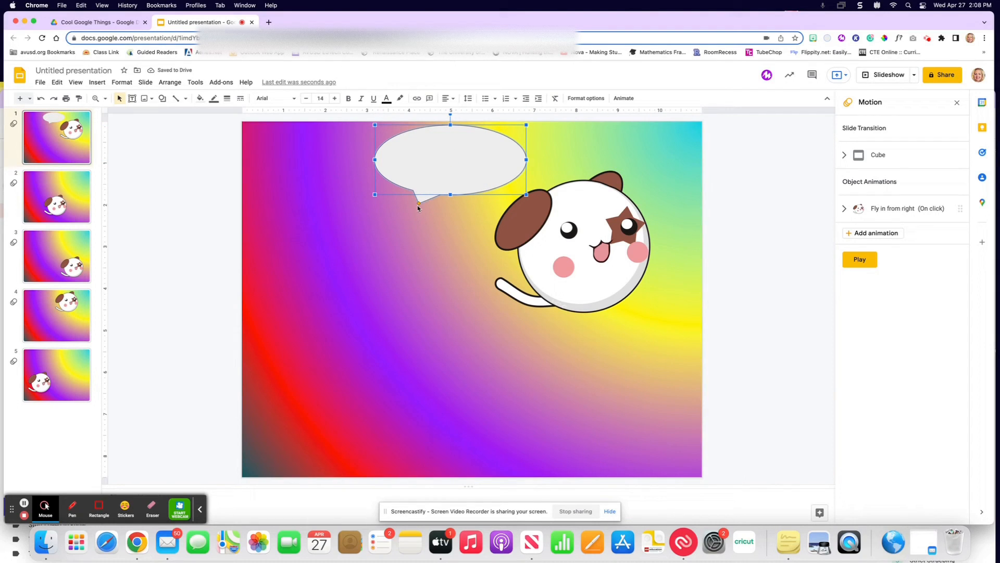
left_click_drag(419, 203, 491, 225)
left_click(464, 264)
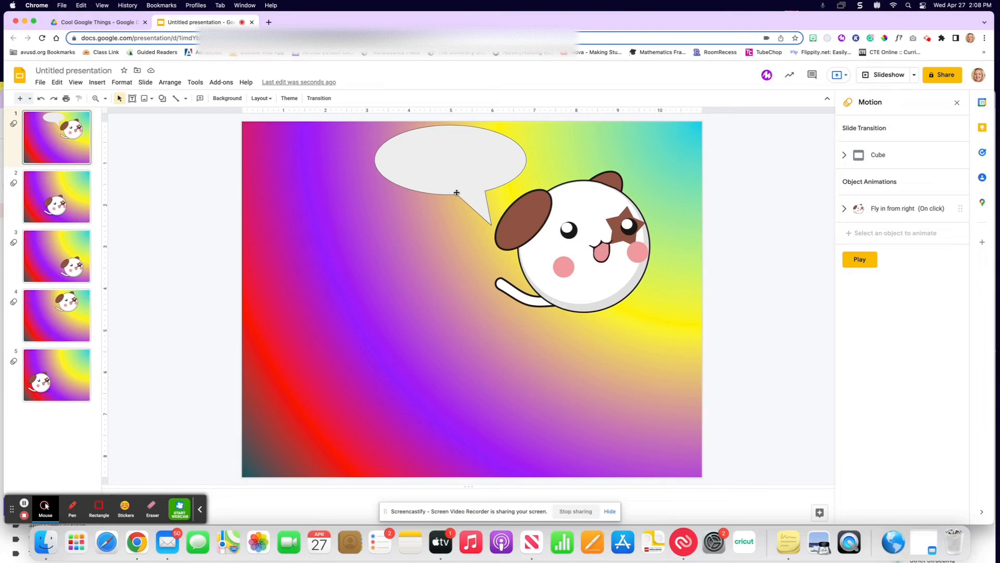
- Enter "Hello" in the speech bubble on slide 1 and center the text horizontally
key("Down")
left_click(52, 139)
left_click(444, 162)
left_click(444, 161)
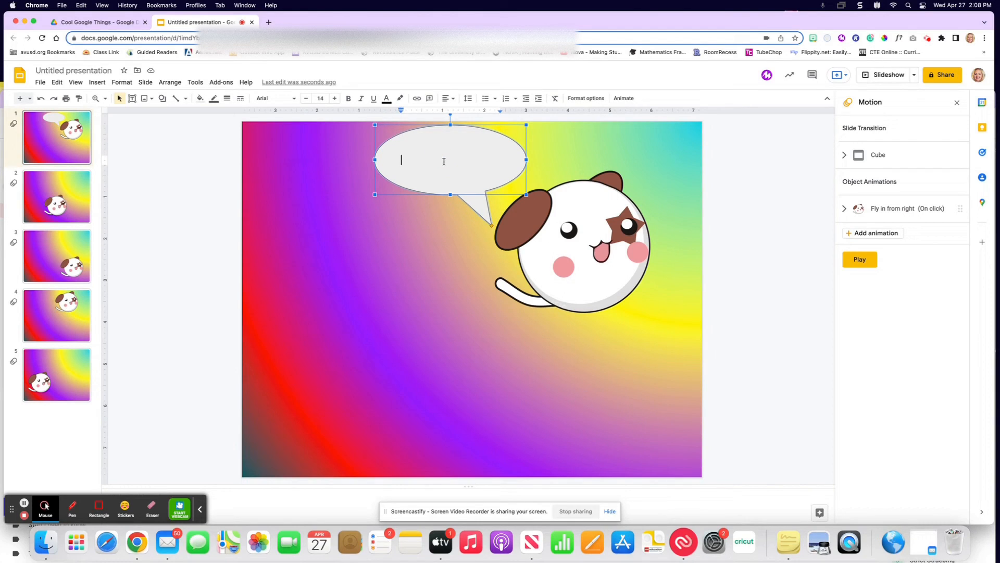
type("Helo")
type("lo")
left_click_drag(422, 160, 399, 162)
left_click(450, 99)
left_click(462, 114)
- Animate the "Hello" speech bubble with Fade in, starting After previous, and preview slide 1's animations
left_click(487, 162)
left_click(627, 99)
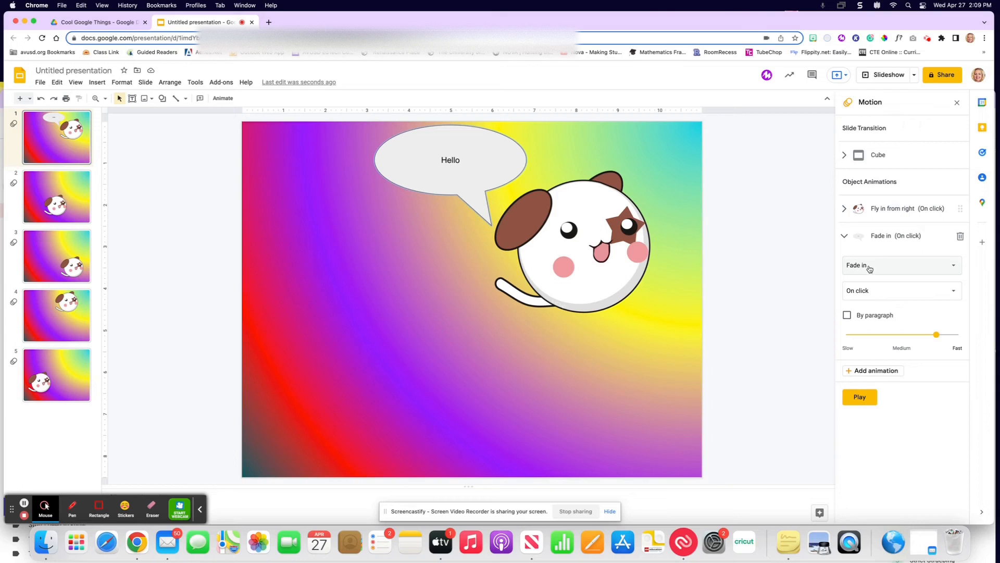
left_click(878, 294)
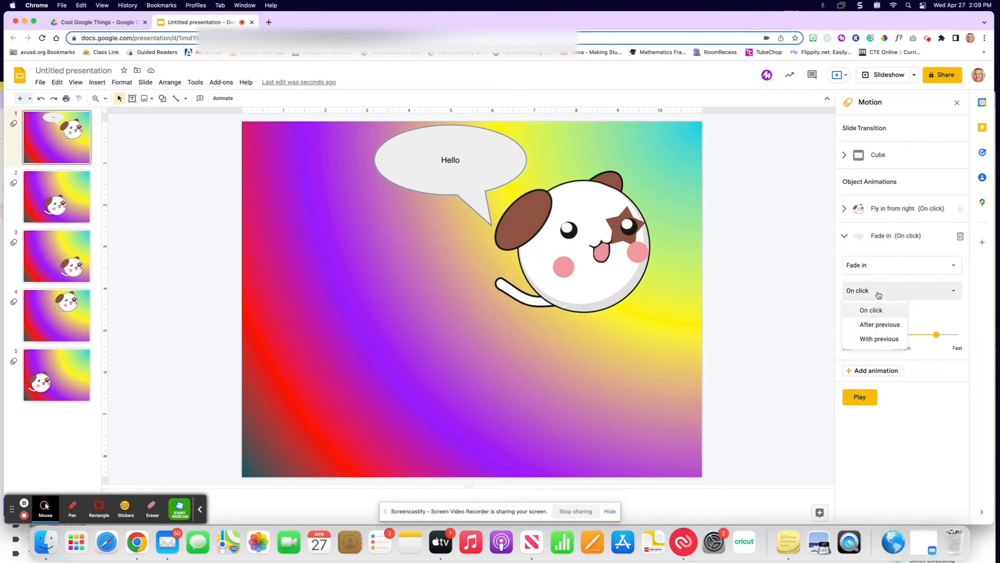
left_click(878, 324)
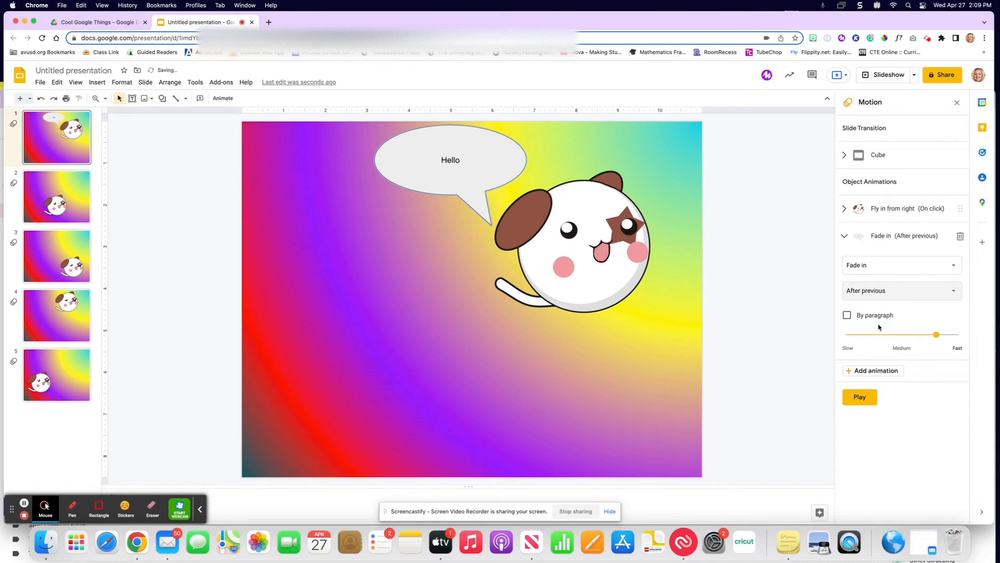
left_click(867, 398)
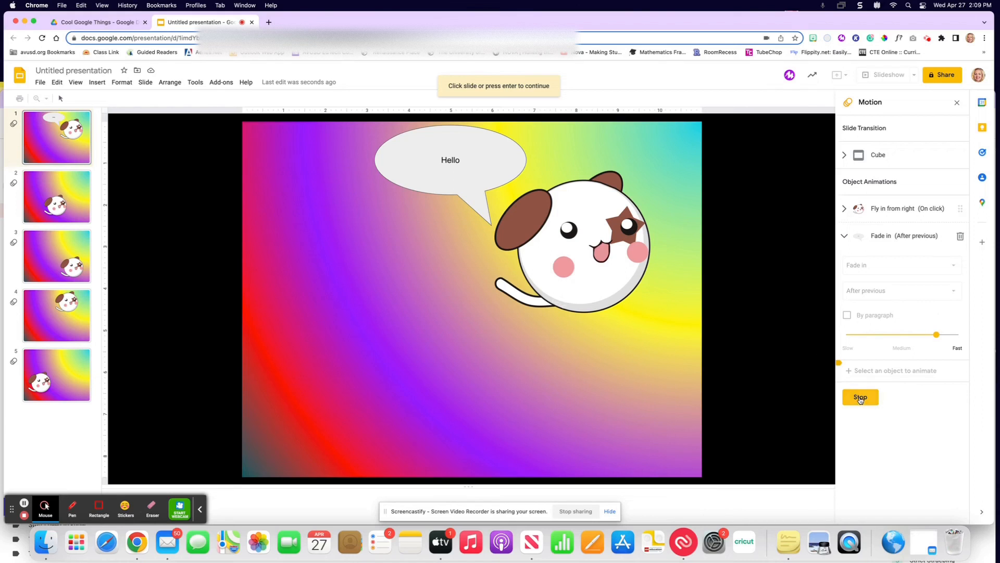
left_click(860, 397)
- Draw a rounded rectangular speech bubble about 3.9 inches wide above the dog on slide 2 and point its tail at the dog's head
left_click(71, 208)
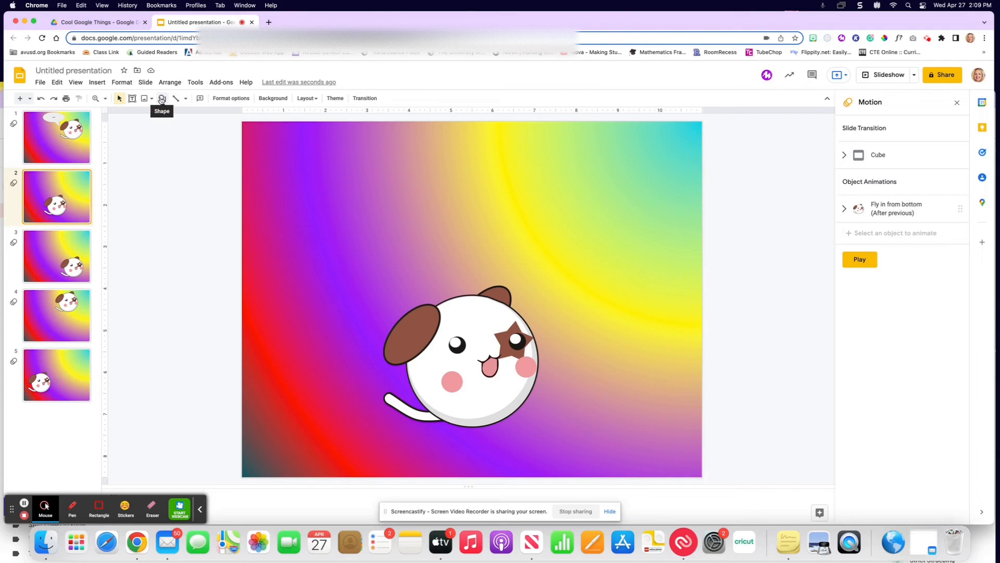
left_click(161, 99)
mouse_move(175, 145)
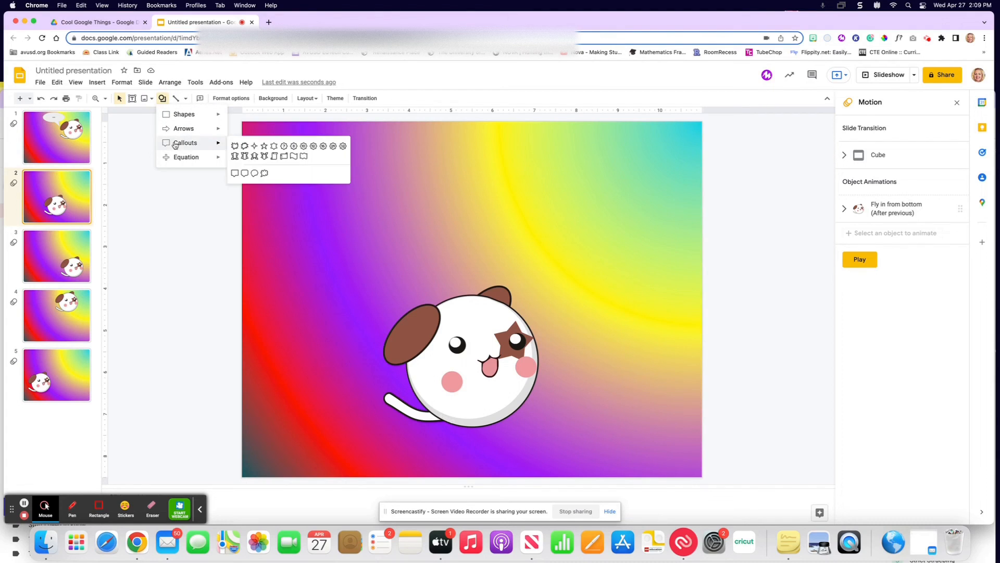
left_click(245, 174)
left_click_drag(314, 194, 477, 265)
left_click_drag(362, 271, 443, 297)
left_click(350, 313)
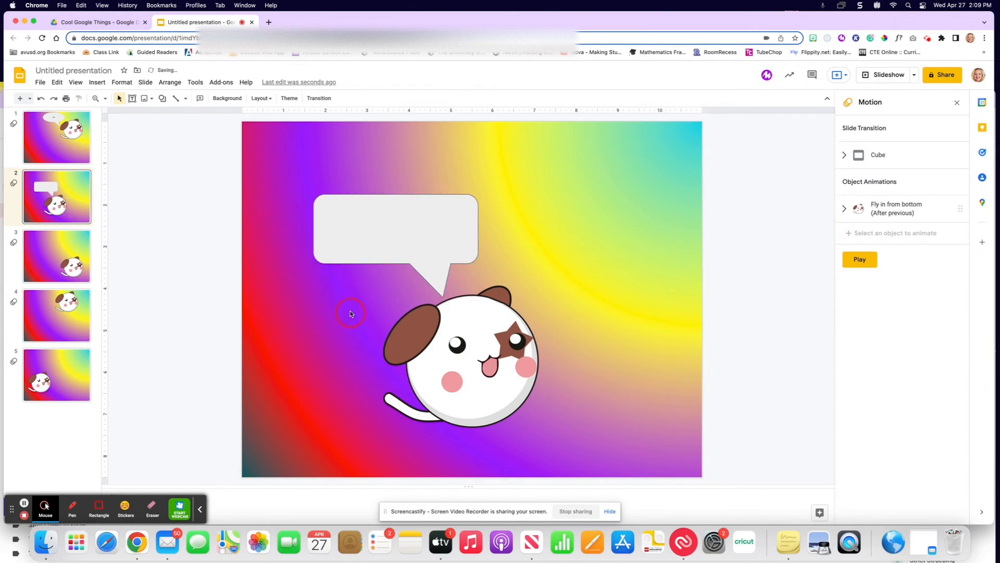
- Enter "Goodbye" in the speech bubble on slide 2 and center the text horizontally
left_click(344, 229)
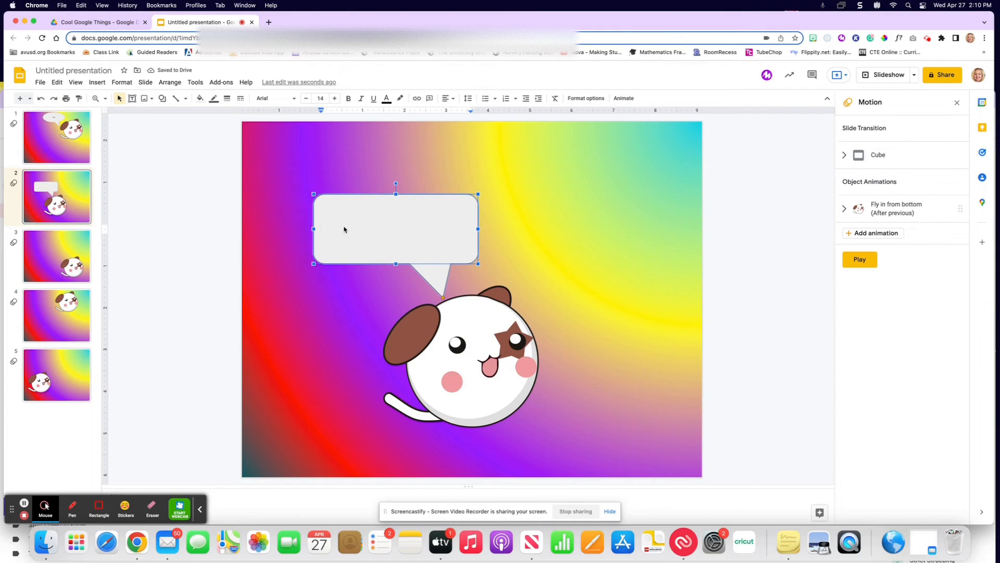
type("Goodbye")
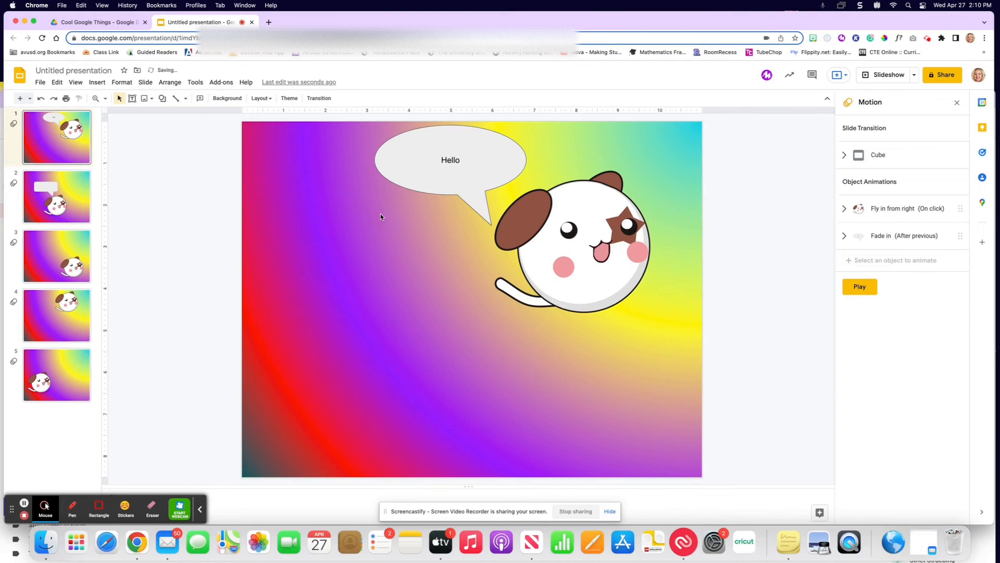
left_click(83, 210)
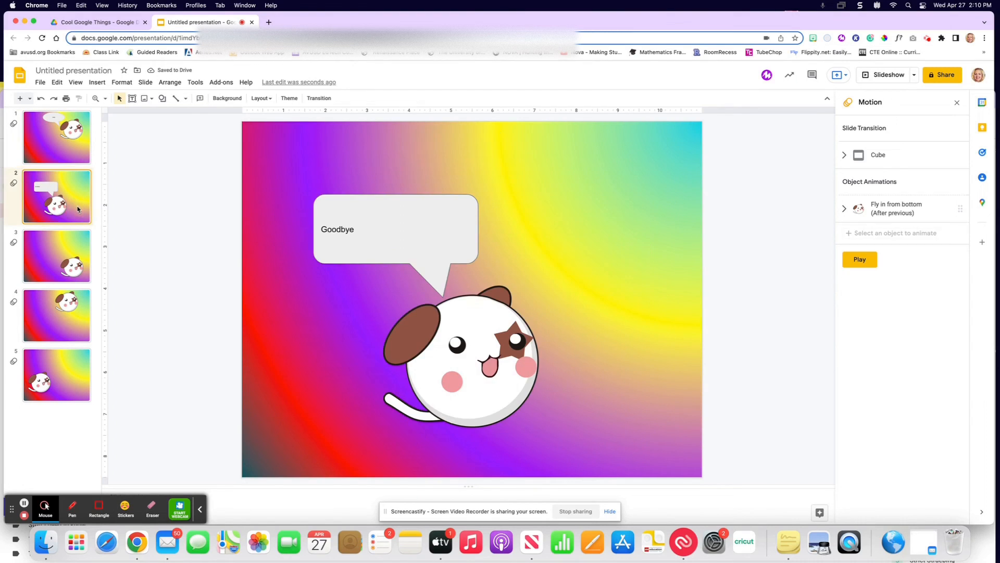
left_click(360, 235)
double_click(353, 230)
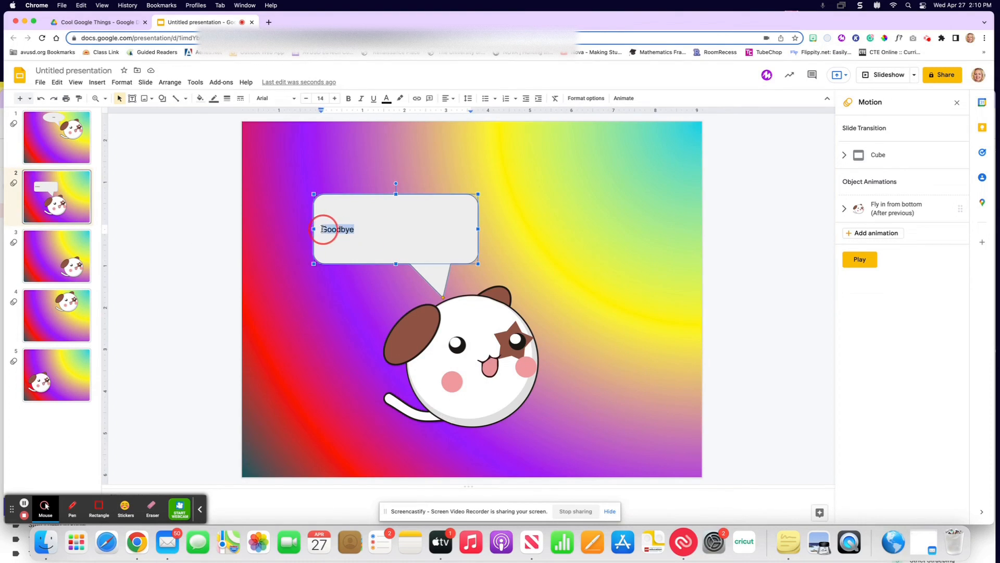
left_click(448, 99)
left_click(461, 113)
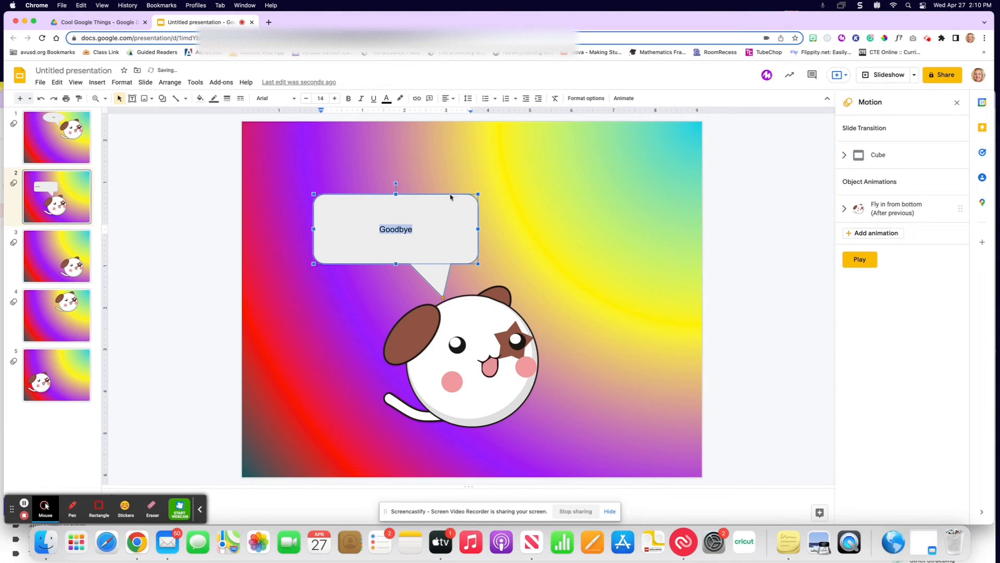
- Animate the "Goodbye" speech bubble on slide 2 with Fly in from top, starting After previous
left_click(623, 98)
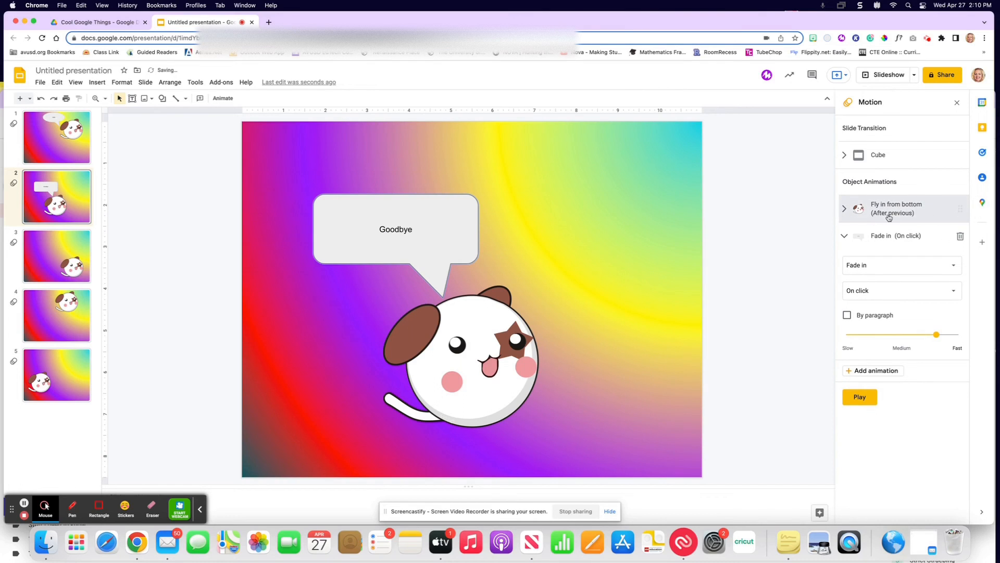
left_click(878, 267)
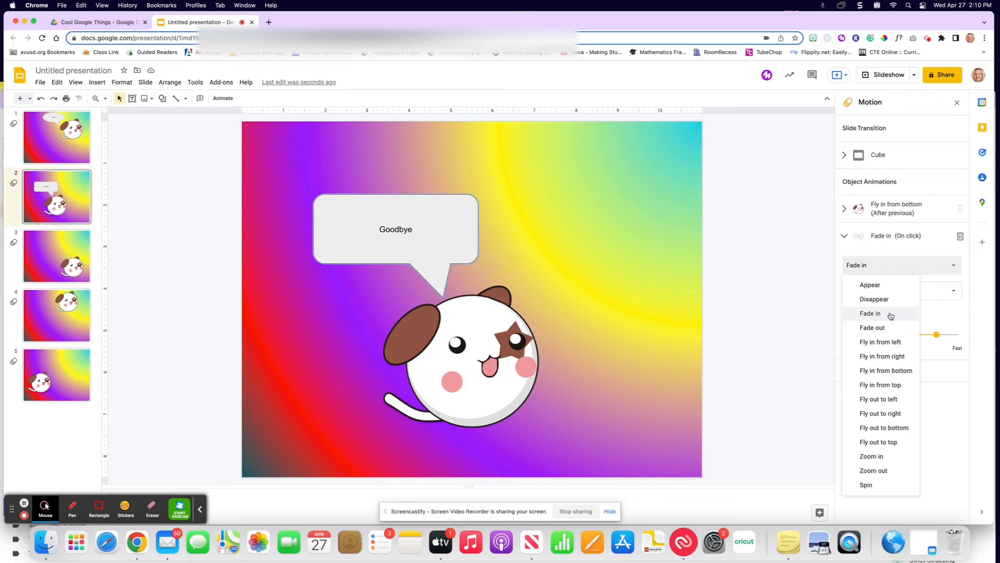
left_click(887, 386)
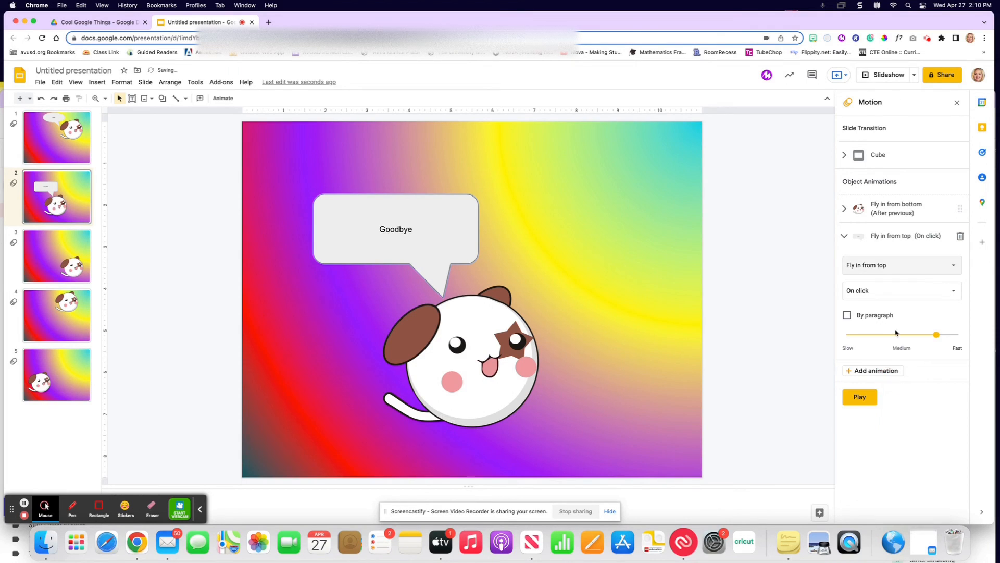
left_click(876, 293)
left_click(884, 324)
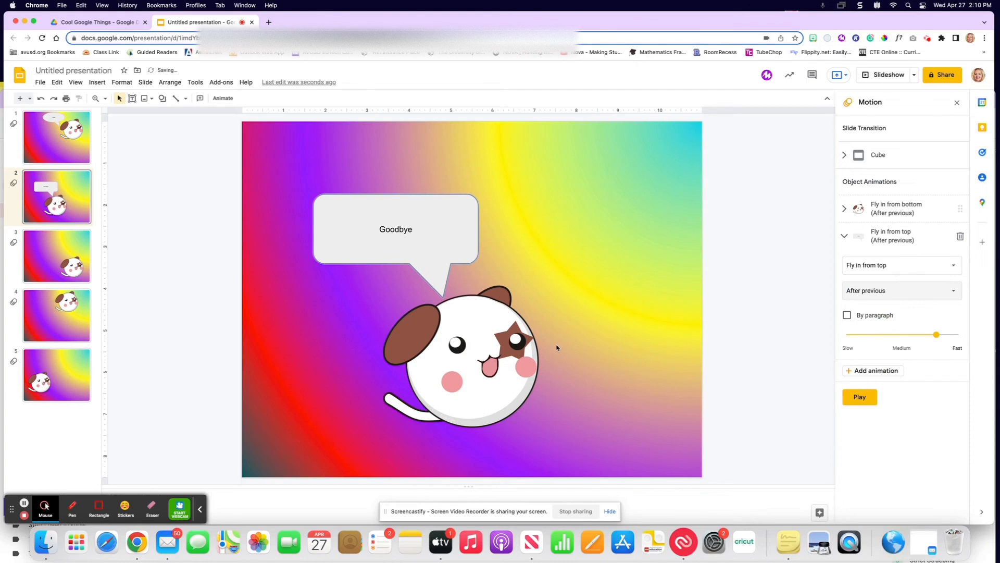
- Draw a rectangular speech bubble about 3.8 inches wide above the dog on slide 3 and point its tail at the dog's head
left_click(73, 263)
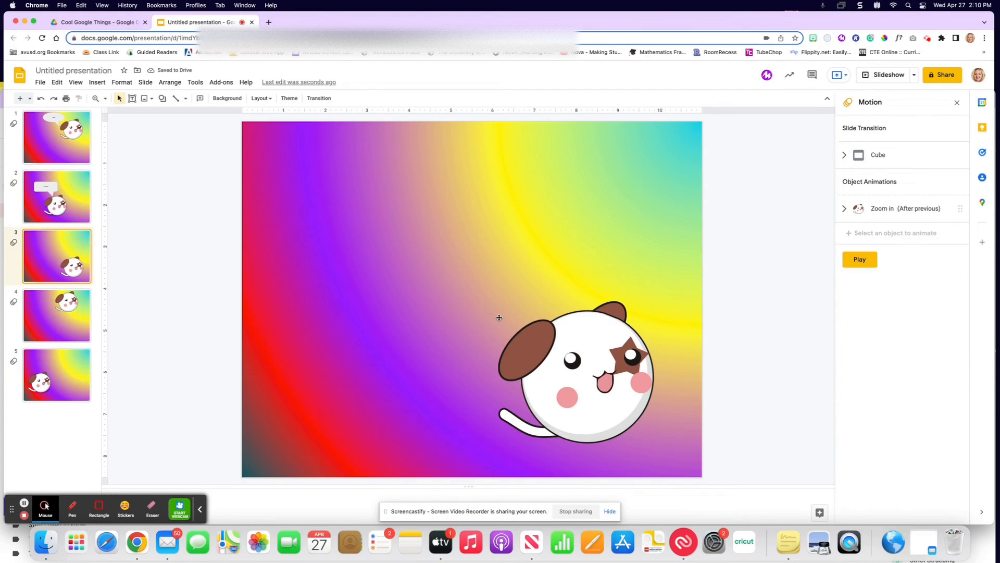
left_click(162, 98)
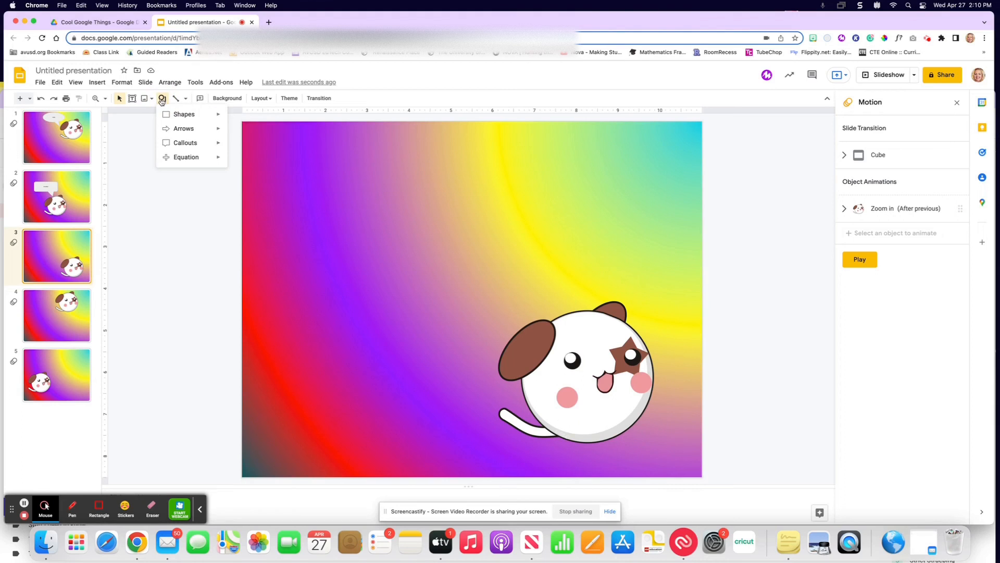
mouse_move(197, 142)
left_click(235, 173)
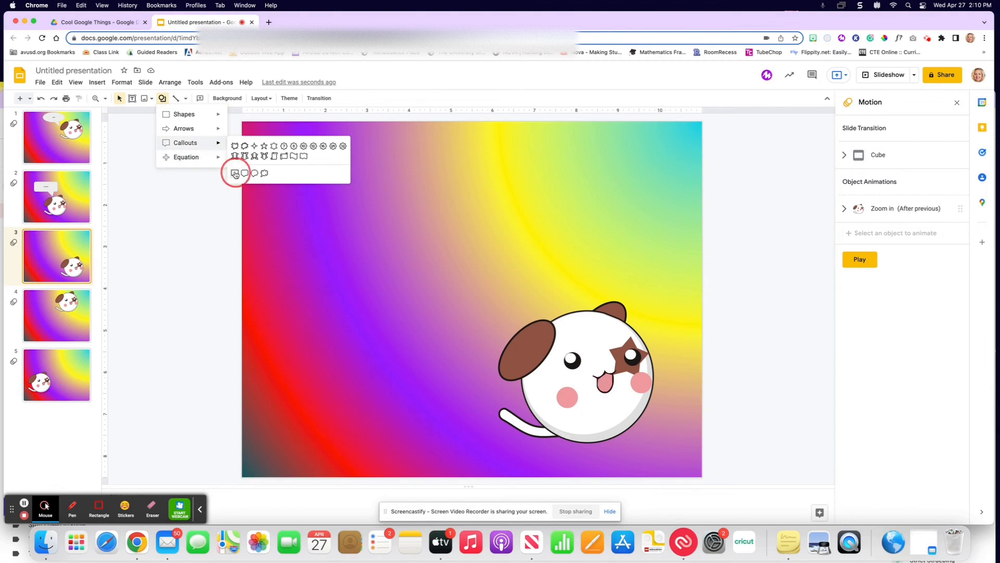
left_click_drag(417, 218, 574, 304)
left_click_drag(462, 314, 562, 317)
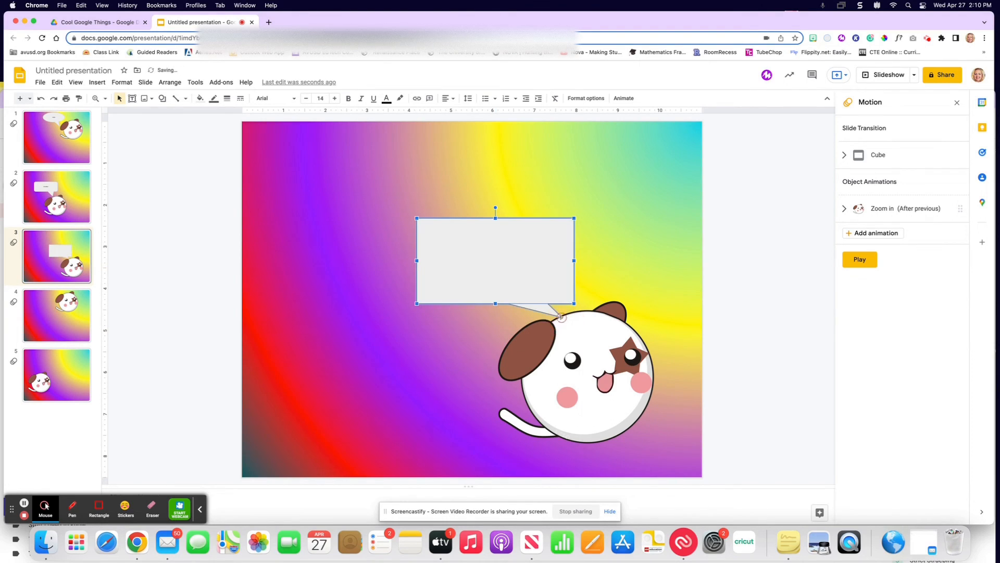
left_click(468, 327)
- Enter "Still here" in the speech bubble on slide 3 and center the text horizontally
double_click(456, 253)
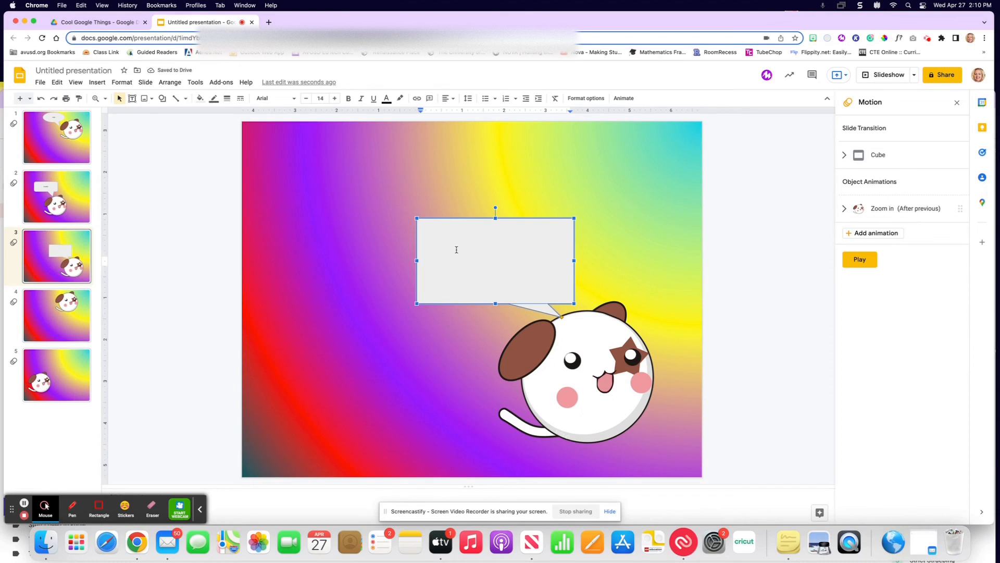
type("Still here")
left_click_drag(454, 263, 420, 261)
left_click(447, 98)
left_click(460, 119)
- Animate the "Still here" speech bubble with Zoom out, starting After previous
left_click(623, 98)
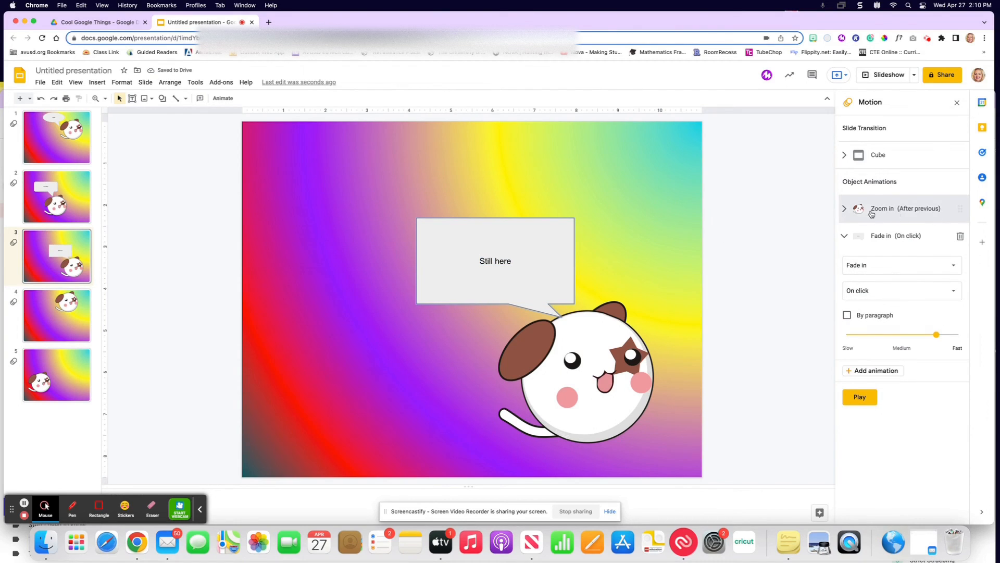
left_click(857, 265)
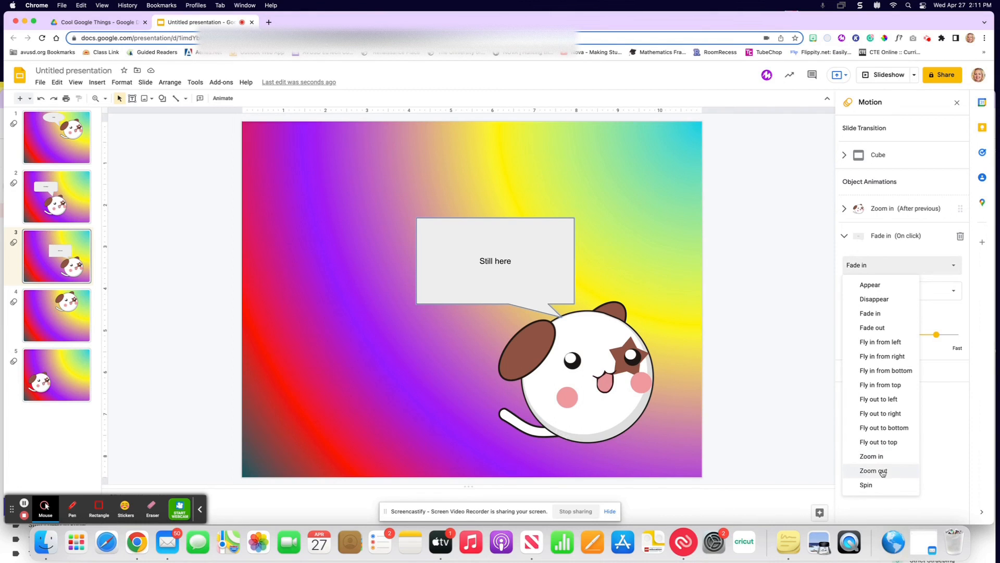
left_click(881, 470)
left_click(874, 291)
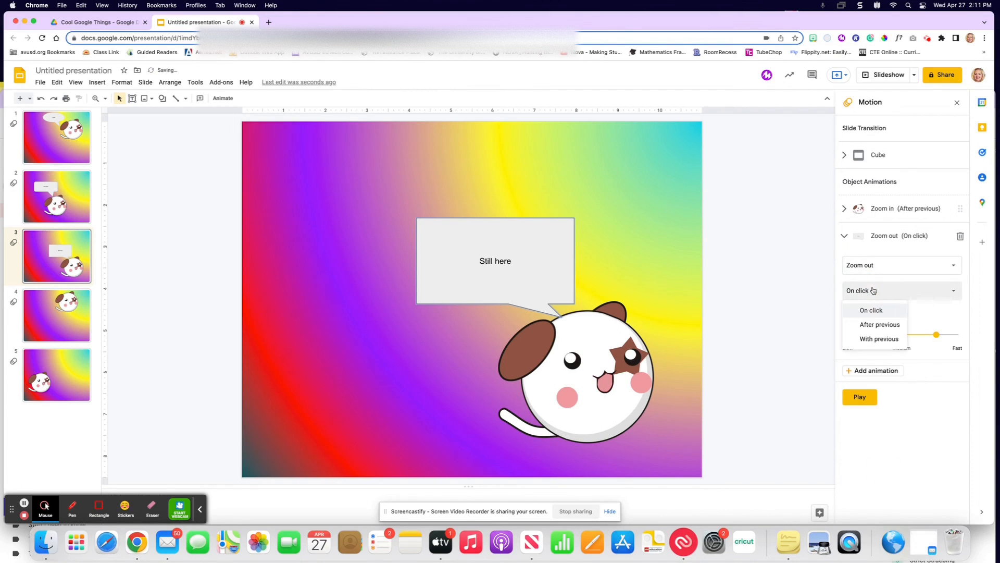
left_click(874, 322)
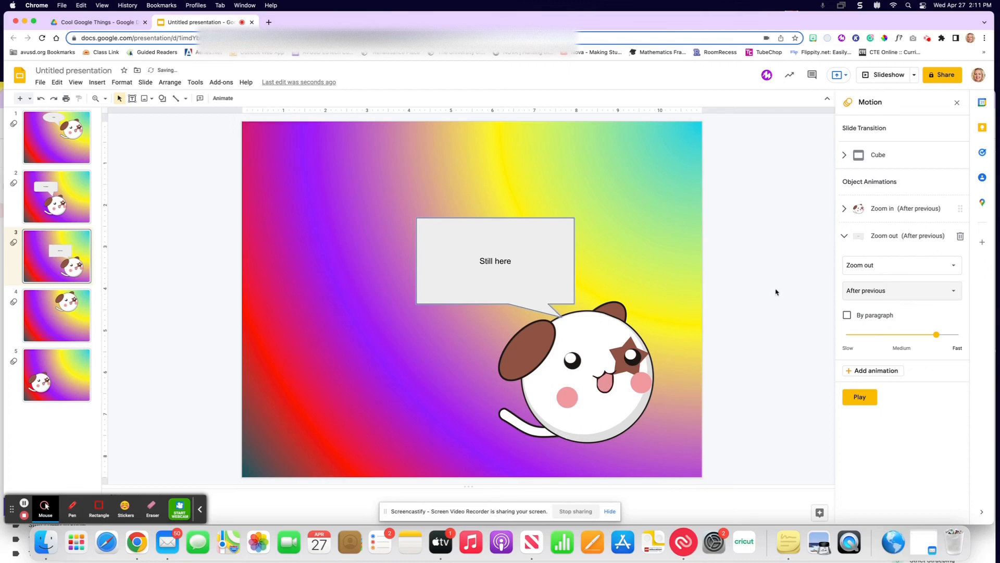
- Draw a rounded rectangular speech bubble about 1.7 inches wide beside the dog on slide 4, with its tail pointing at the dog's ear
left_click(79, 326)
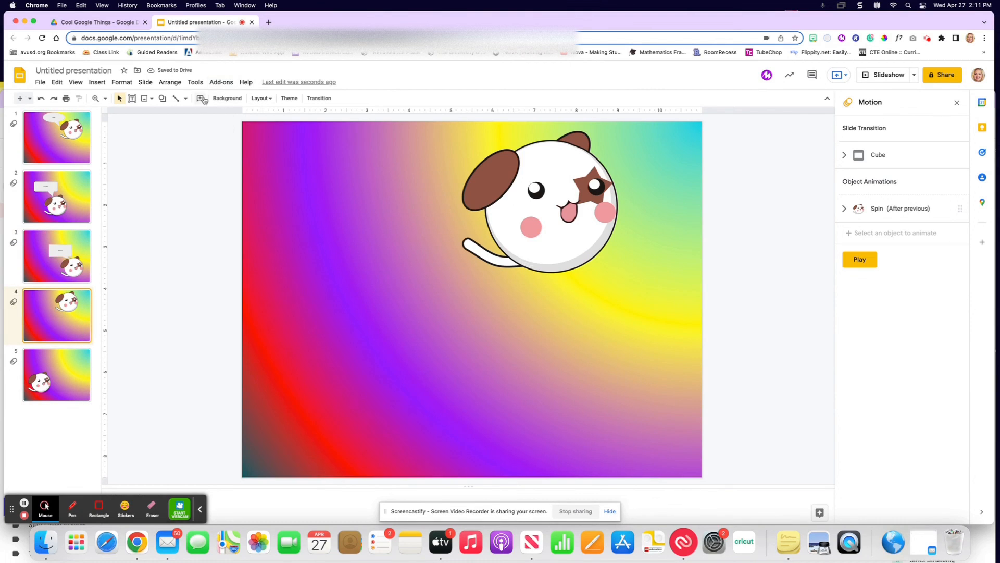
left_click(162, 99)
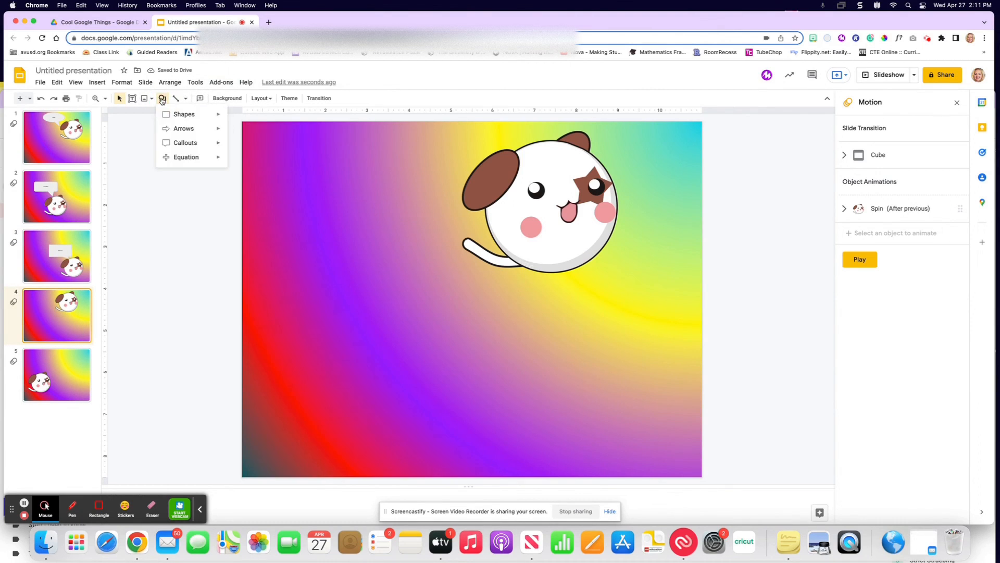
mouse_move(173, 143)
left_click(235, 173)
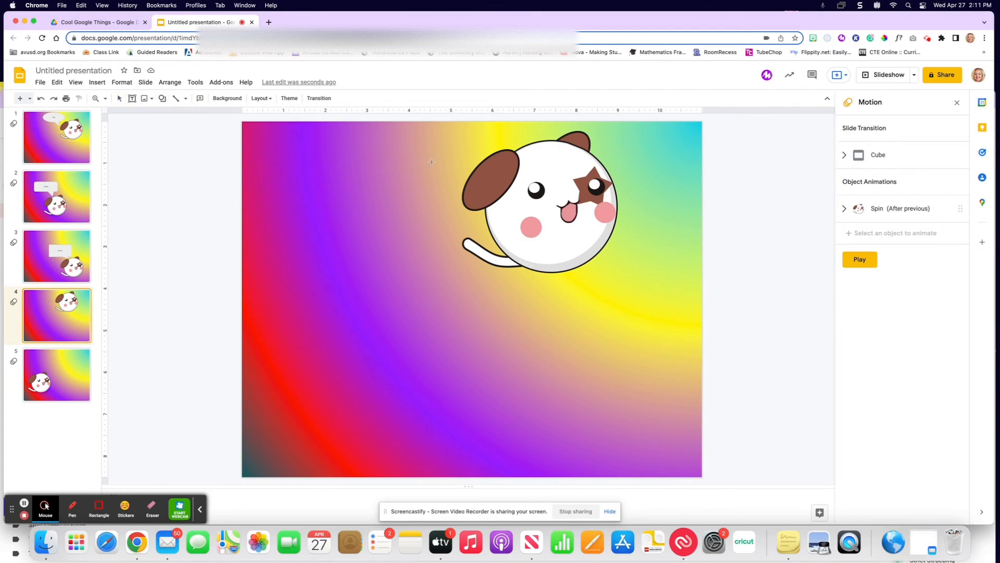
left_click_drag(376, 139, 462, 213)
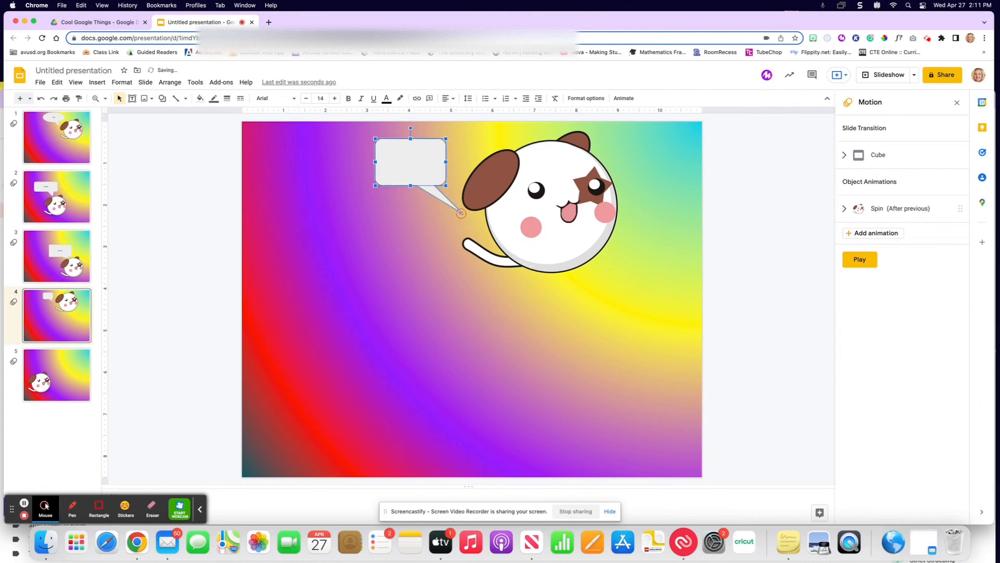
- Enter "bye" in the speech bubble on slide 4 and center the text horizontally
left_click(412, 158)
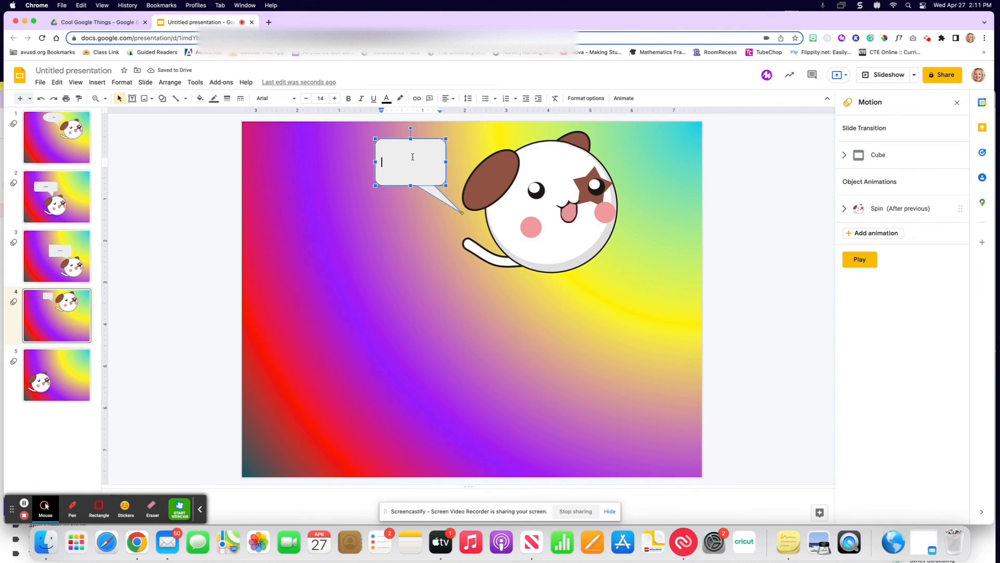
type("bye")
left_click_drag(399, 163, 381, 165)
left_click(453, 99)
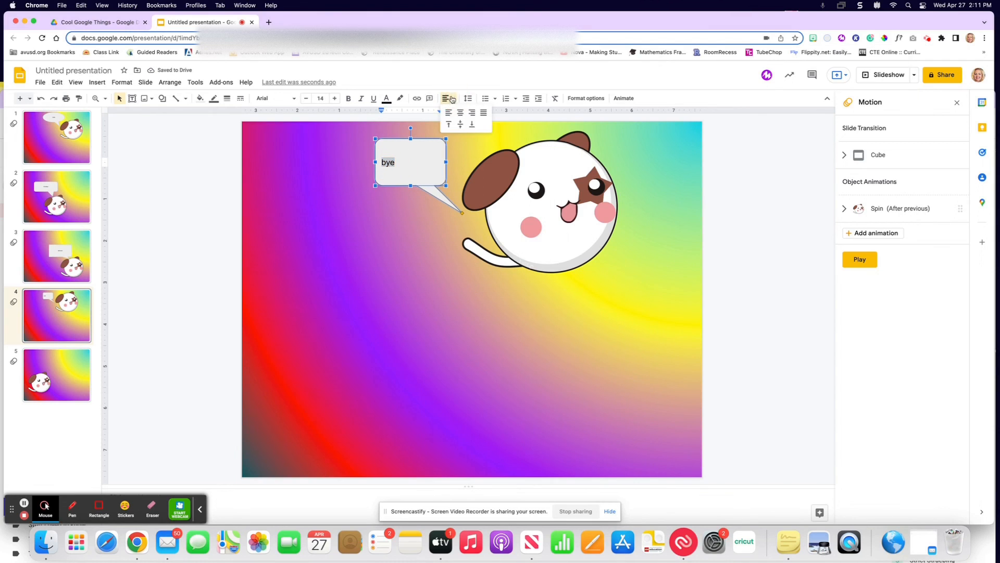
left_click(459, 113)
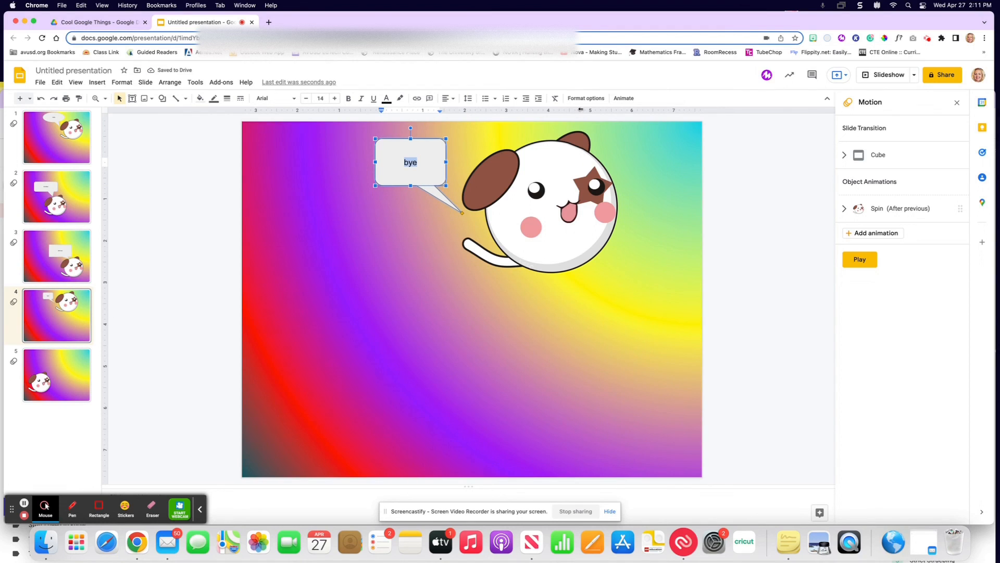
- Animate the "bye" speech bubble with Fly out to top, starting After previous
left_click(624, 98)
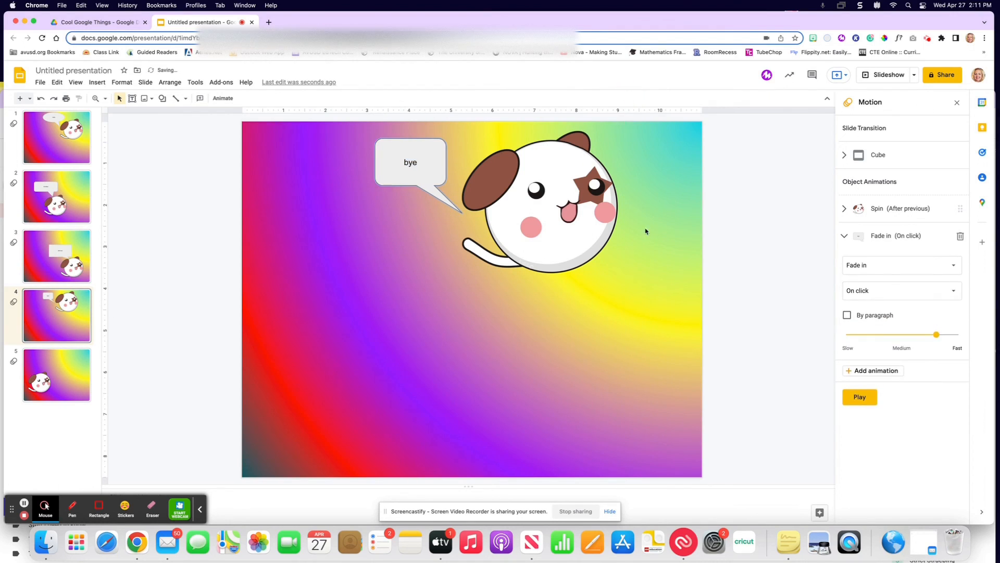
left_click(877, 263)
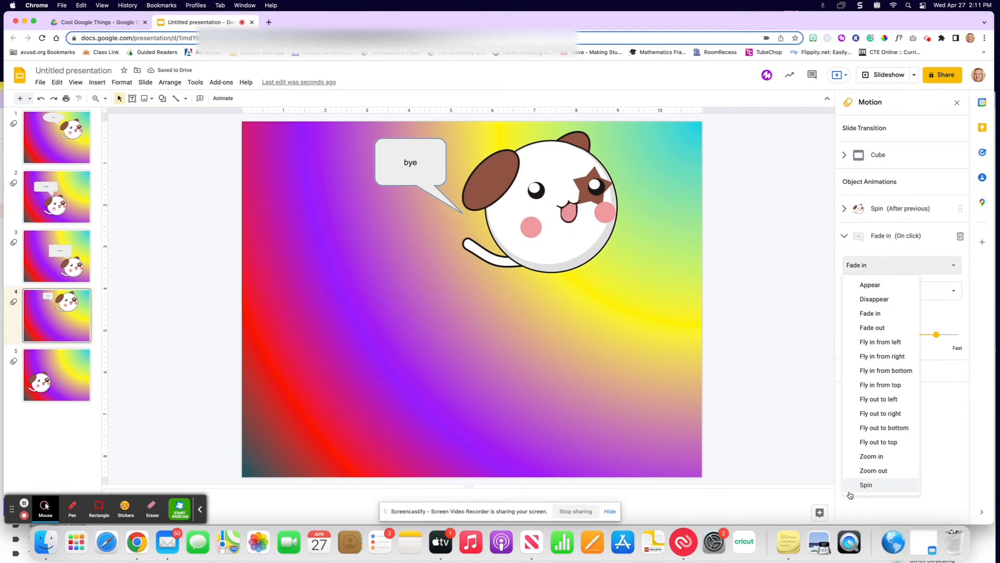
left_click(866, 443)
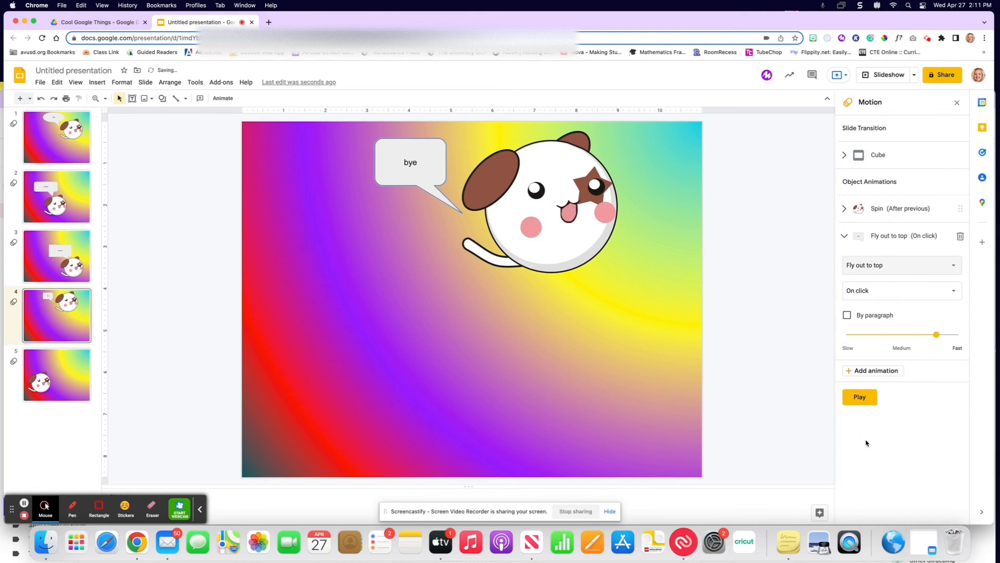
left_click(885, 290)
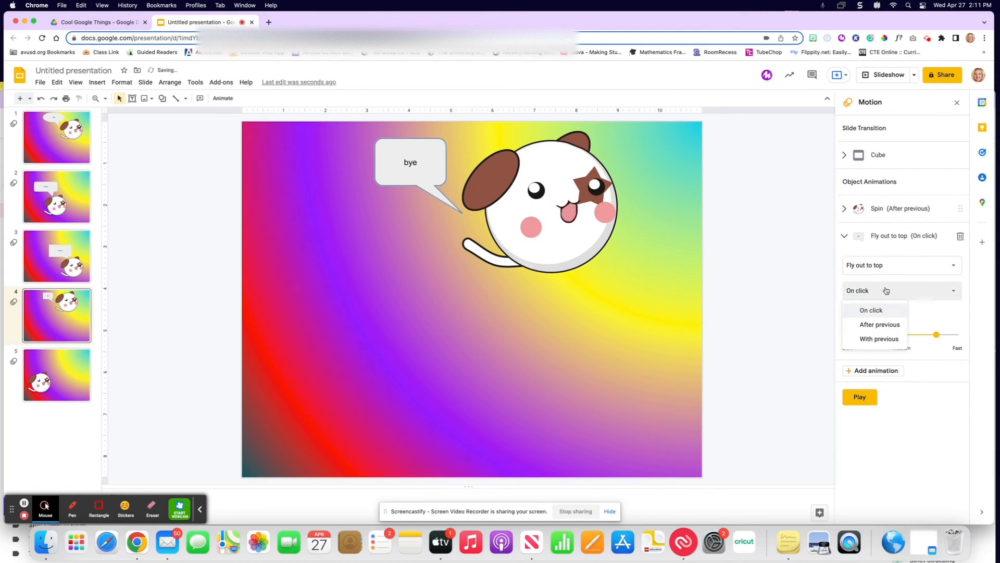
left_click(877, 326)
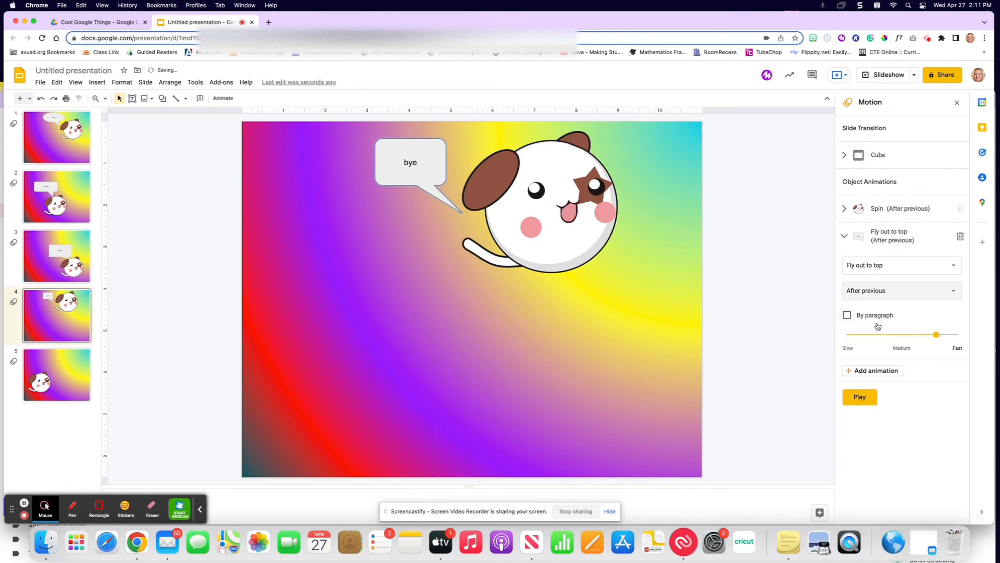
- Play the slideshow from slide 1 through slide 5 to check the transitions and animations, and exit it
left_click(38, 153)
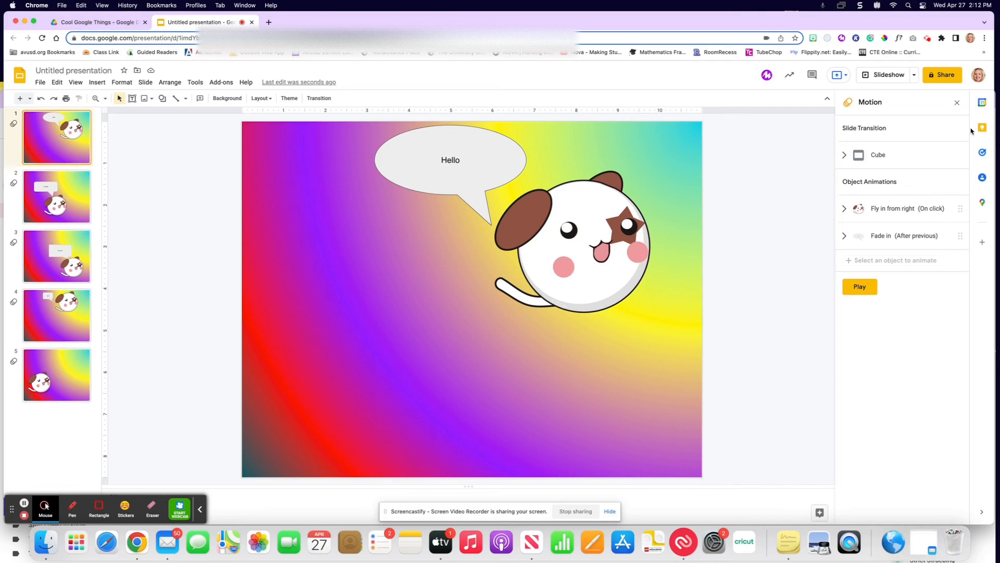
left_click(884, 75)
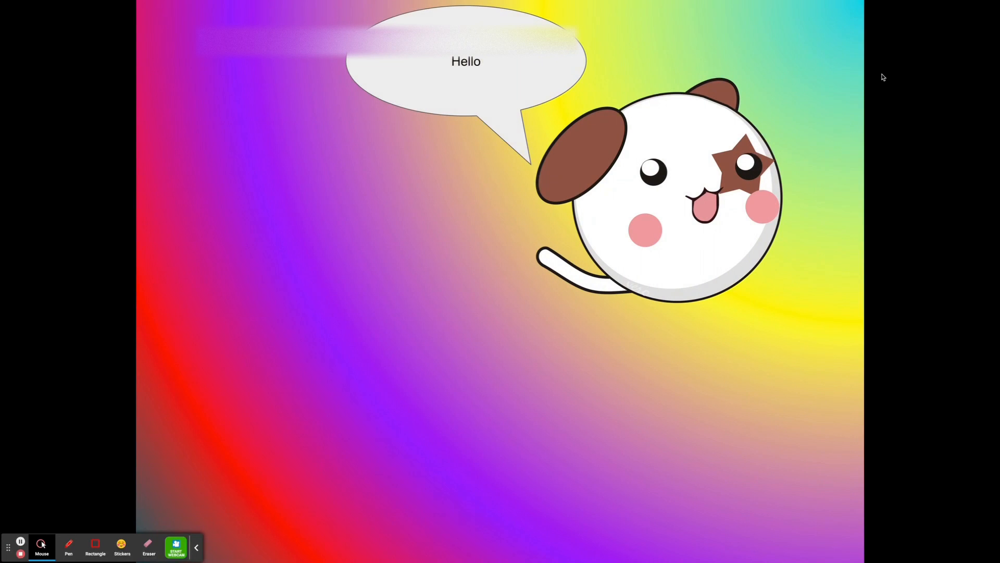
key("Right")
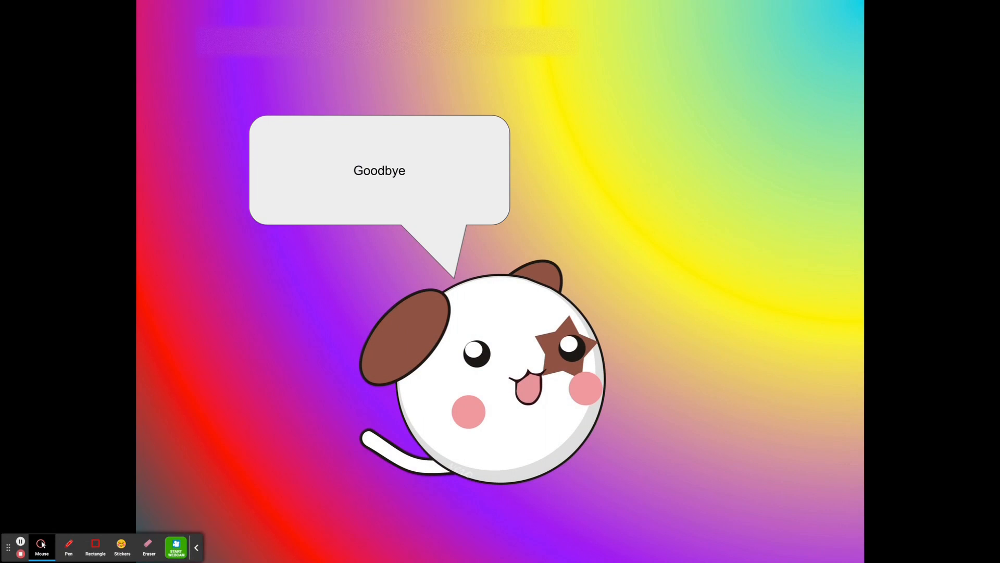
key("Right")
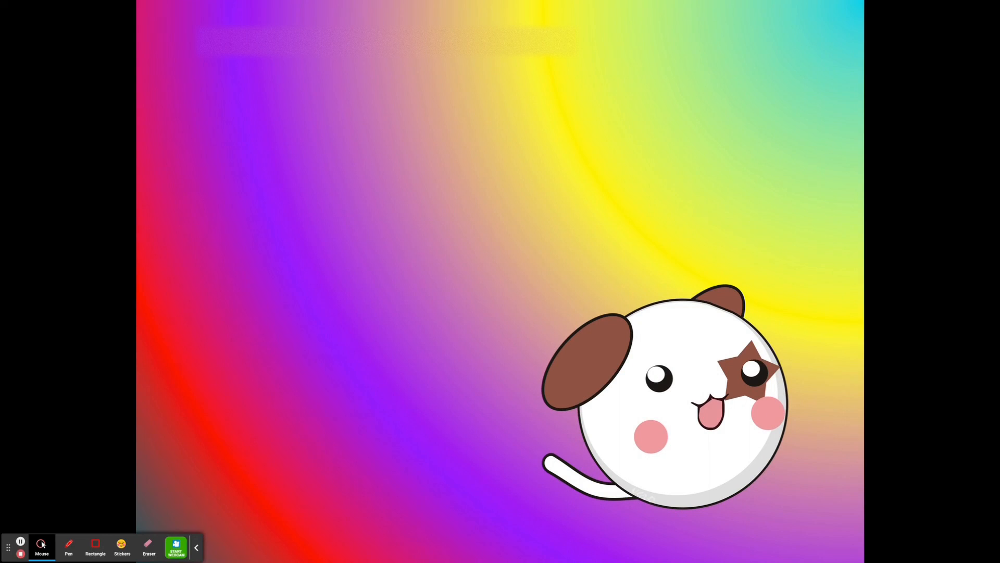
key("Right")
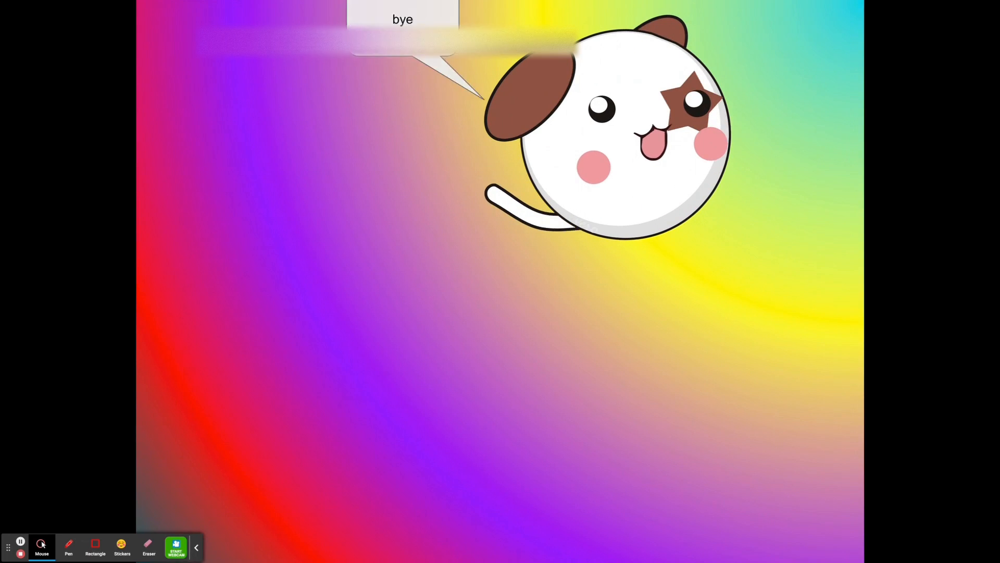
key("Right")
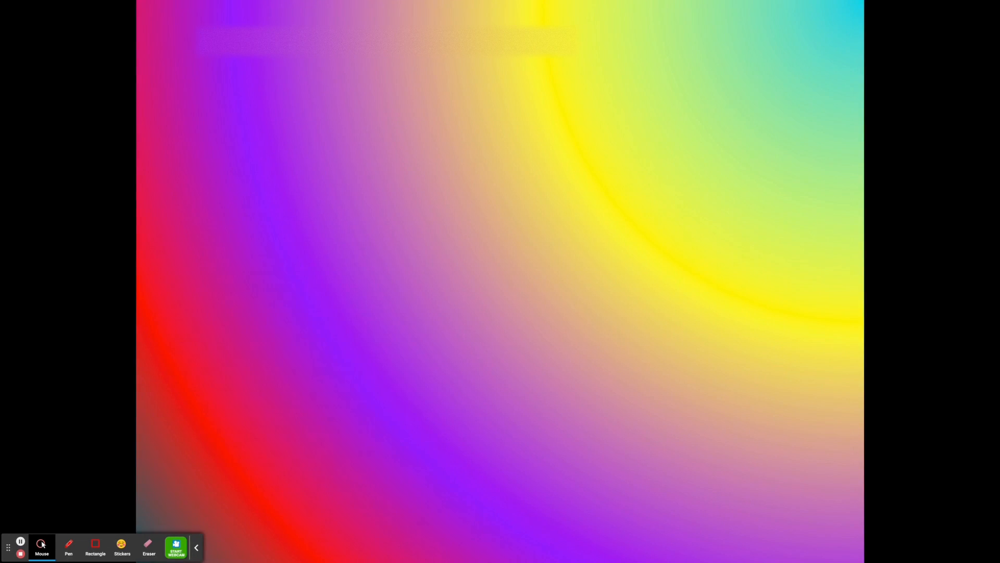
key("Escape")
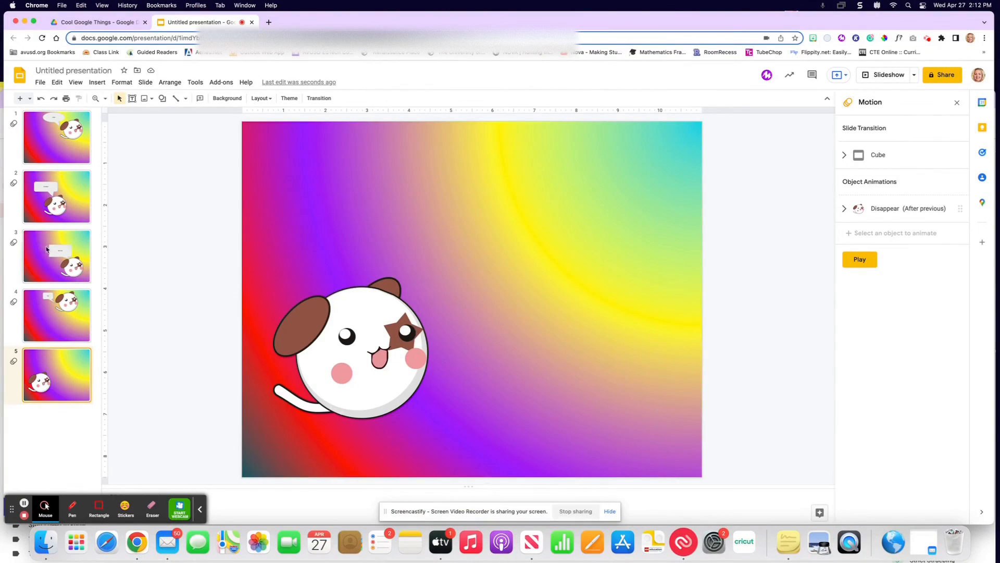
- Change the animation of the "Still here" speech bubble on slide 3 to Fly in from right
left_click(48, 249)
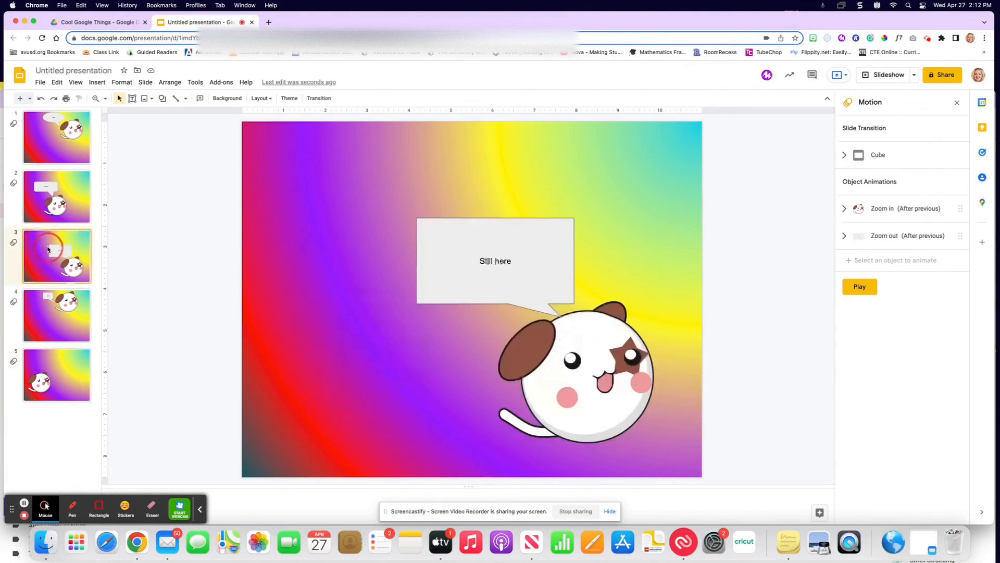
left_click(491, 238)
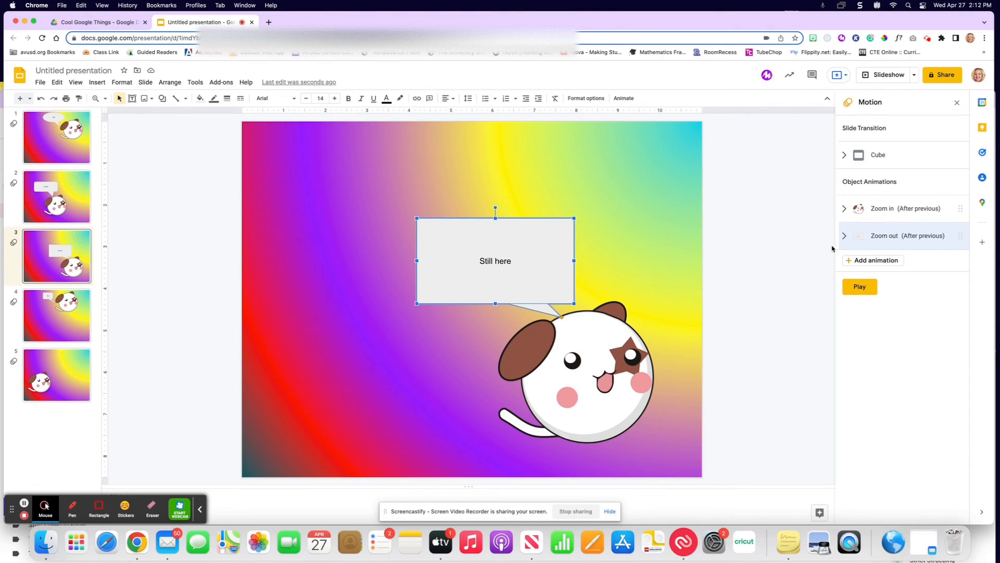
left_click(885, 237)
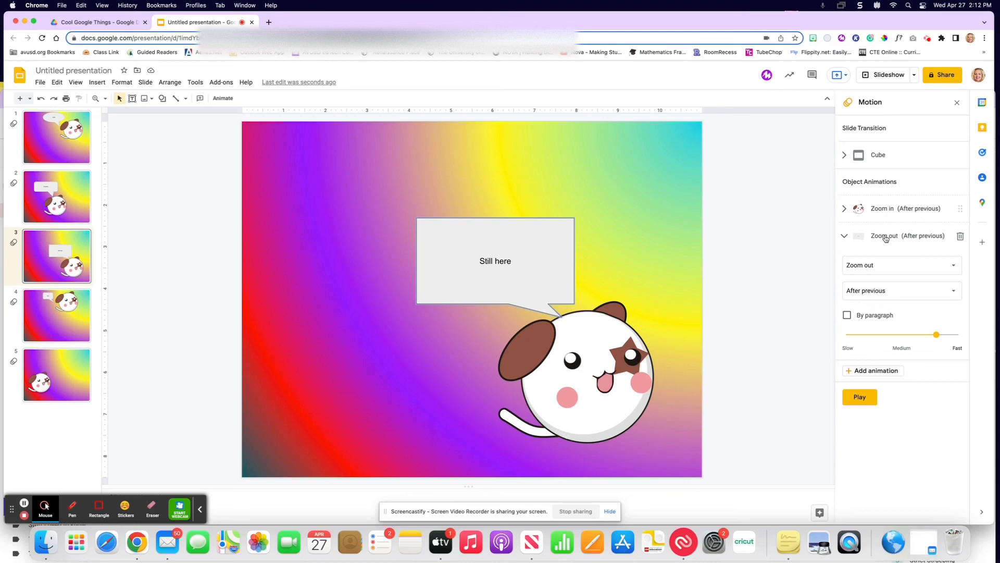
left_click(885, 265)
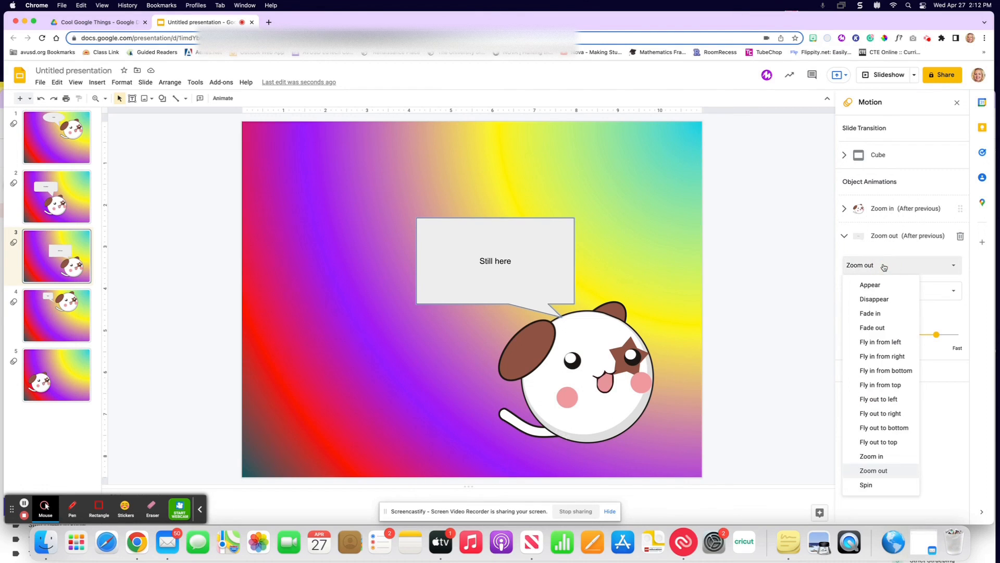
left_click(874, 356)
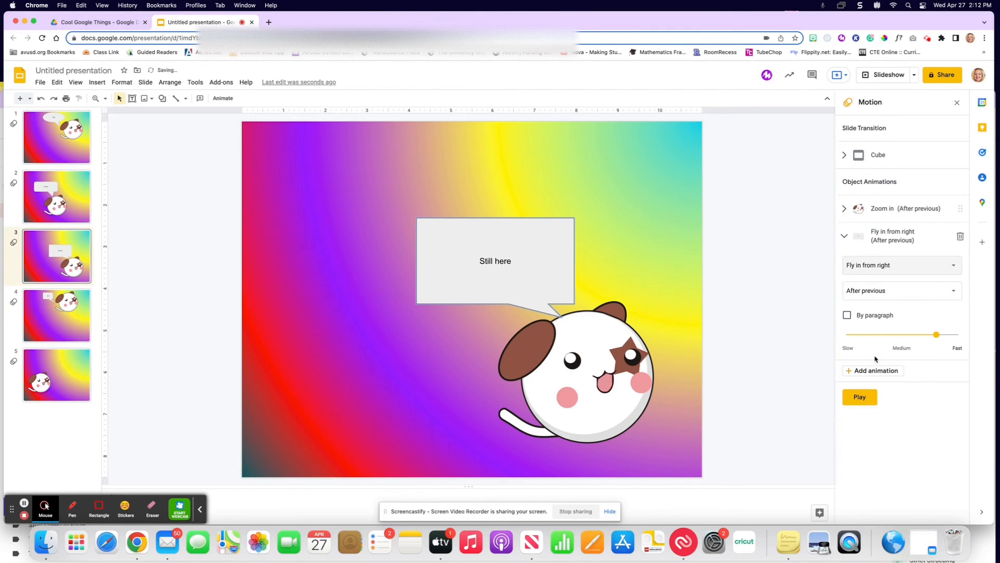
- Preview slide 3's animations, stop the playback and return to slide 1
left_click(862, 399)
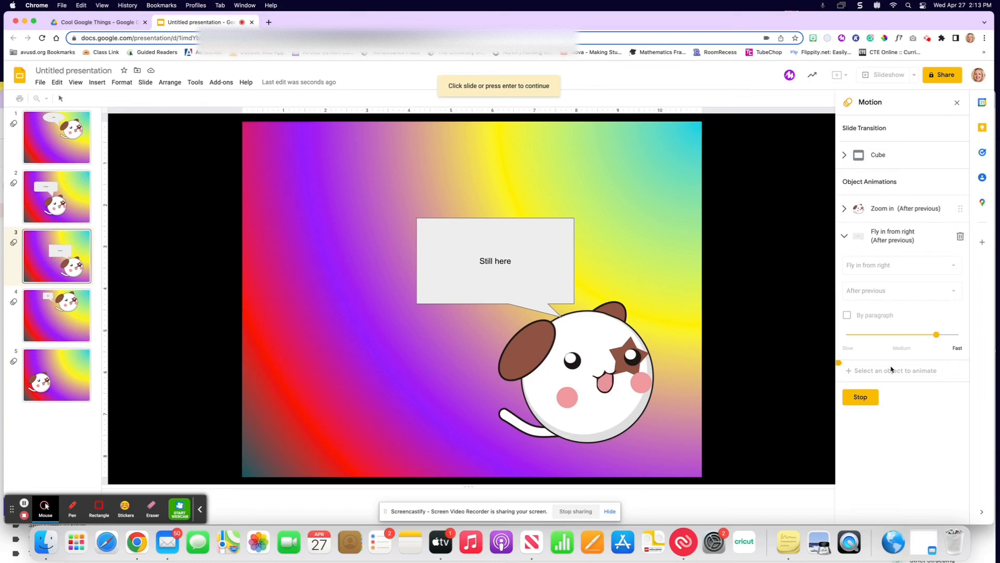
left_click(856, 397)
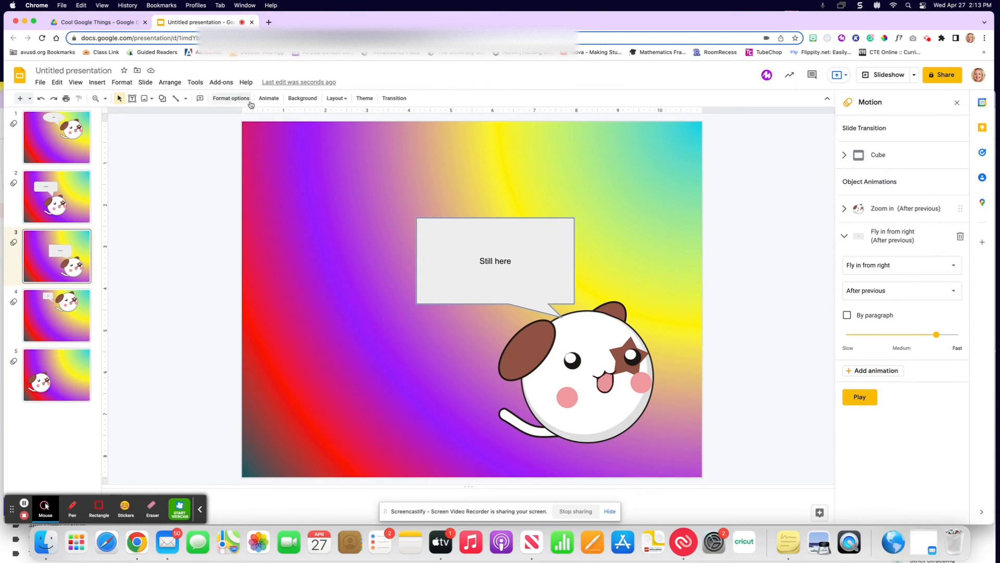
left_click(50, 137)
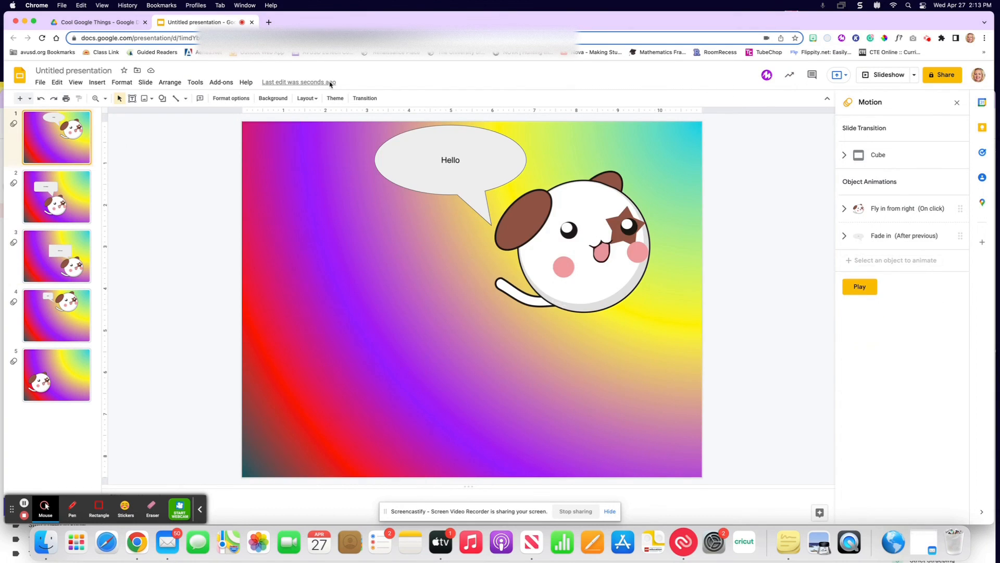